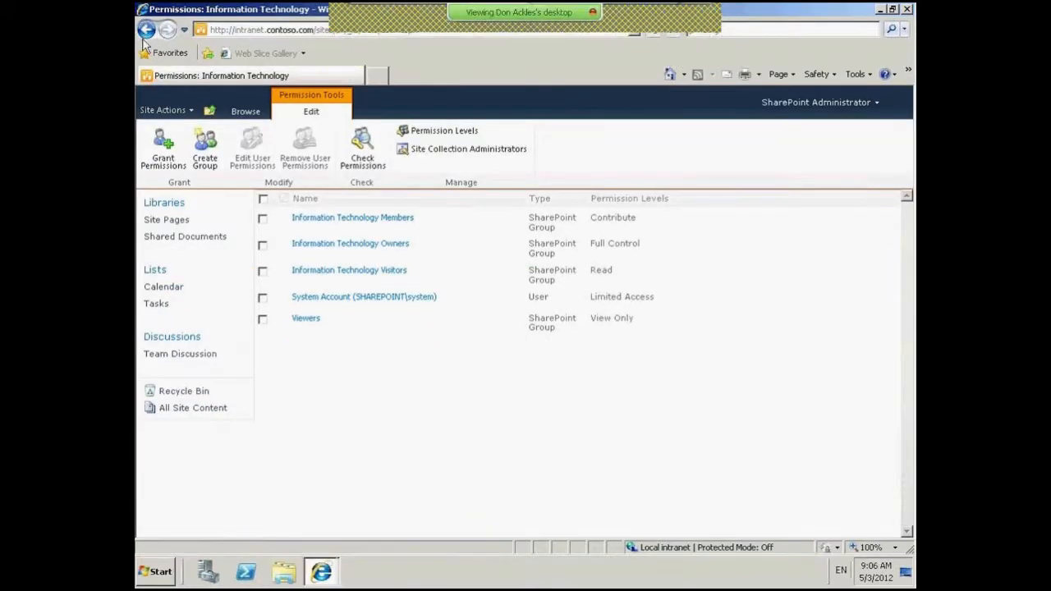
# - Navigate up from the site permissions to the Information Technology home page
pyautogui.click(209, 111)
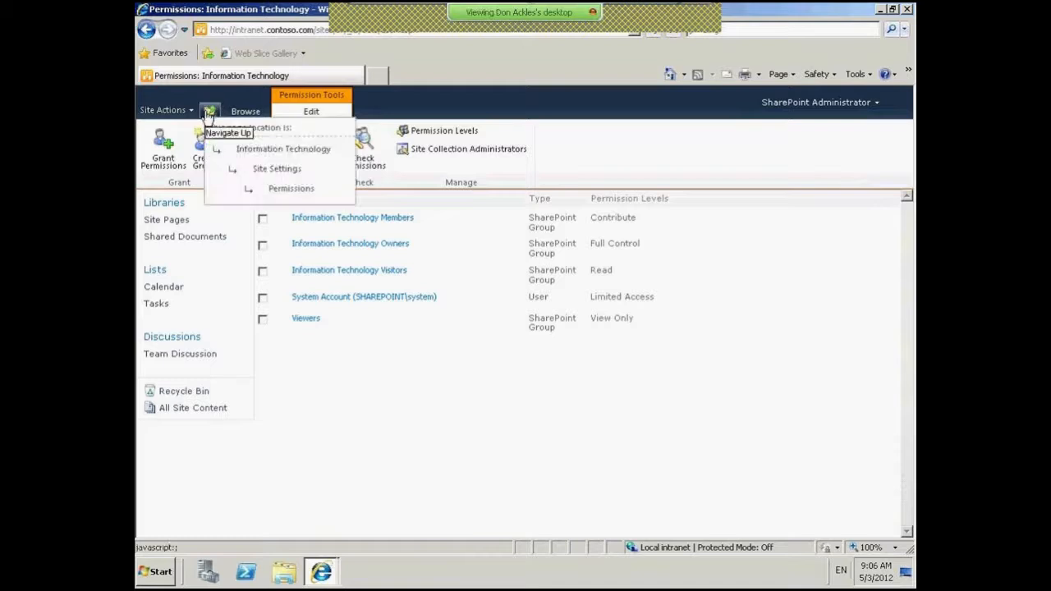
pyautogui.click(283, 149)
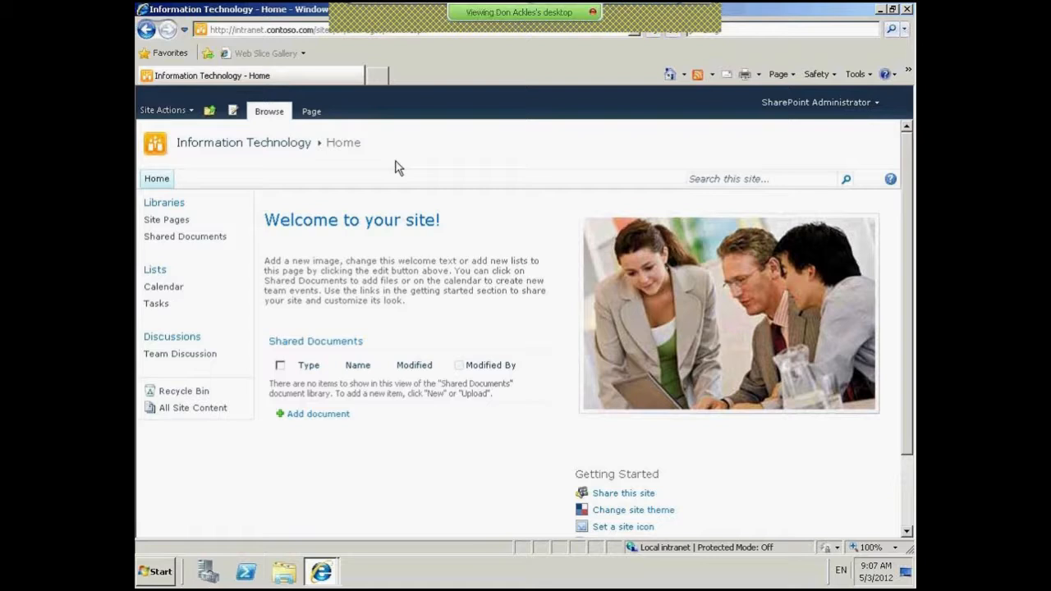
# - Open the Information Technology site's Permissions page from Site Actions
pyautogui.click(168, 112)
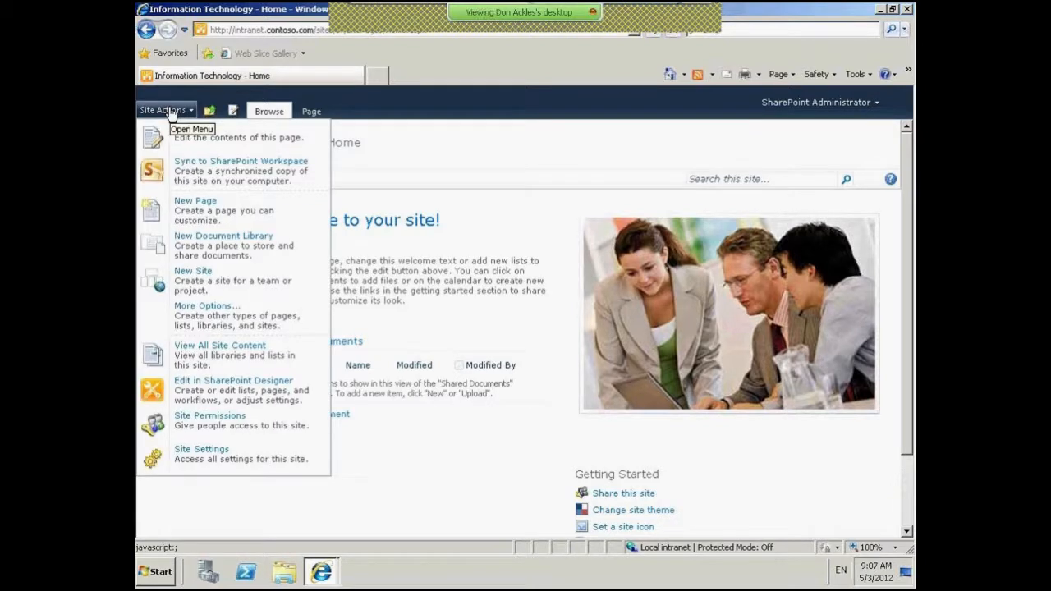
pyautogui.click(229, 429)
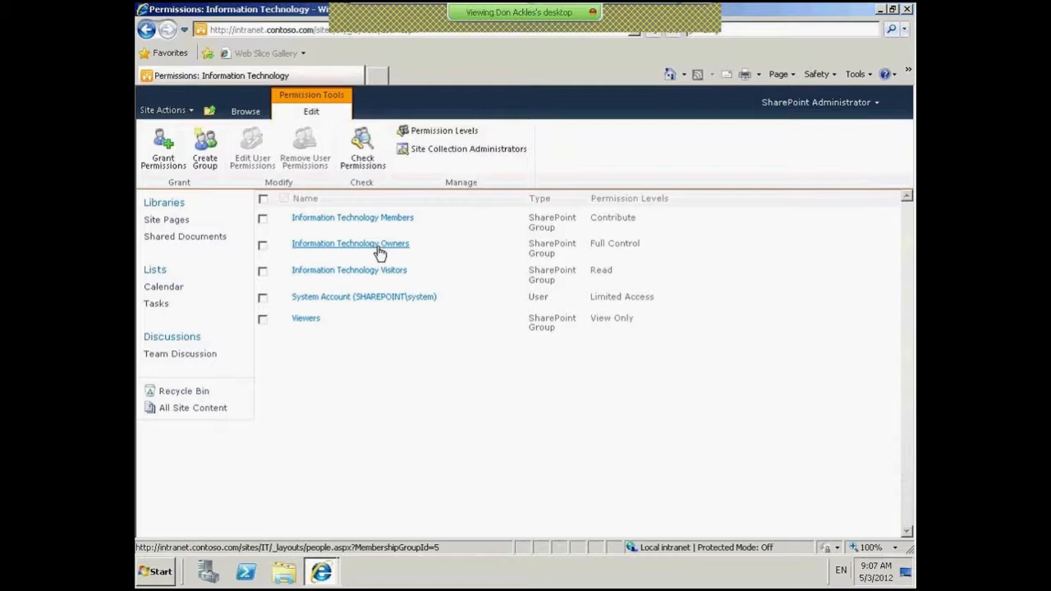
# - Grant the test user's contoso domain account Contribute access in the Information Technology Members group
pyautogui.click(164, 148)
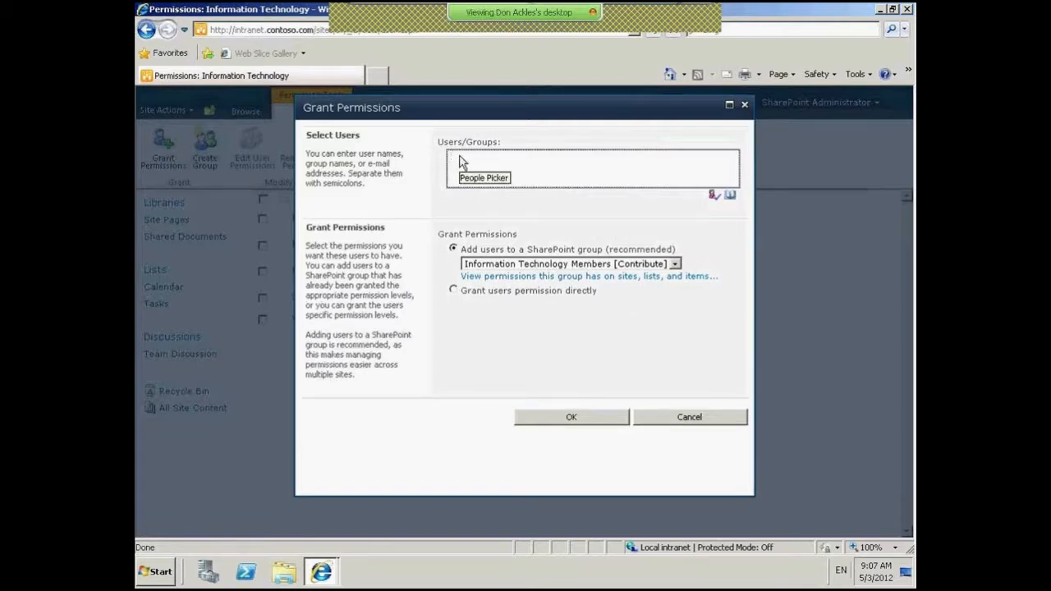
pyautogui.click(463, 163)
pyautogui.write('contoso')
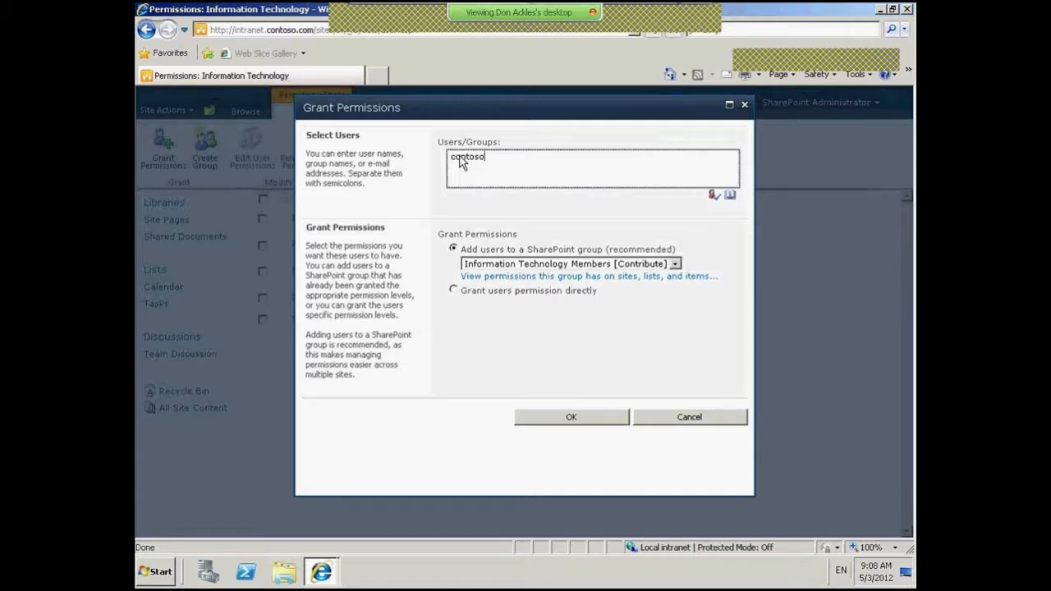
pyautogui.write('\\')
pyautogui.write('sanjays')
pyautogui.click(714, 197)
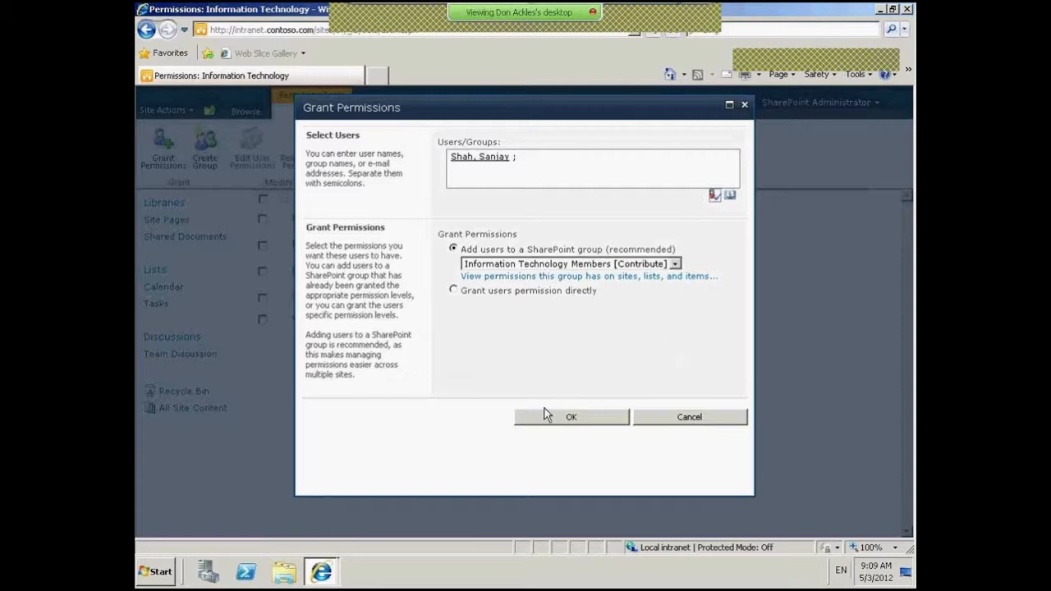
pyautogui.click(574, 418)
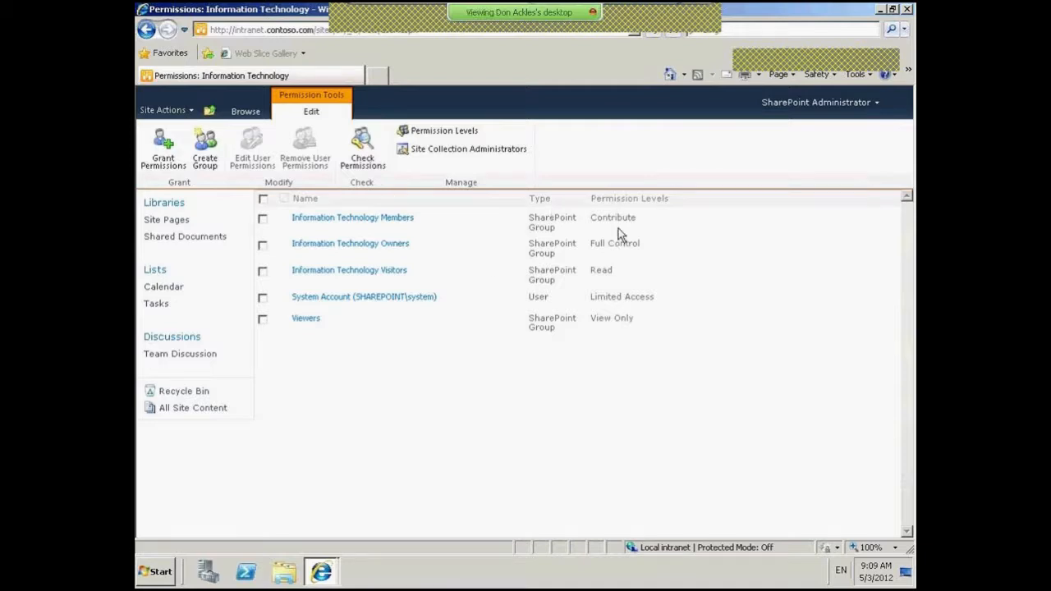
# - Open the Information Technology Members group and sign in as the test user, correcting the password once
pyautogui.click(397, 217)
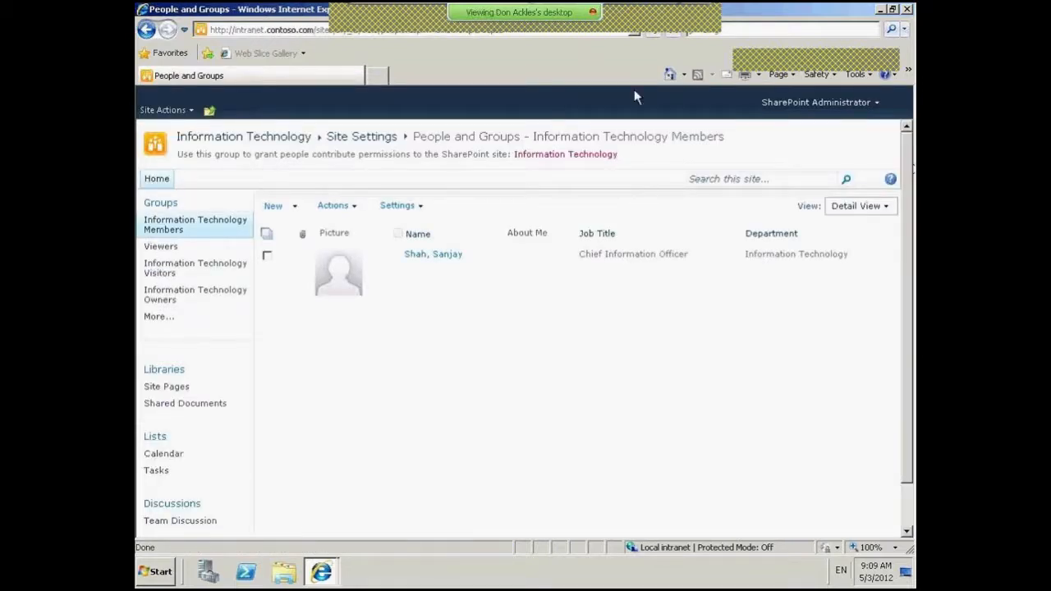
pyautogui.click(807, 109)
pyautogui.click(815, 163)
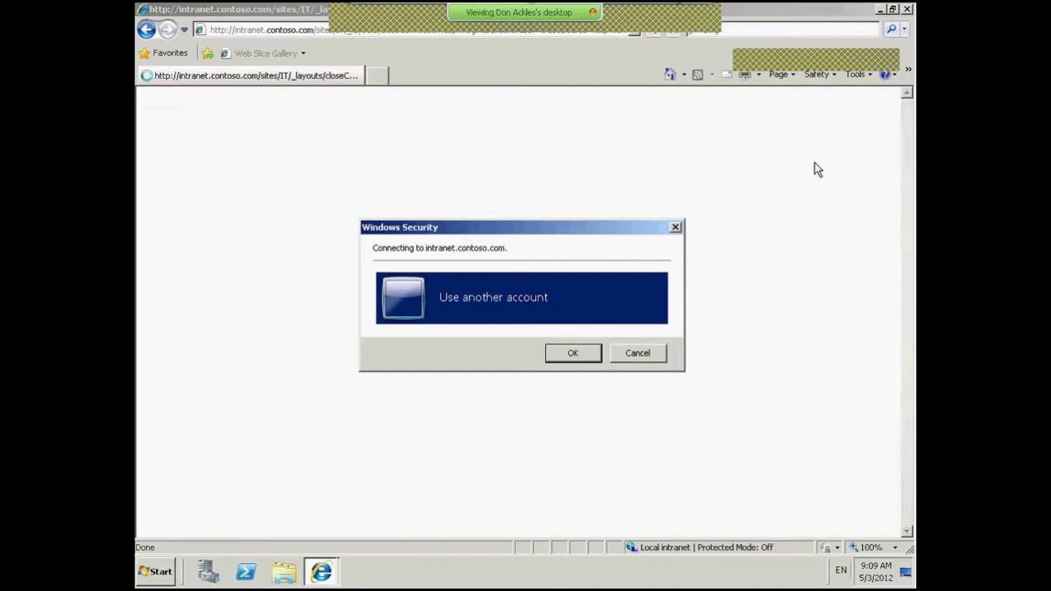
pyautogui.click(483, 289)
pyautogui.write('cont')
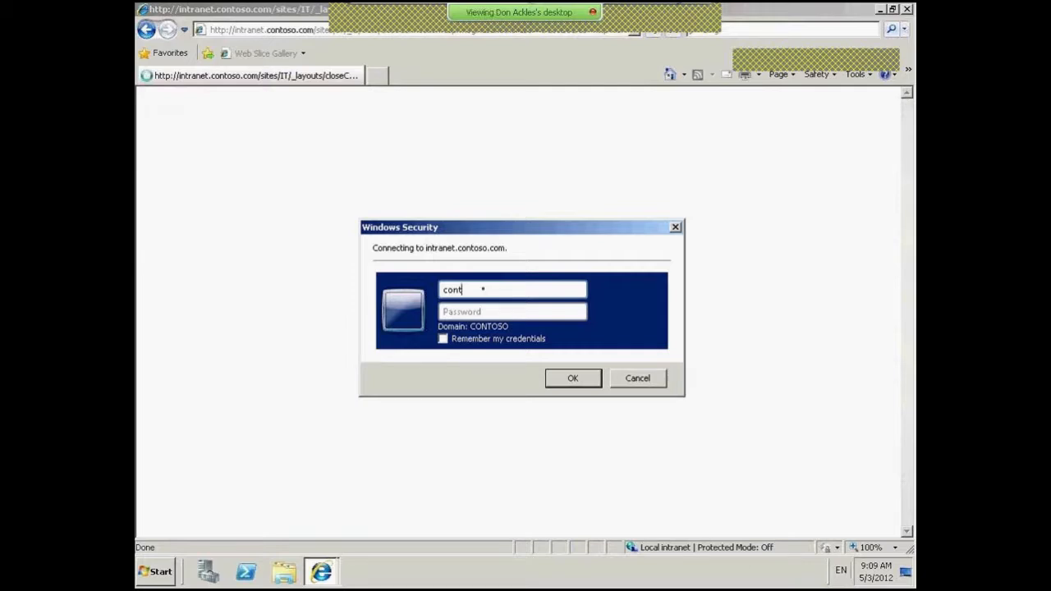
pyautogui.write('oso\\sanjays')
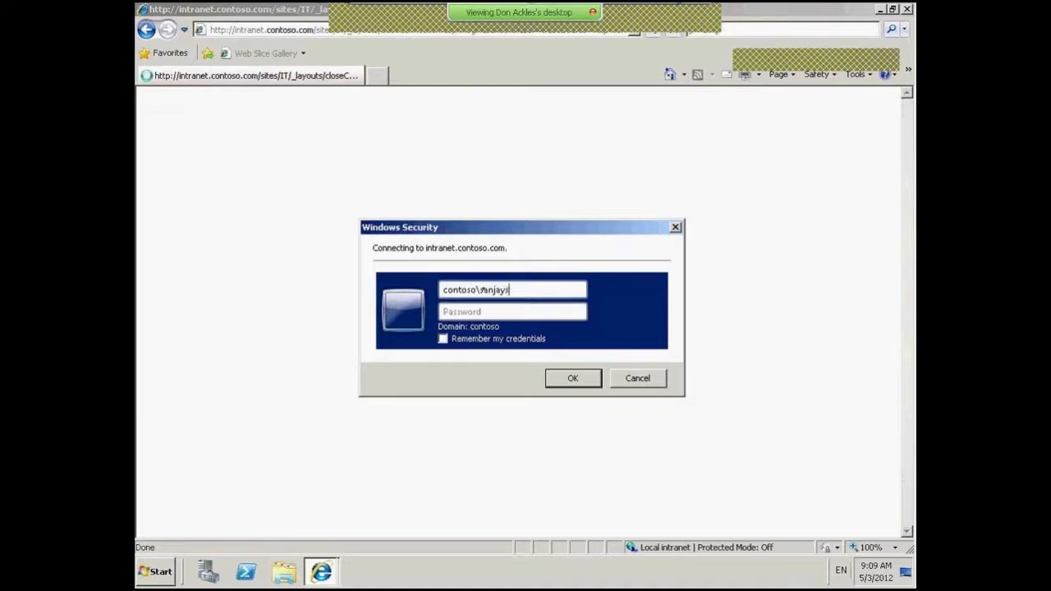
pyautogui.click(500, 313)
pyautogui.write('•••••••')
pyautogui.click(584, 383)
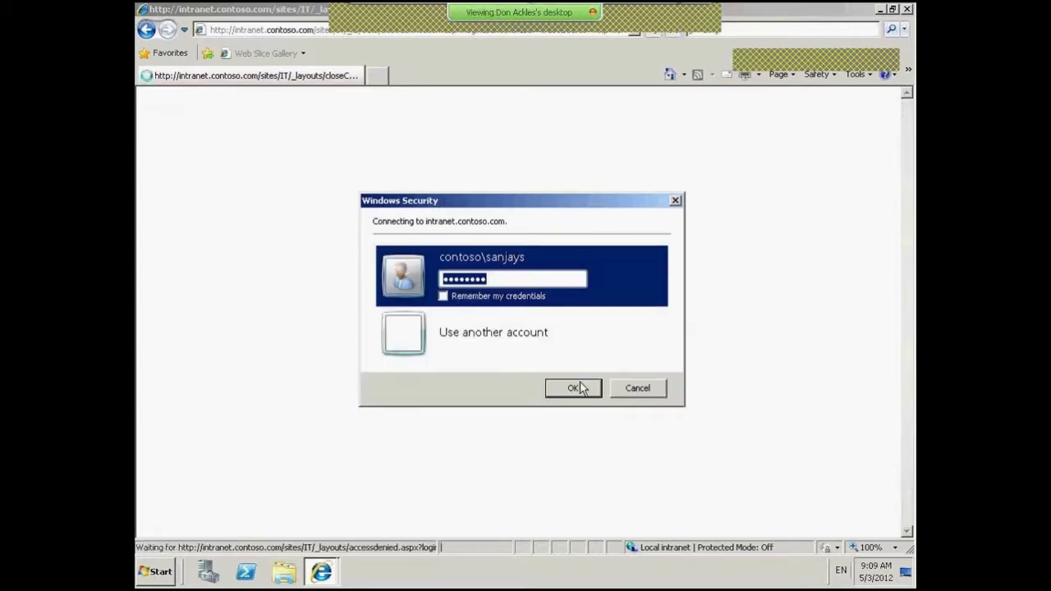
pyautogui.moveTo(516, 280); pyautogui.dragTo(425, 279)
pyautogui.write('••')
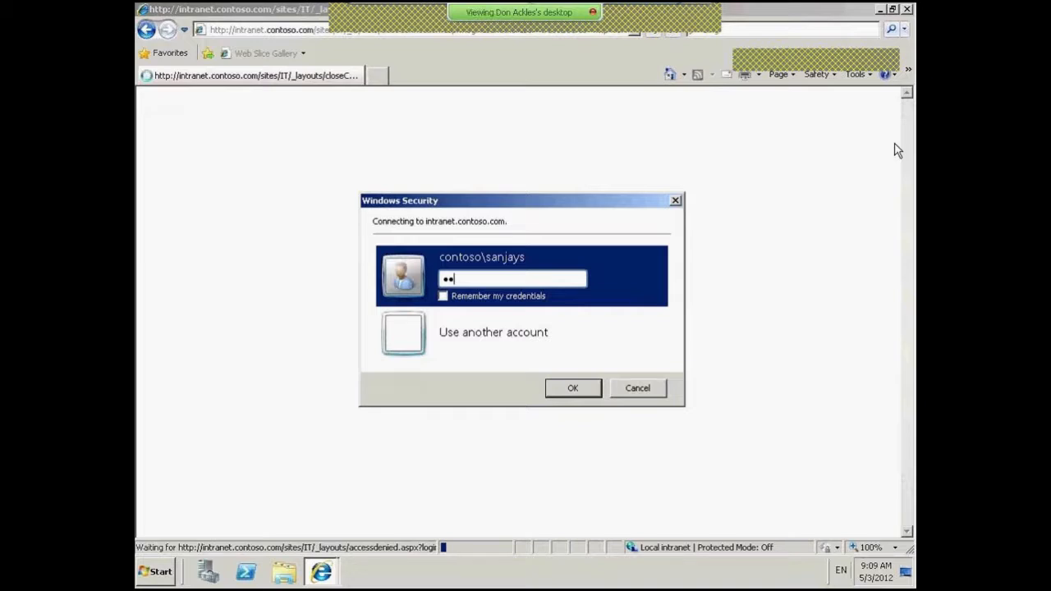
pyautogui.click(573, 388)
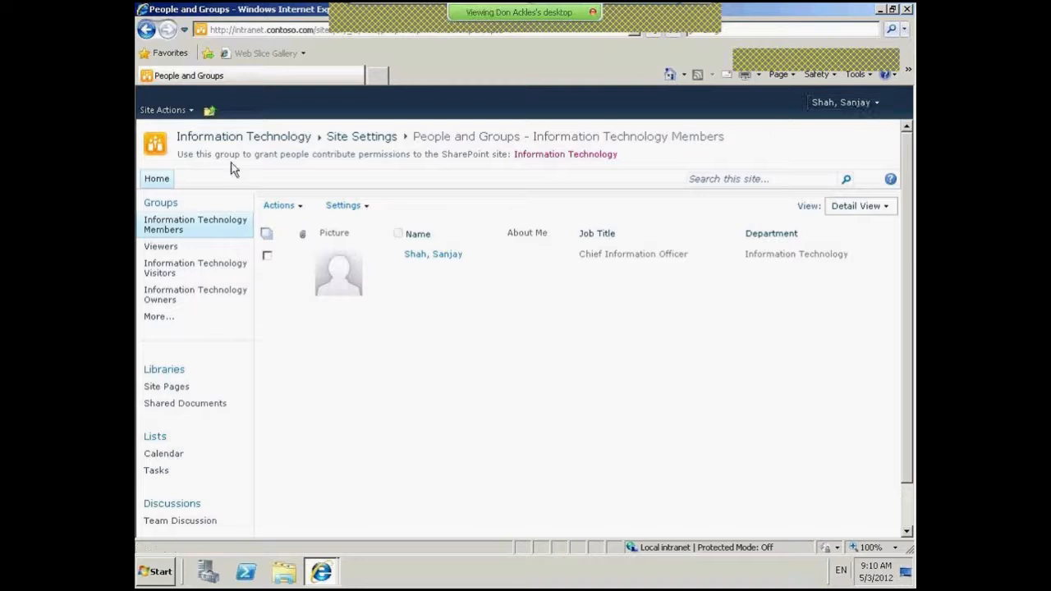
# - Open Shared Documents via View All Site Content, attempt a new document and cancel, then open Tasks
pyautogui.click(171, 110)
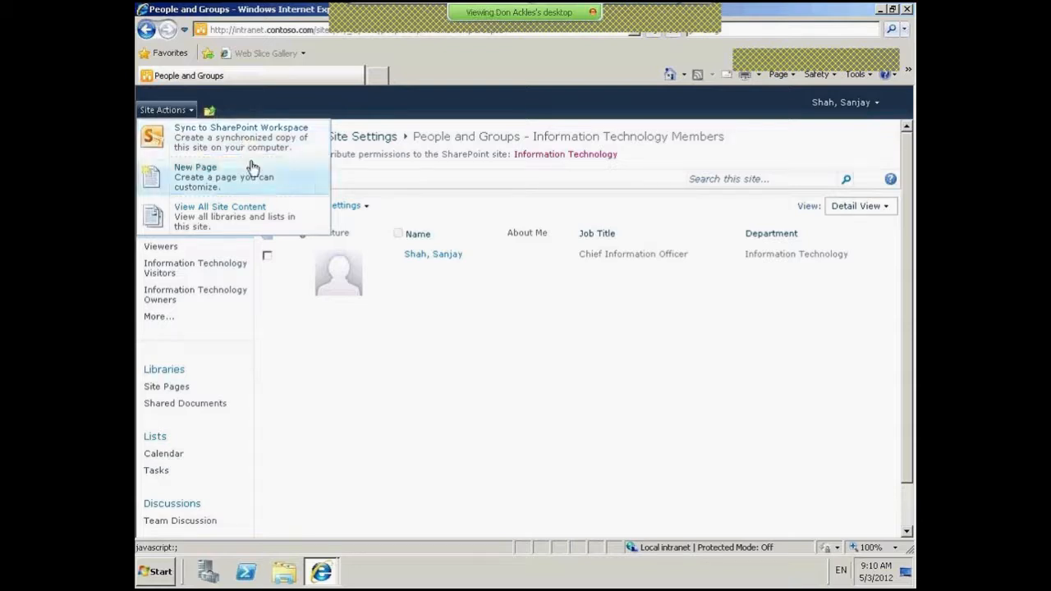
pyautogui.click(266, 217)
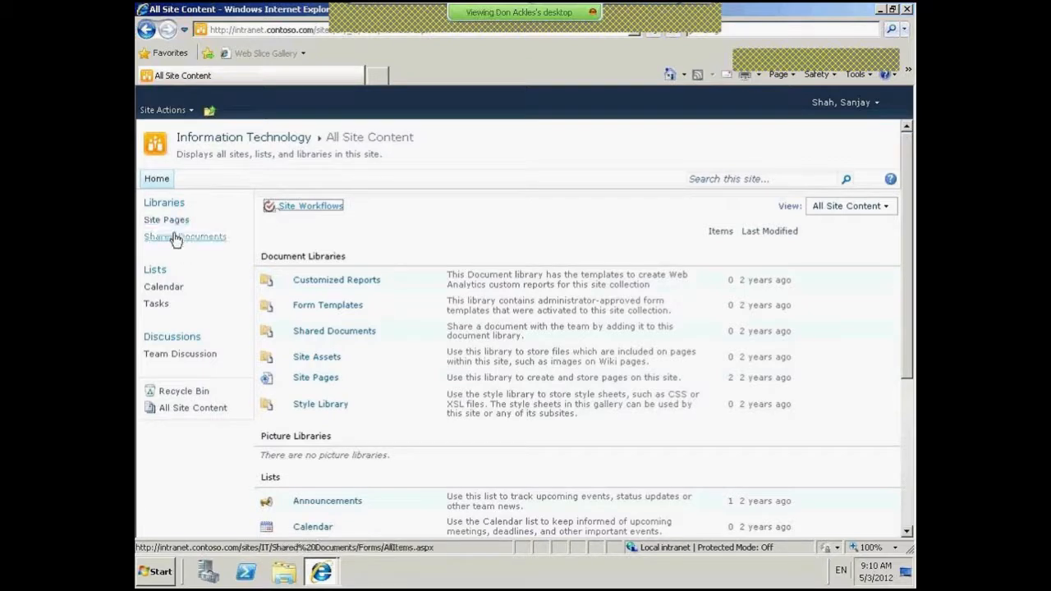
pyautogui.click(175, 237)
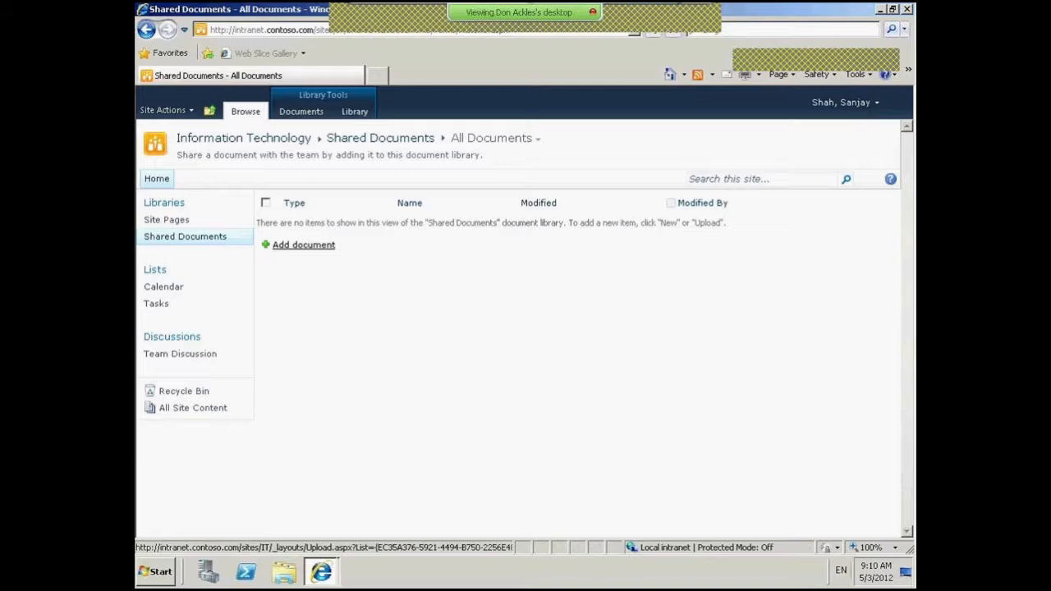
pyautogui.click(301, 111)
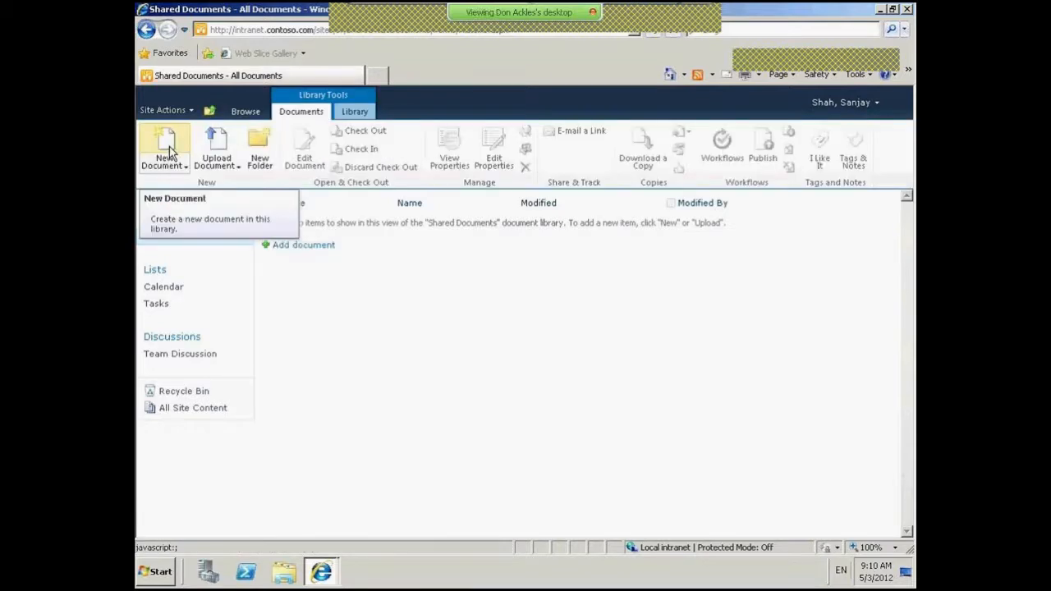
pyautogui.click(164, 144)
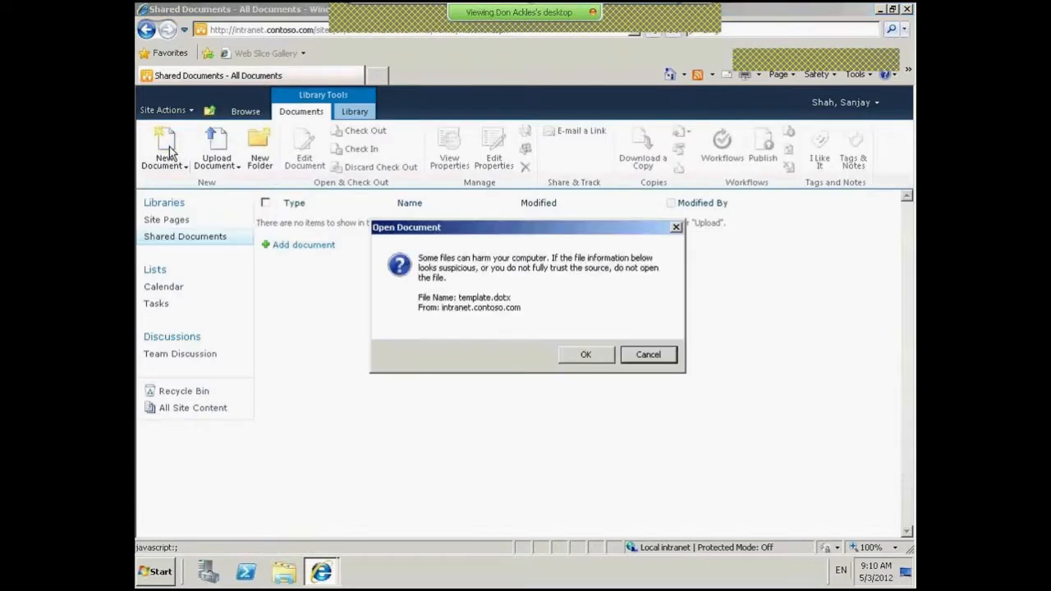
pyautogui.click(638, 356)
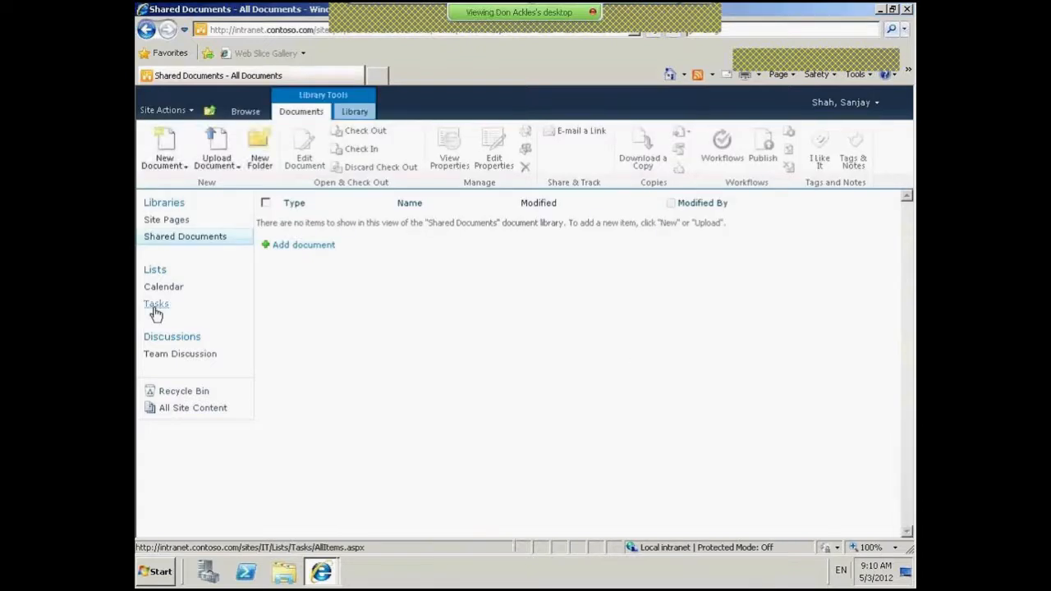
pyautogui.click(156, 311)
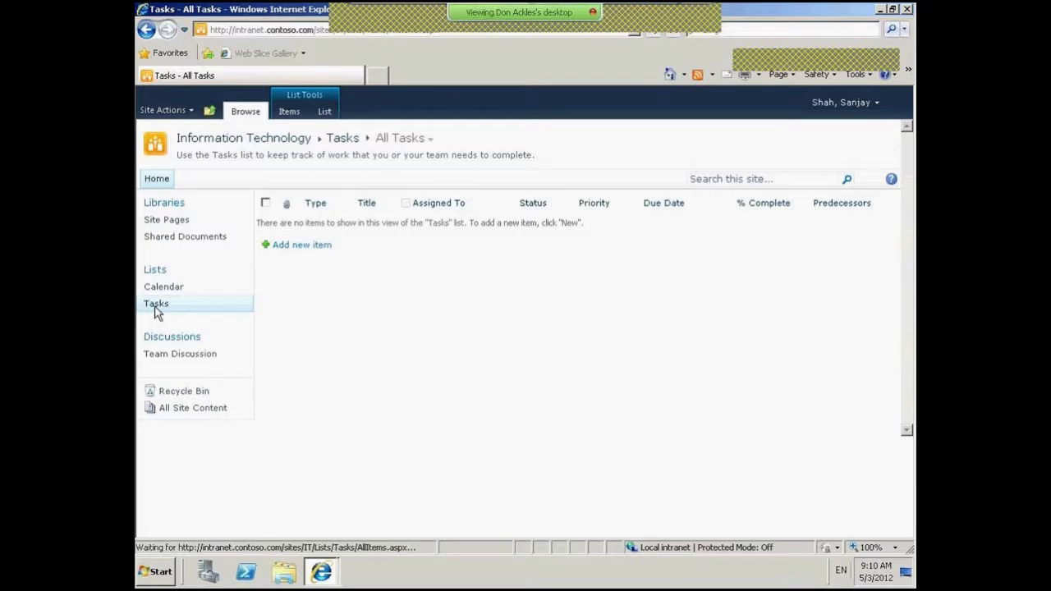
# - Create and save a new task titled 'My ITem' in the Tasks list
pyautogui.click(289, 111)
pyautogui.click(155, 144)
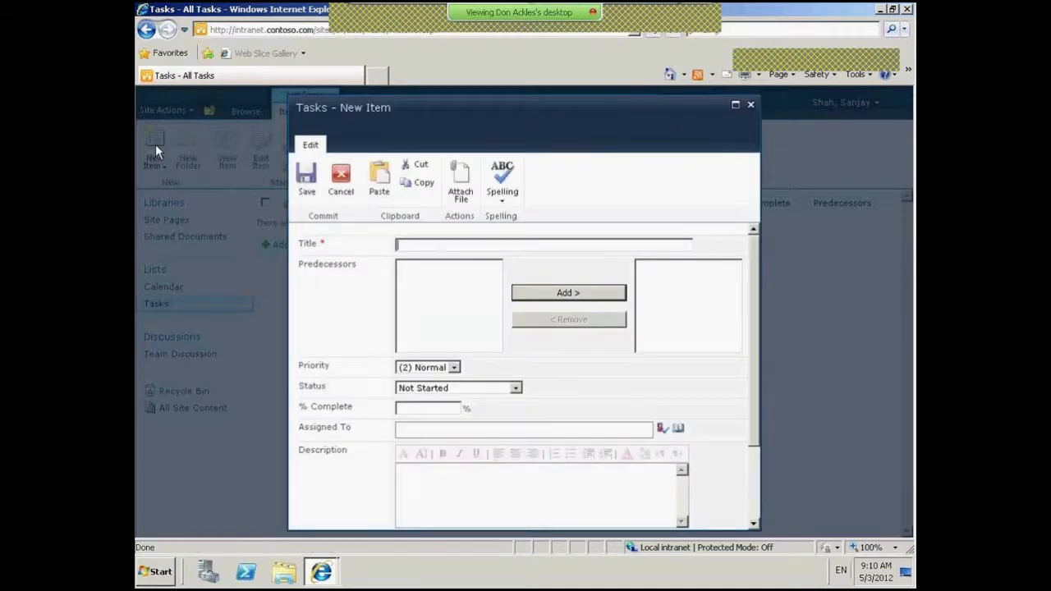
pyautogui.write('My ITem')
pyautogui.scroll(-3, 692, 403)
pyautogui.click(554, 497)
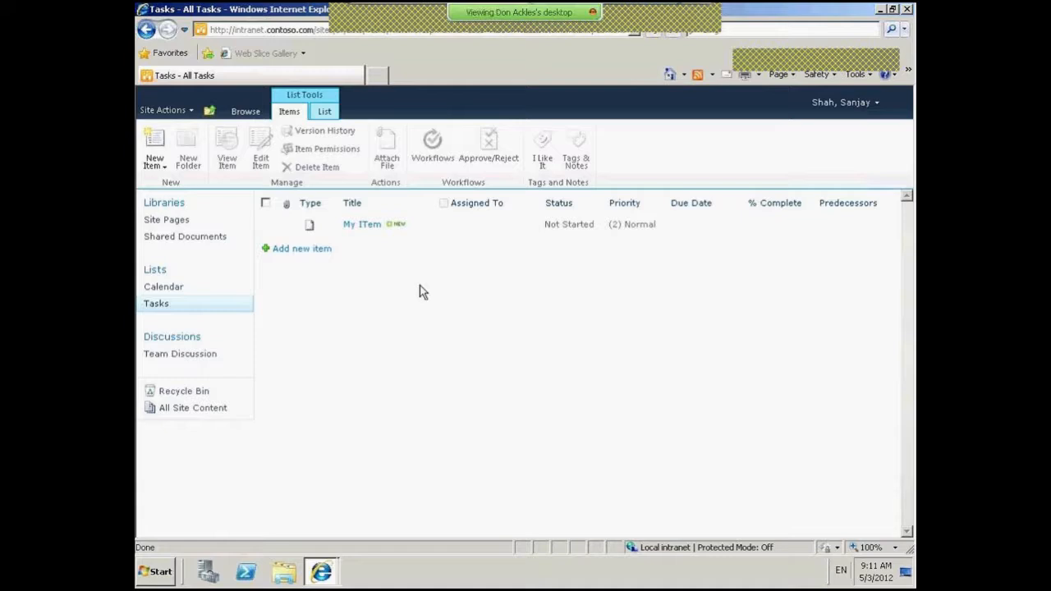
pyautogui.click(867, 110)
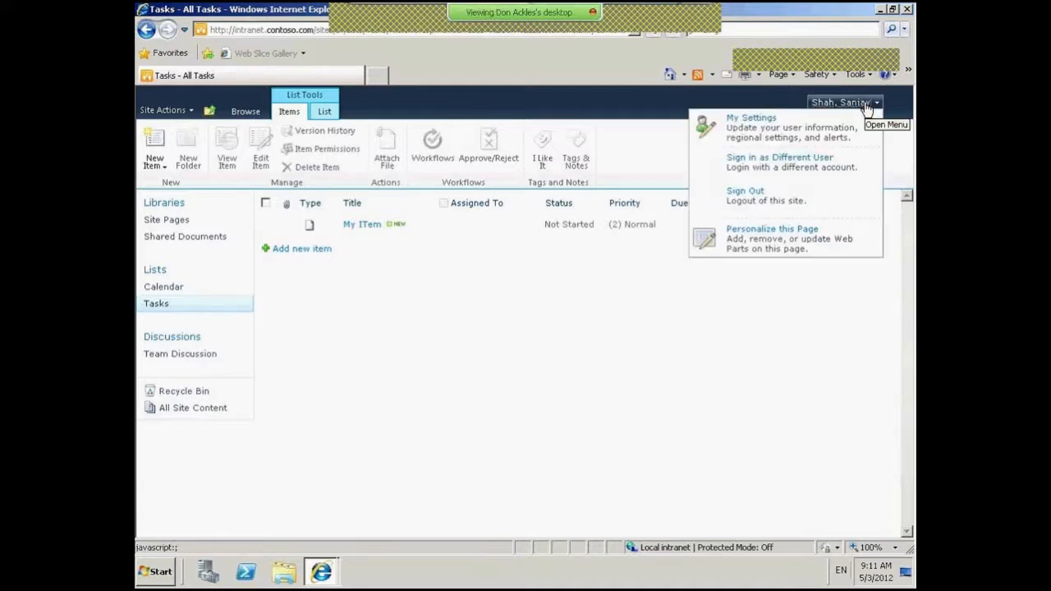
# - Sign the test user out and return to the Central Administration browser window
pyautogui.click(775, 197)
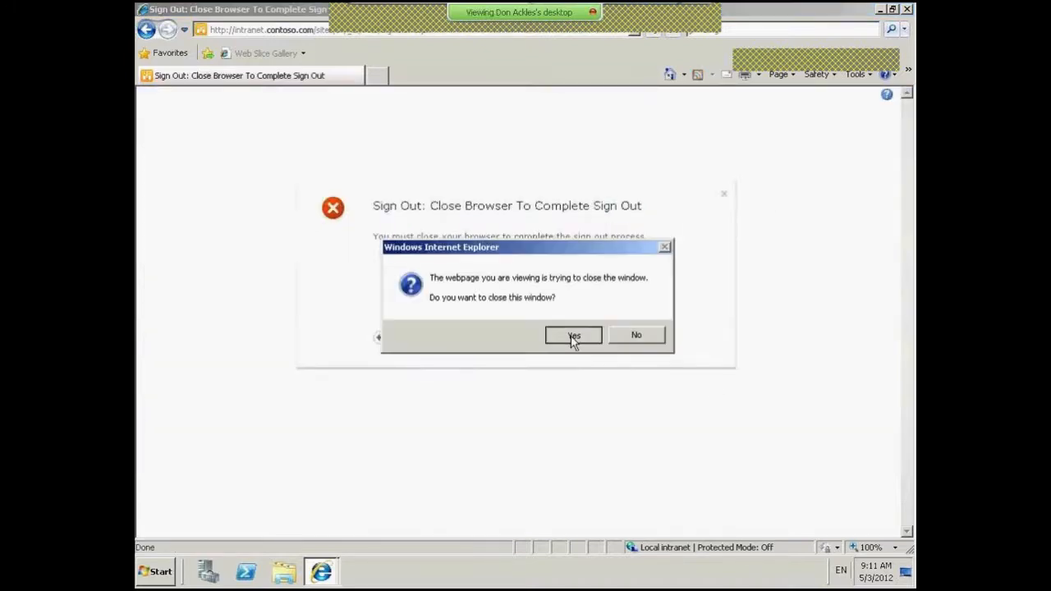
pyautogui.click(573, 337)
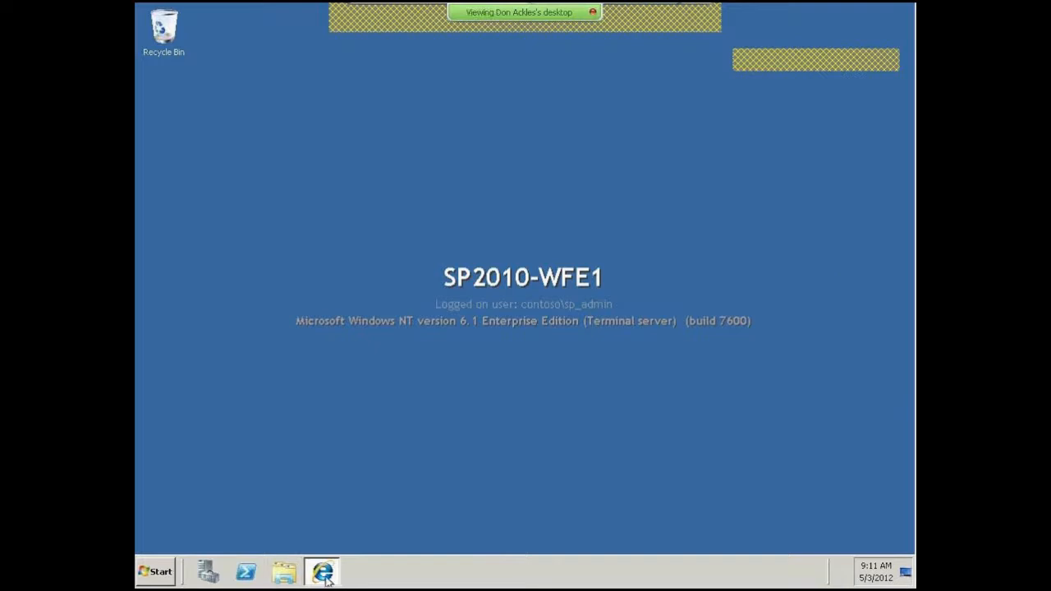
pyautogui.moveTo(326, 578)
pyautogui.click(326, 578)
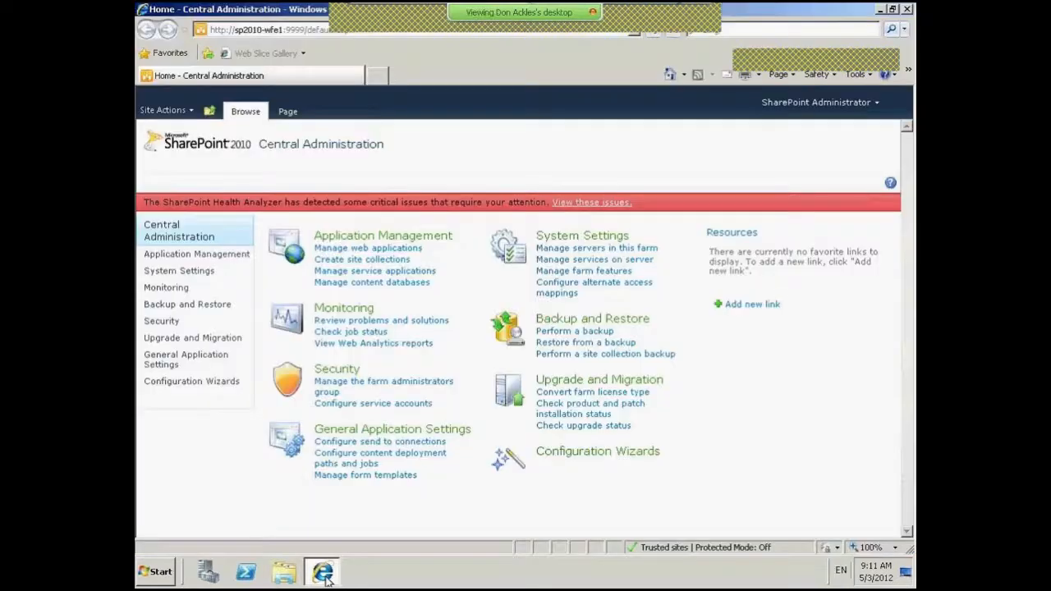
# - Load the IT site at intranet.contoso.com/sites/IT from the address bar
pyautogui.click(370, 29)
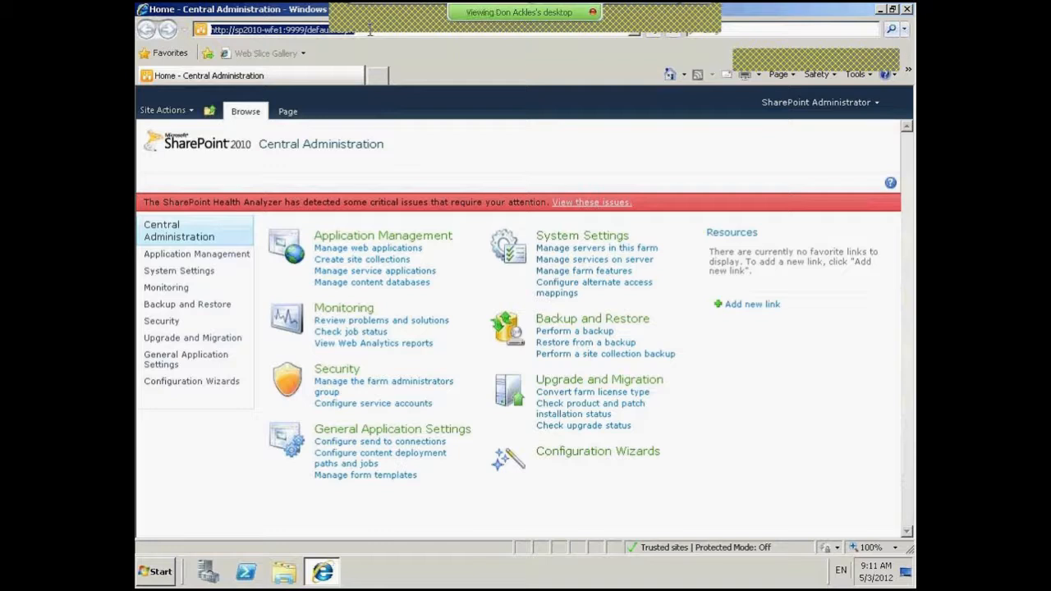
pyautogui.write('intra')
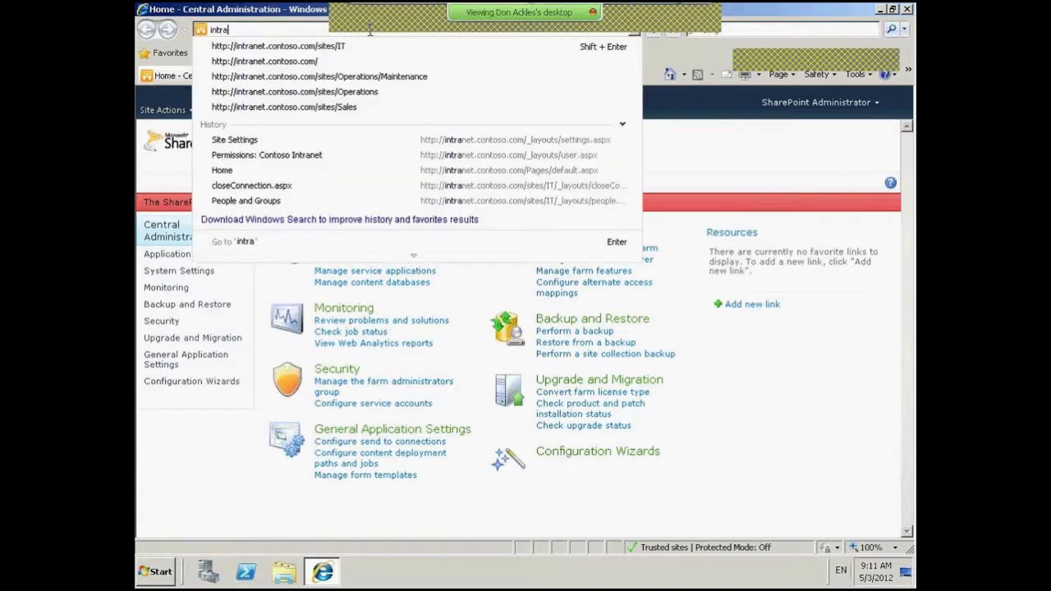
pyautogui.press('Down')
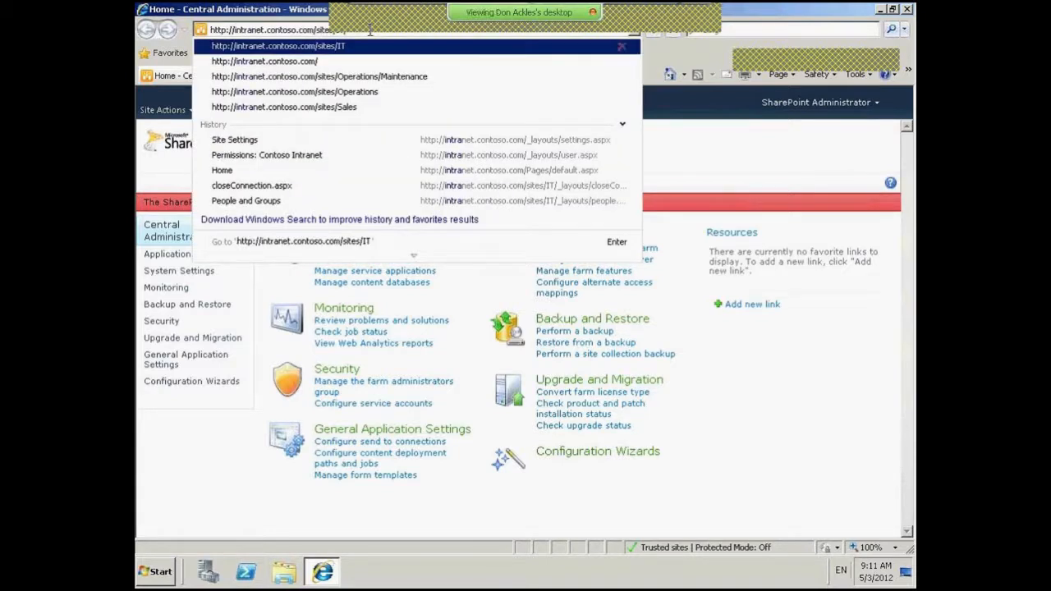
pyautogui.press('Return')
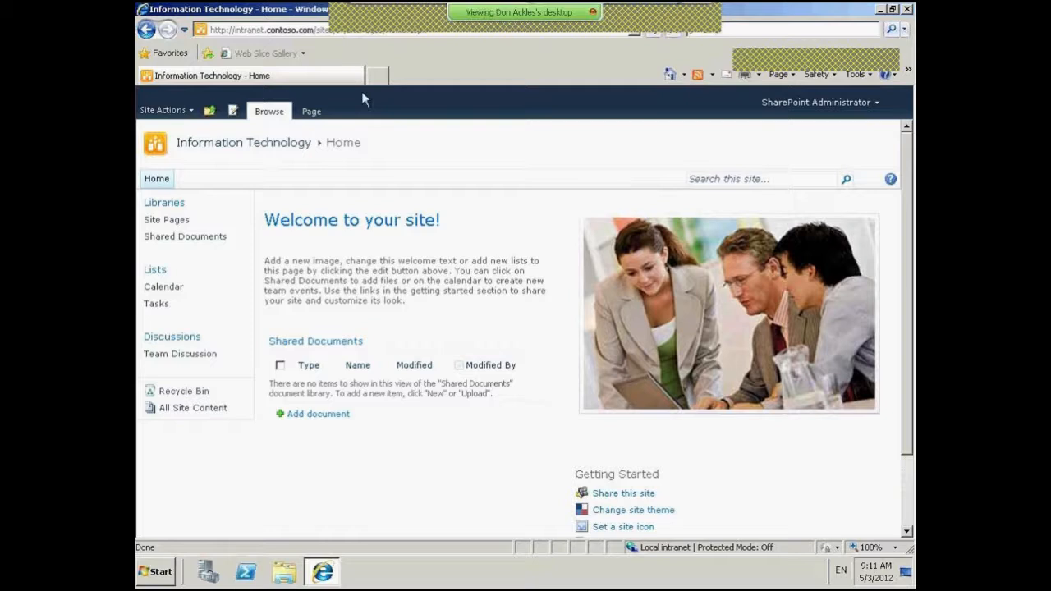
# - As administrator, view the Information Technology Members group membership from Site Permissions
pyautogui.click(165, 115)
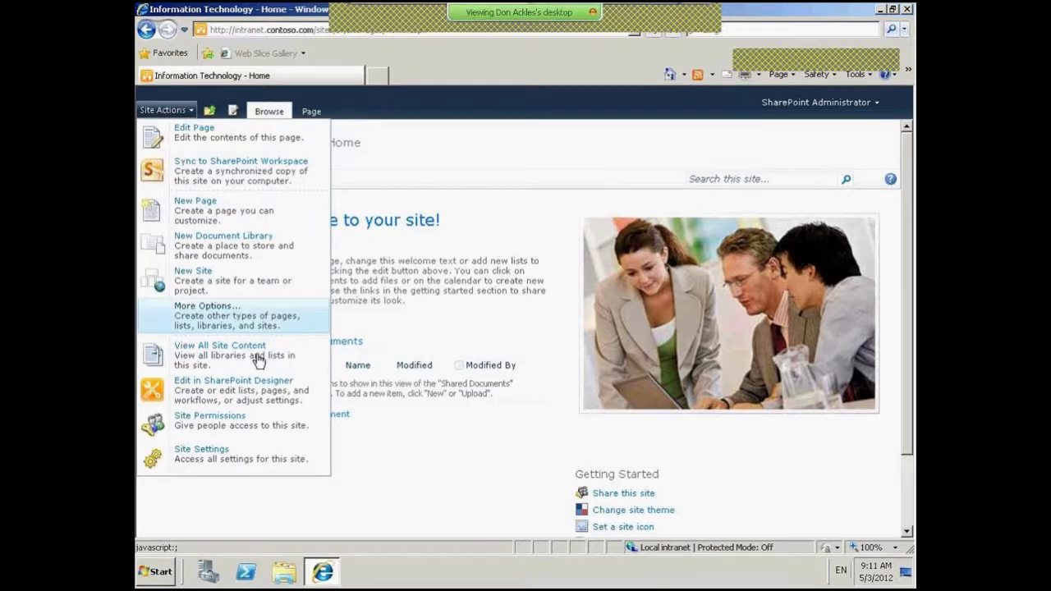
pyautogui.click(211, 419)
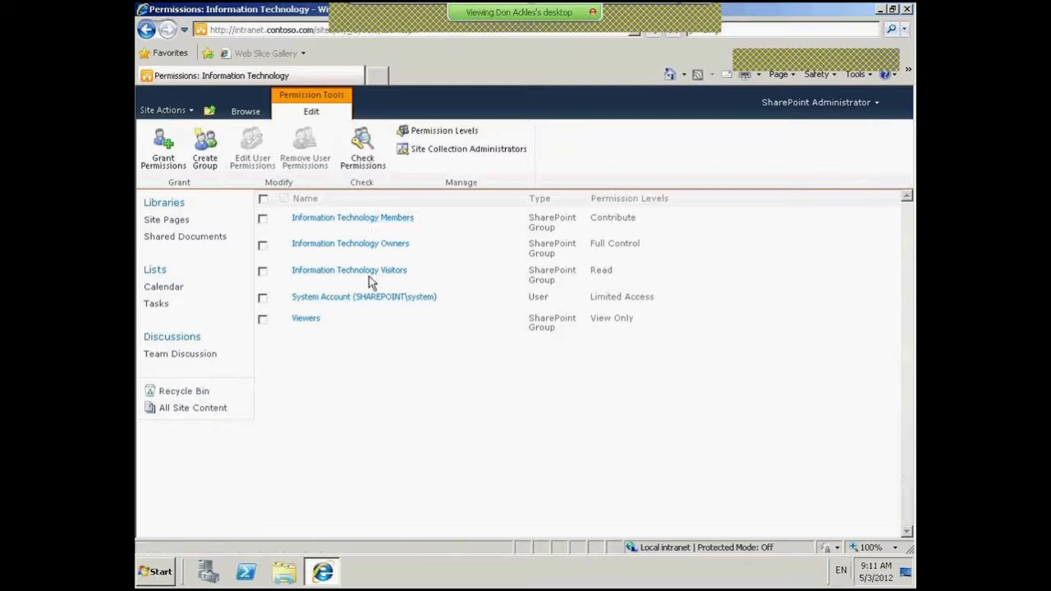
pyautogui.click(368, 219)
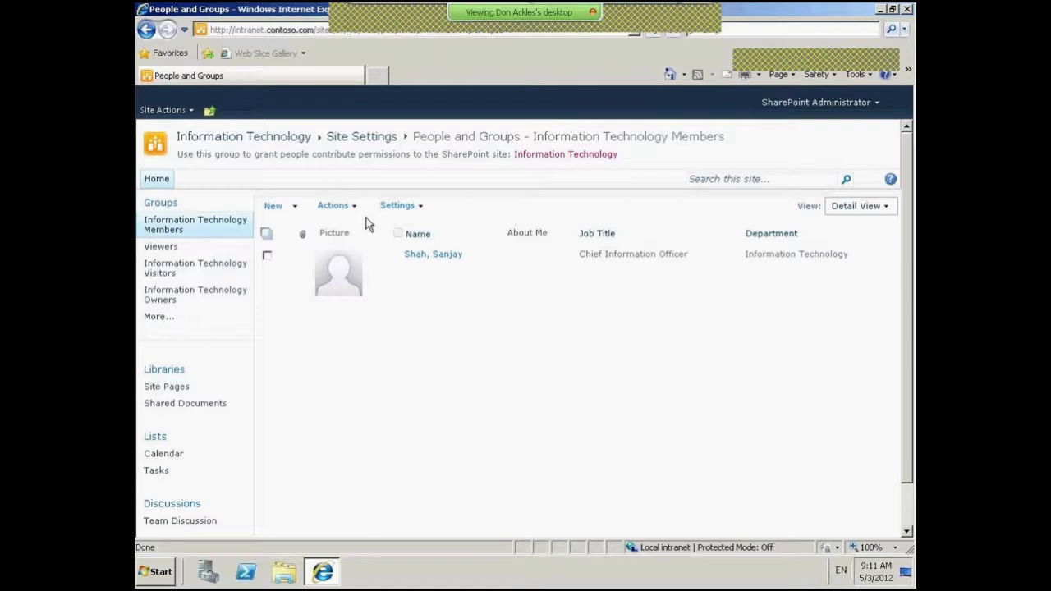
pyautogui.click(210, 110)
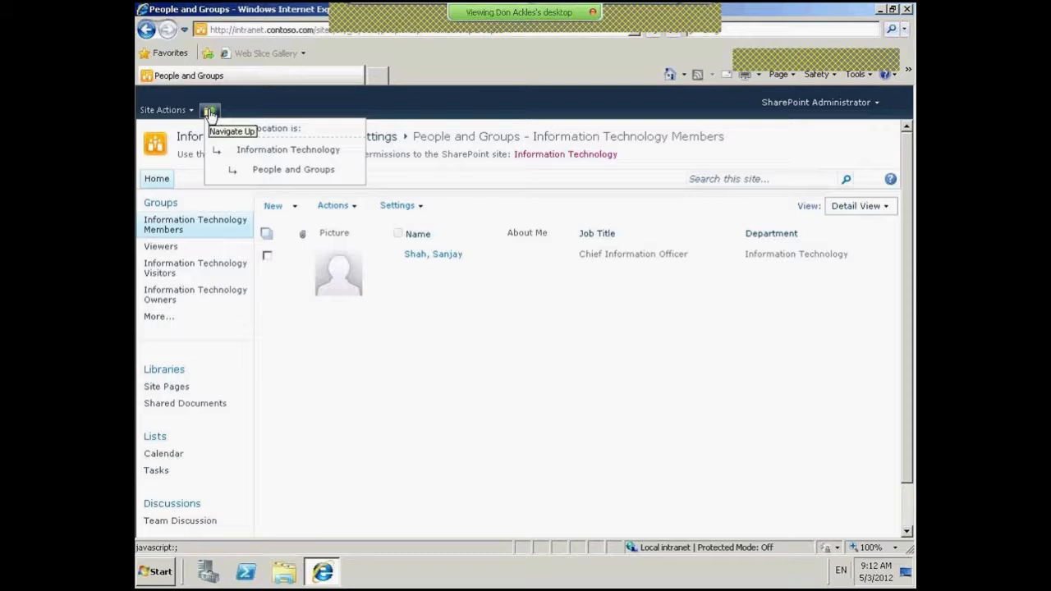
# - Add a contoso domain user to Information Technology Visitors with Read access, then open that group
pyautogui.click(273, 152)
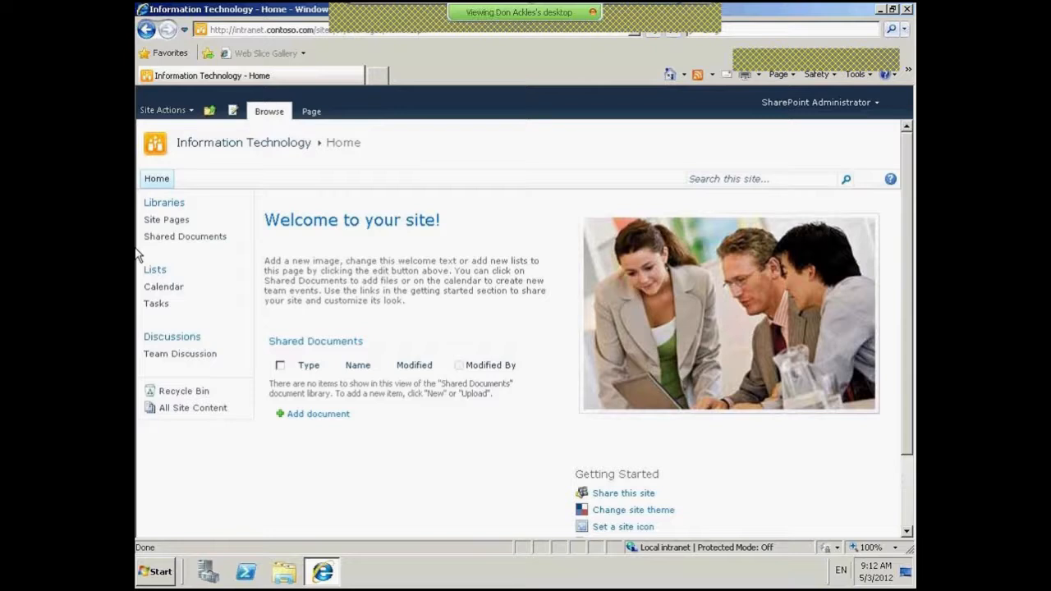
pyautogui.click(166, 111)
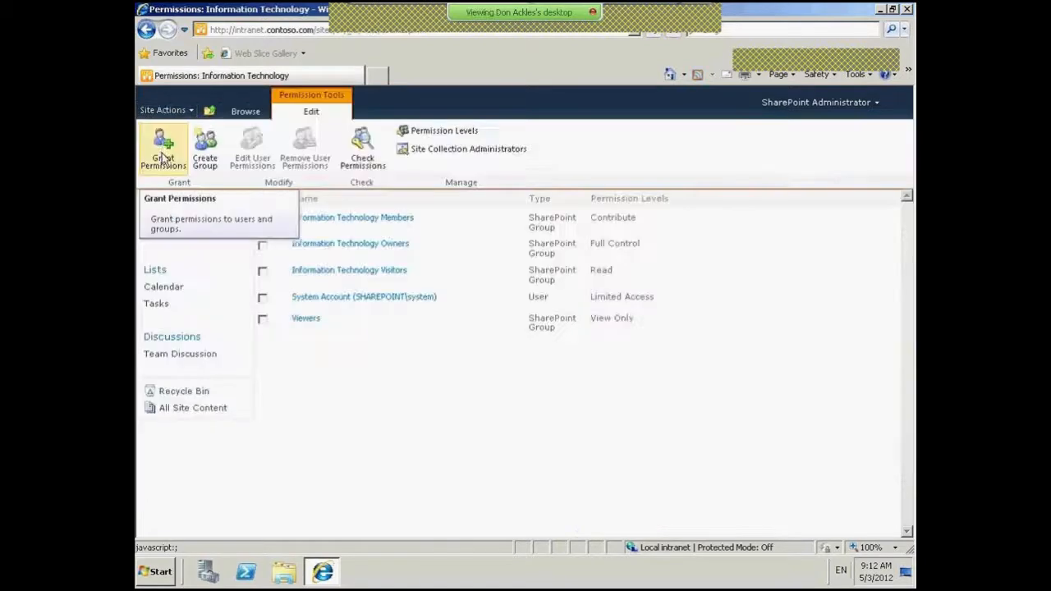
pyautogui.click(163, 149)
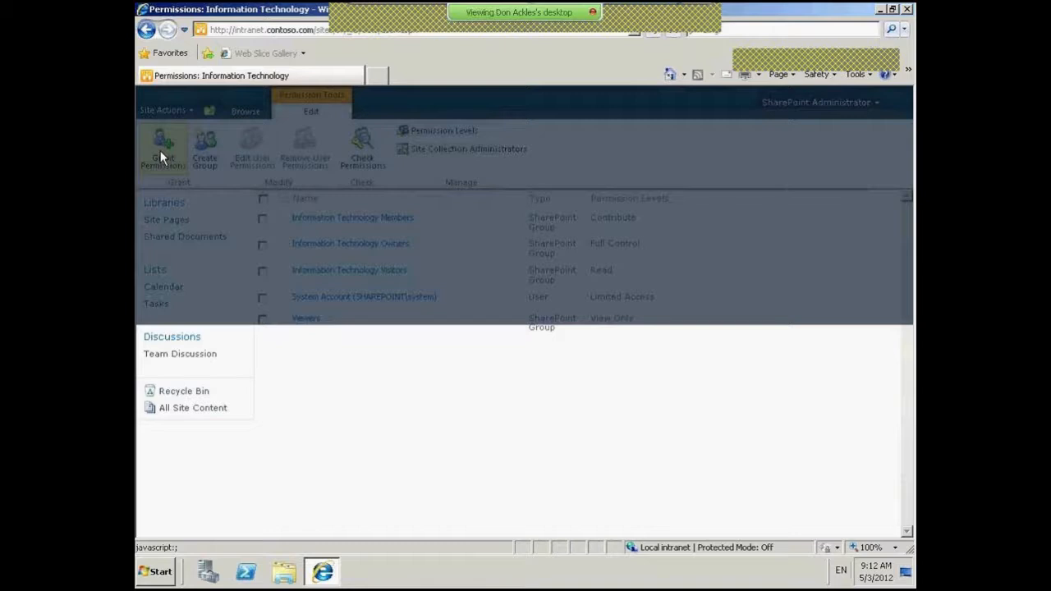
pyautogui.write('c')
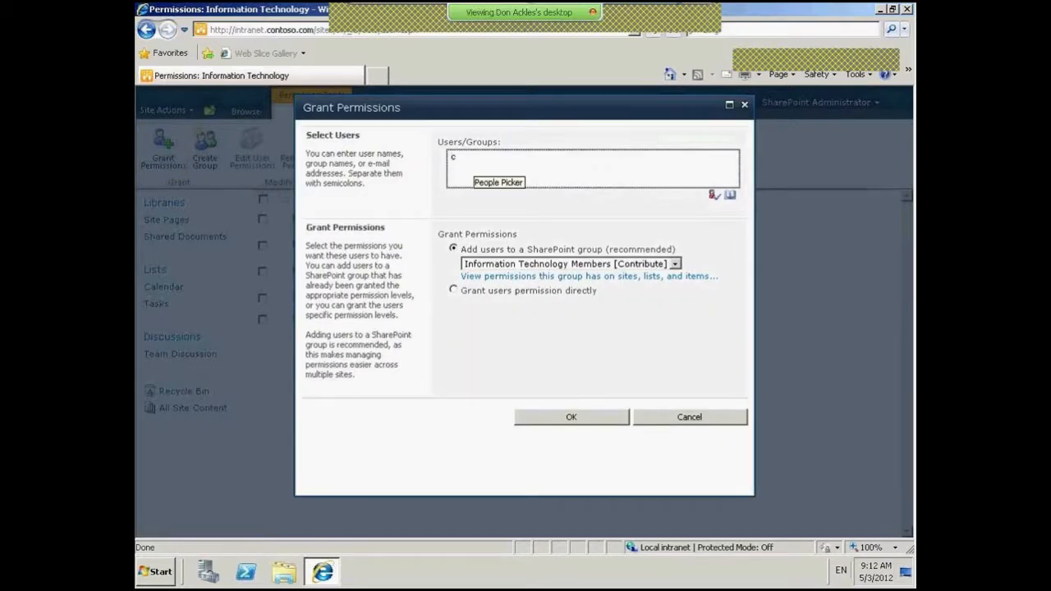
pyautogui.write('ontoso\\jeffl')
pyautogui.click(715, 198)
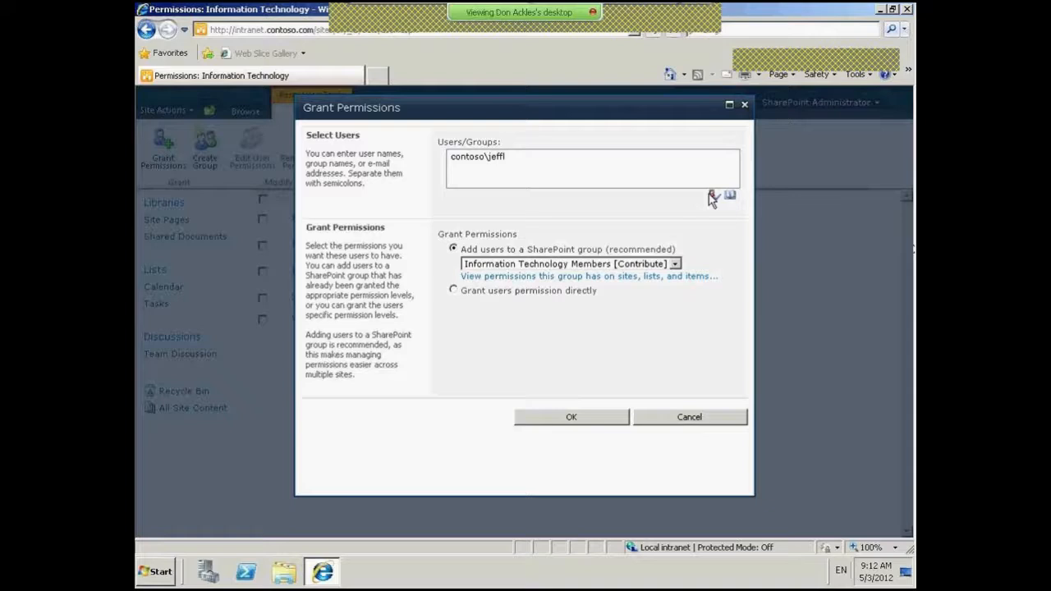
pyautogui.click(675, 265)
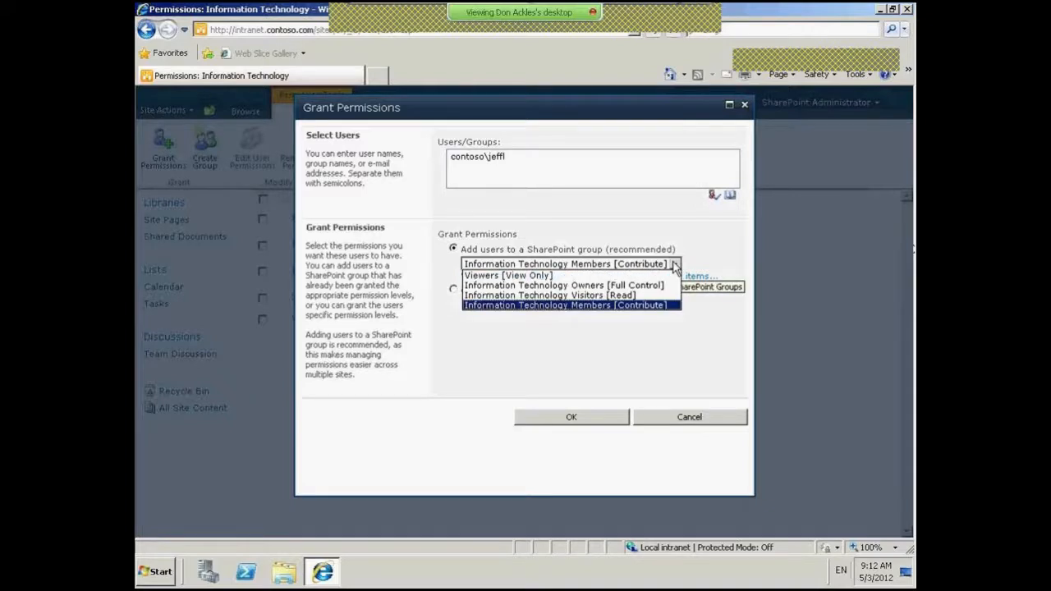
pyautogui.click(610, 297)
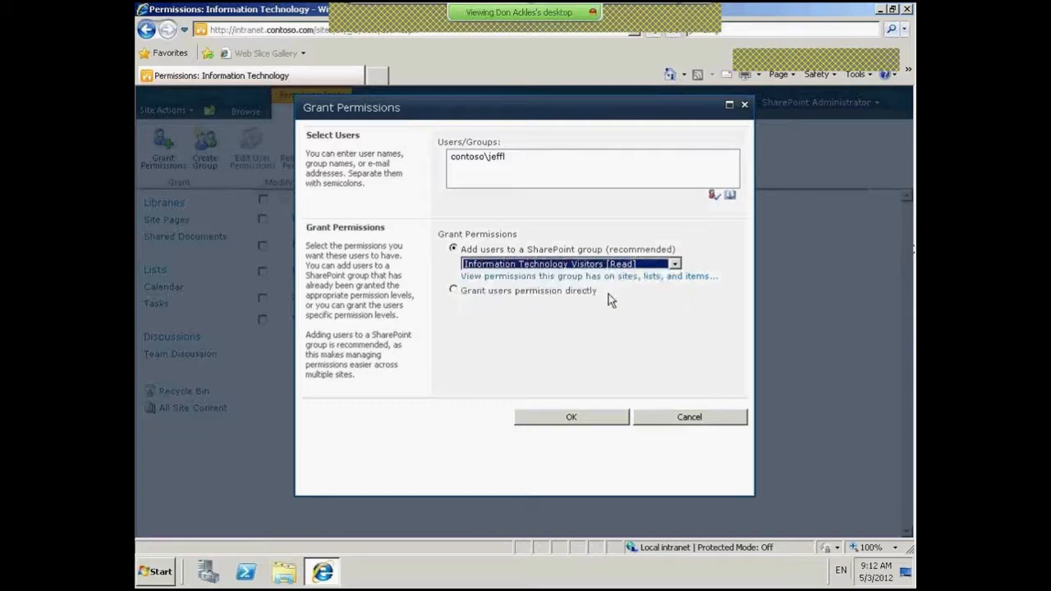
pyautogui.click(594, 416)
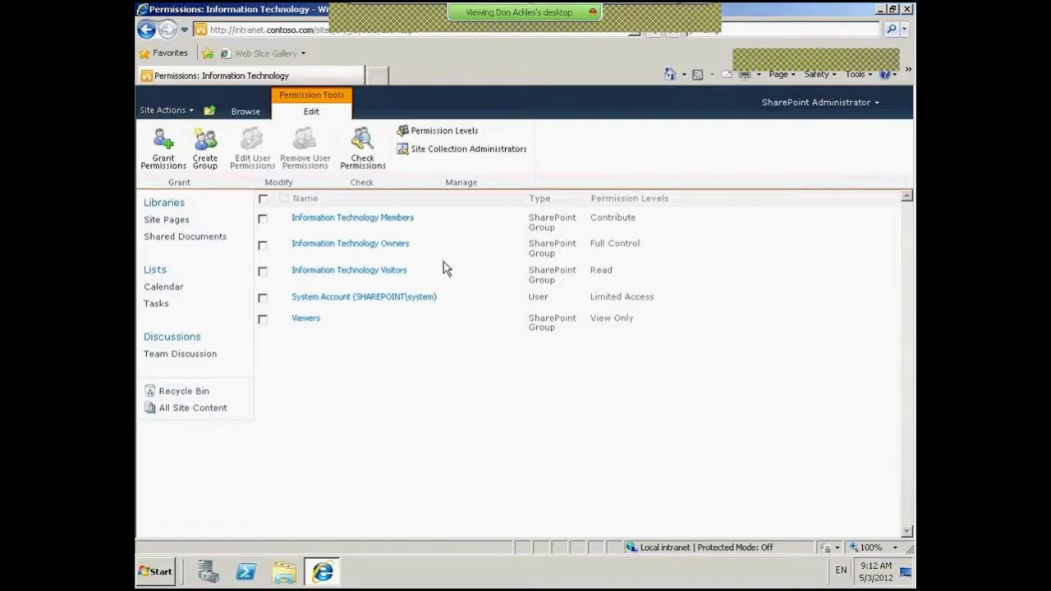
pyautogui.click(402, 270)
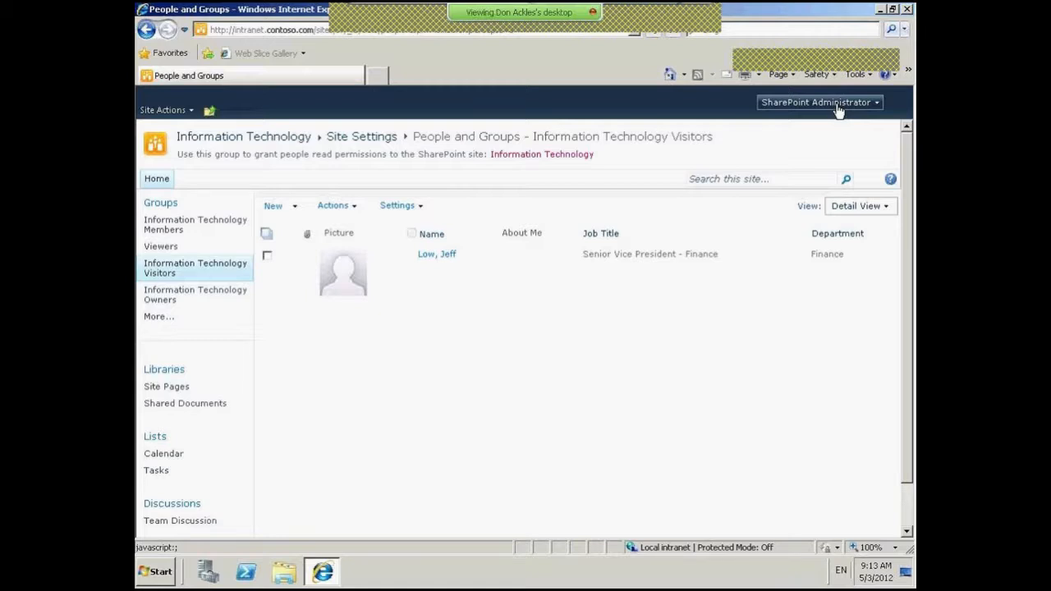
# - Navigate up from the Visitors group page to the Information Technology home page
pyautogui.click(210, 110)
pyautogui.click(261, 148)
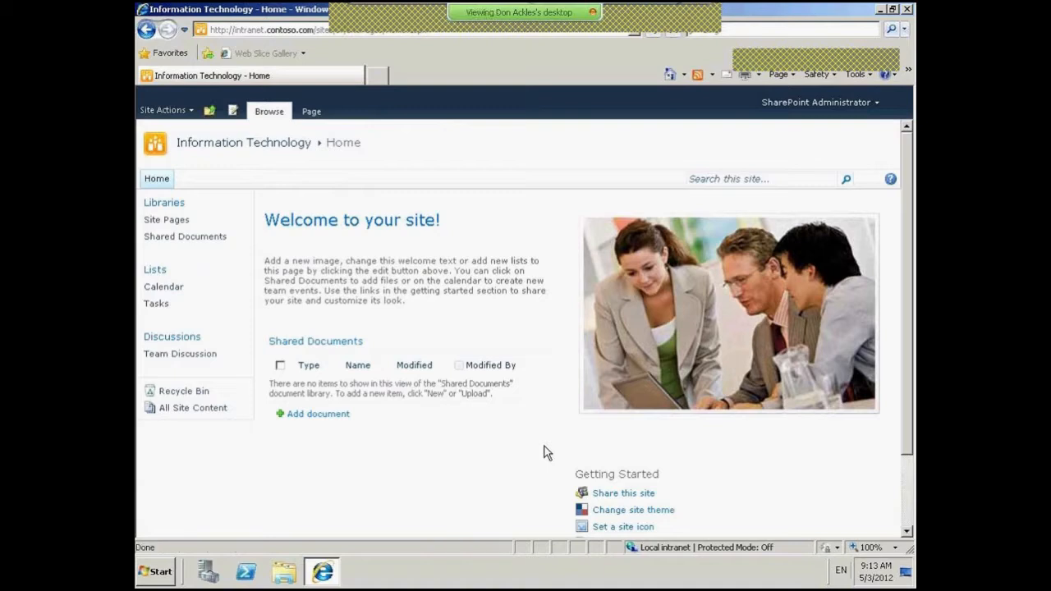
# - Open the Design permission level's settings from the site's Permission Levels list
pyautogui.click(169, 112)
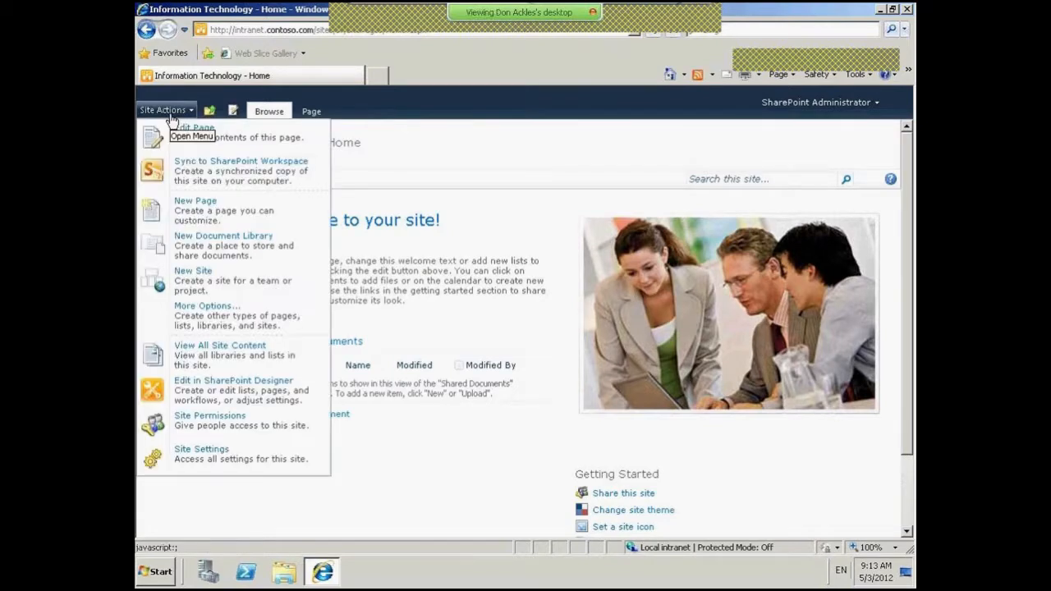
pyautogui.click(247, 428)
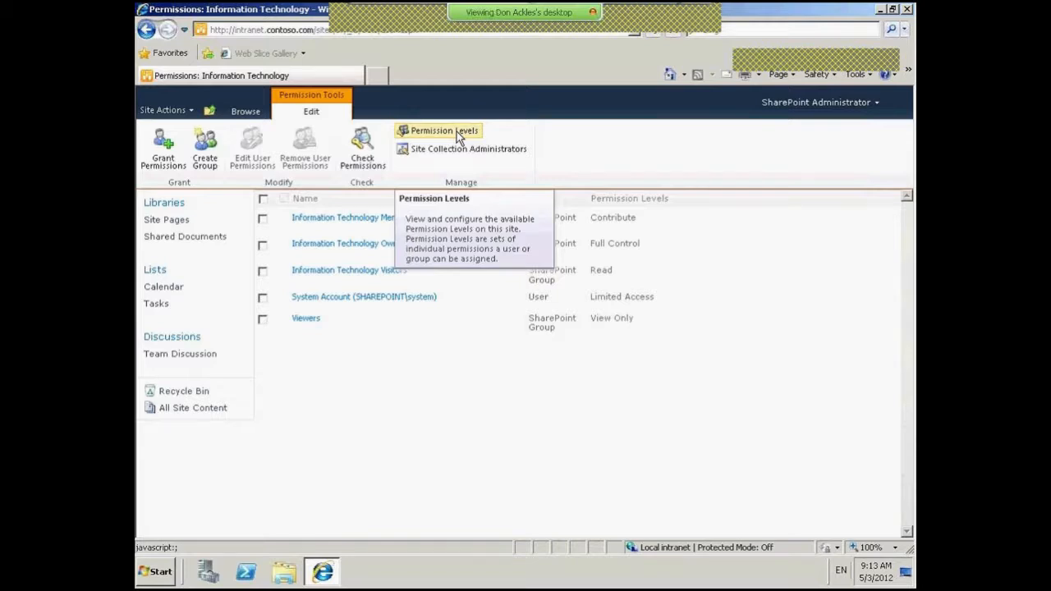
pyautogui.click(458, 134)
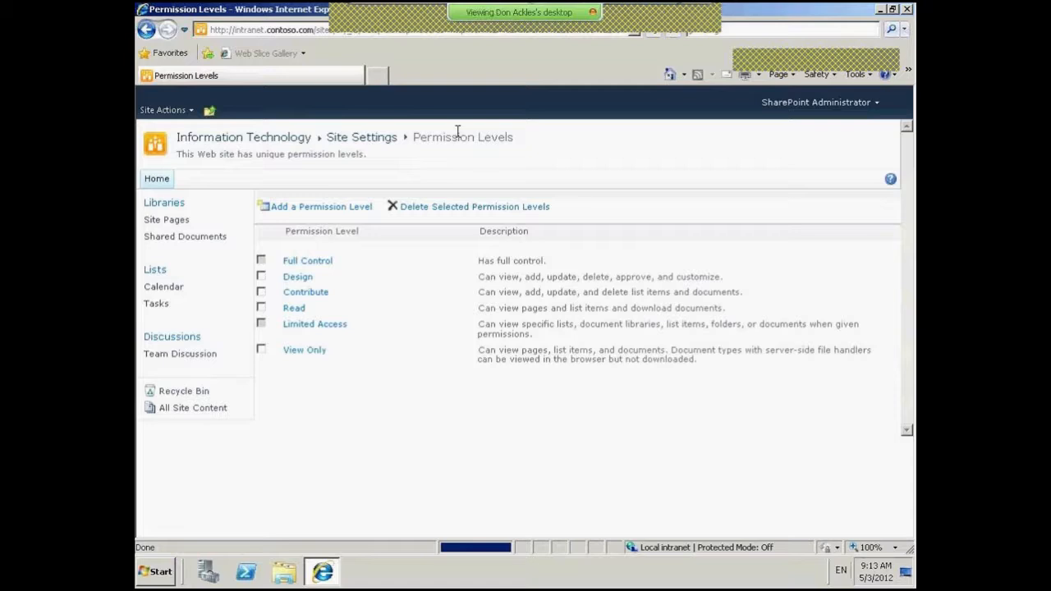
pyautogui.click(297, 277)
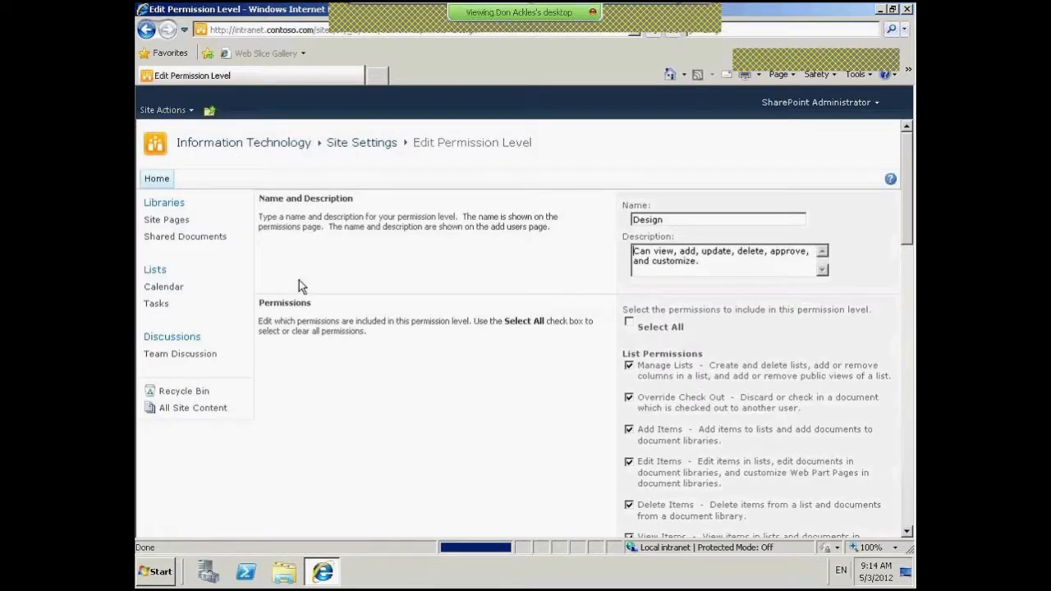
pyautogui.moveTo(910, 210); pyautogui.dragTo(910, 228)
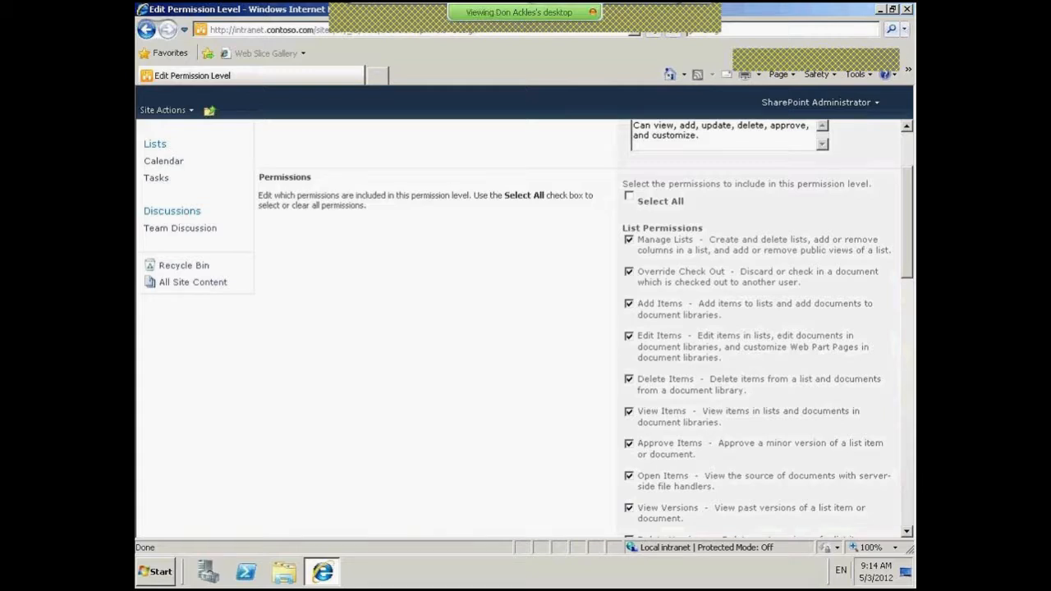
pyautogui.moveTo(910, 227)
pyautogui.mouseDown()
pyautogui.moveTo(910, 200)
pyautogui.moveTo(906, 234)
pyautogui.mouseUp()
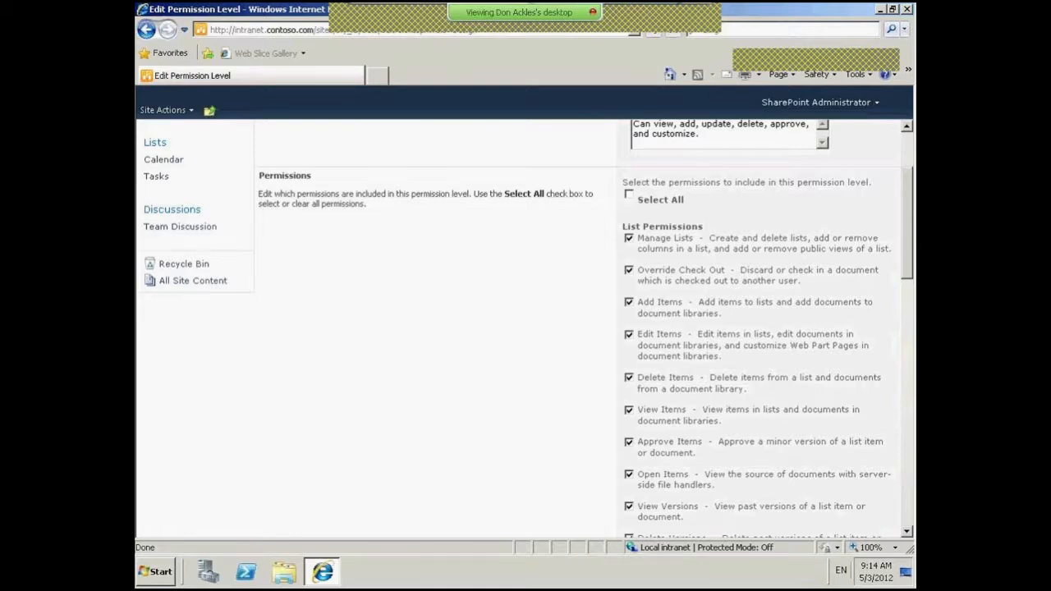
pyautogui.scroll(-1, 813, 206)
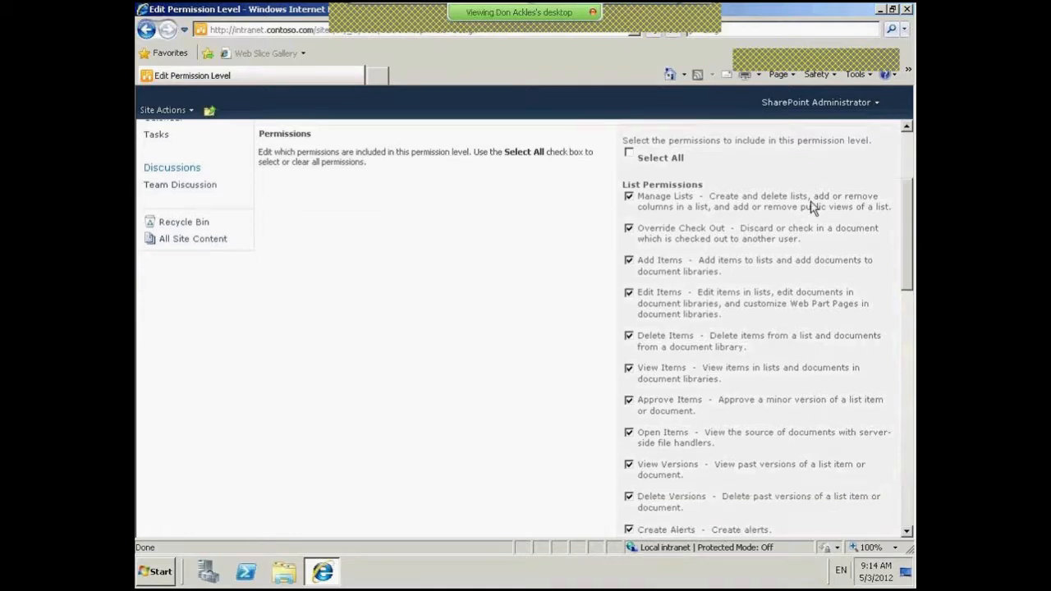
pyautogui.scroll(2, 813, 205)
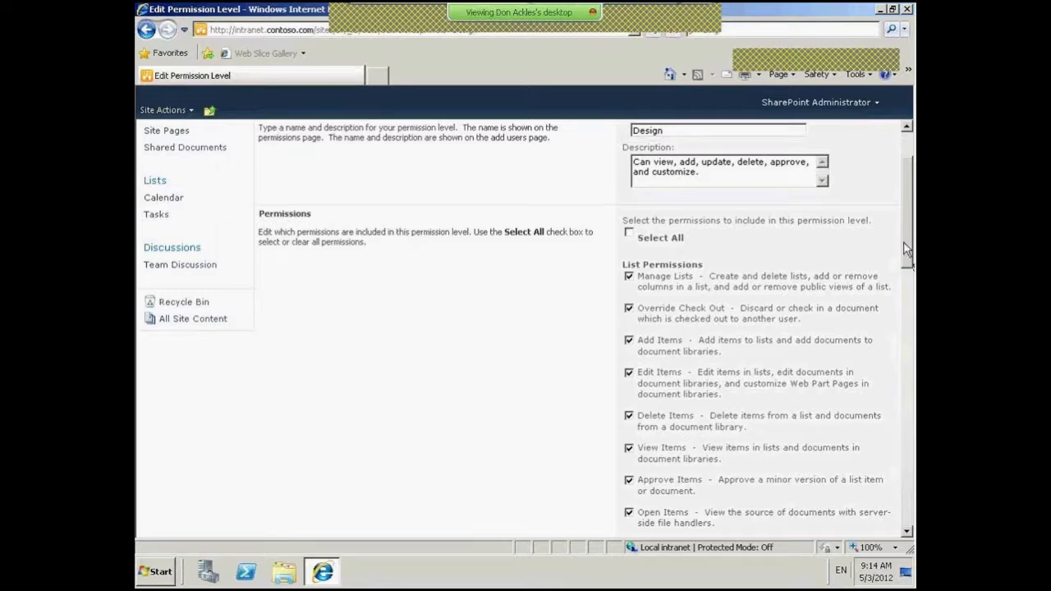
pyautogui.moveTo(910, 235); pyautogui.dragTo(910, 262)
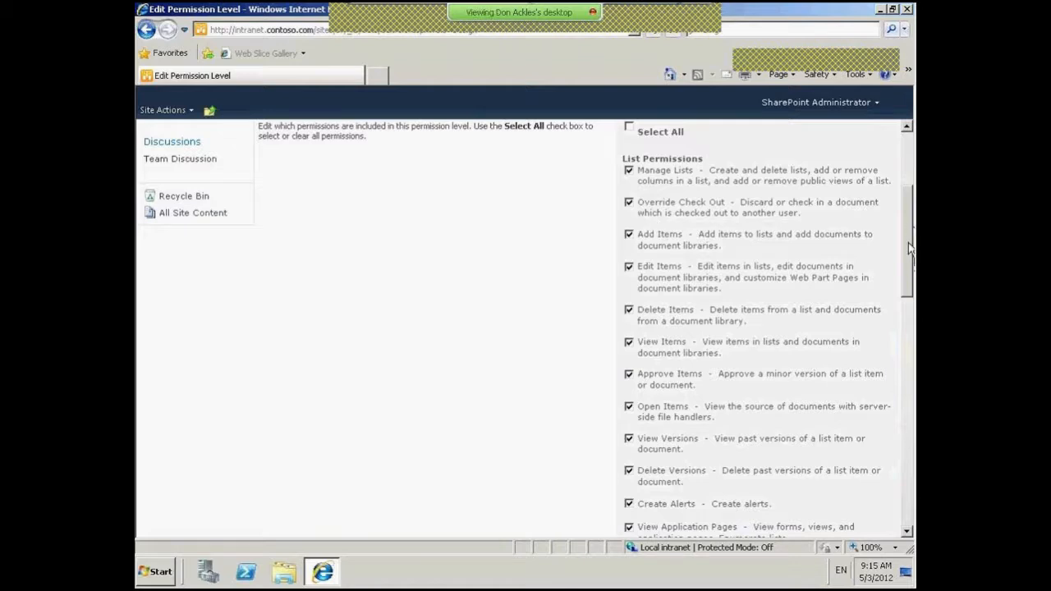
pyautogui.moveTo(909, 243); pyautogui.dragTo(907, 254)
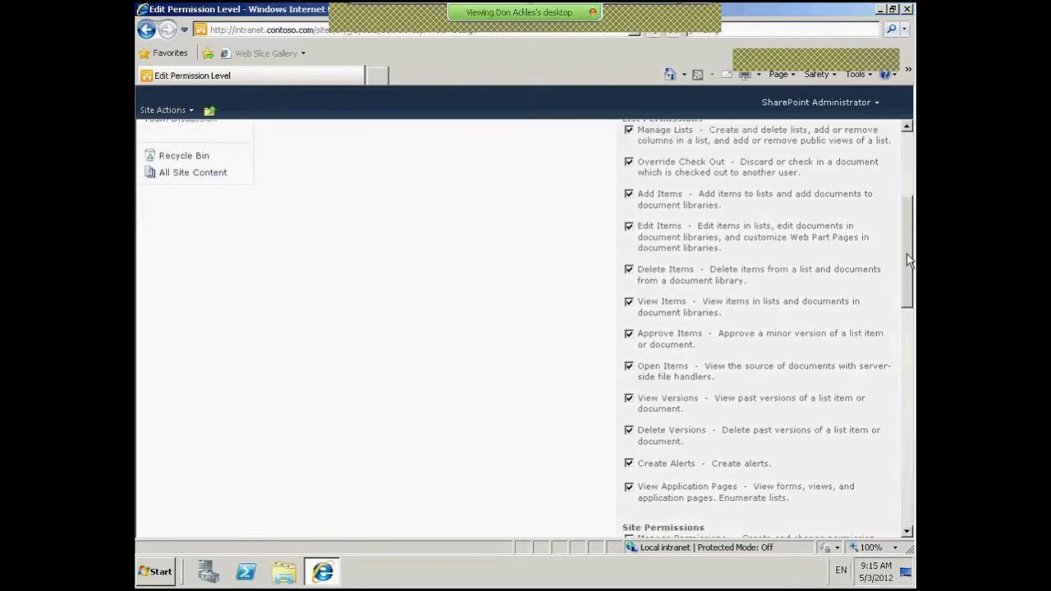
pyautogui.moveTo(908, 259); pyautogui.dragTo(907, 464)
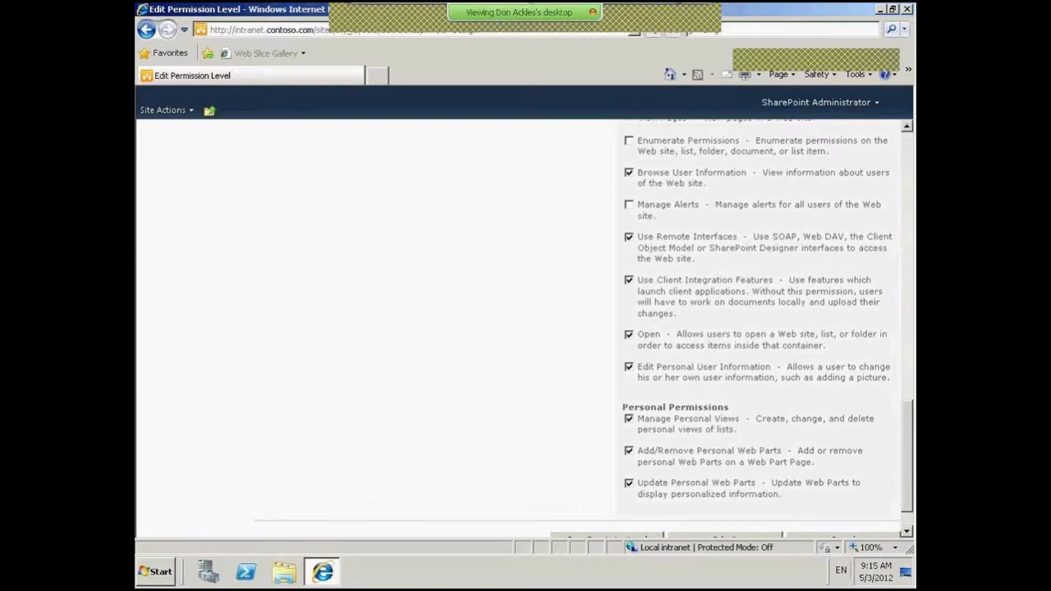
pyautogui.moveTo(907, 465); pyautogui.dragTo(908, 350)
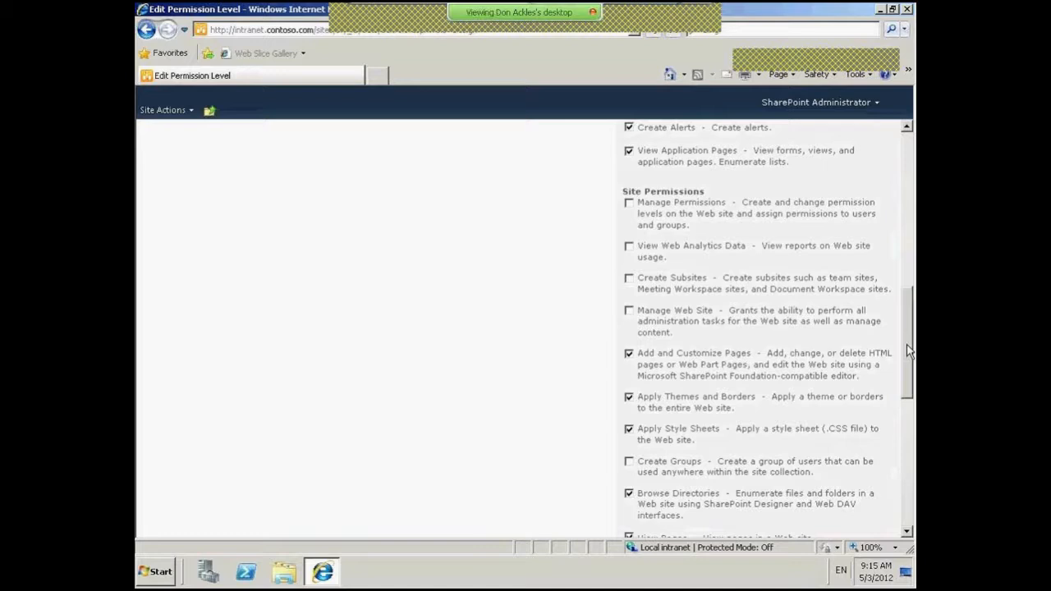
pyautogui.moveTo(909, 350); pyautogui.dragTo(908, 190)
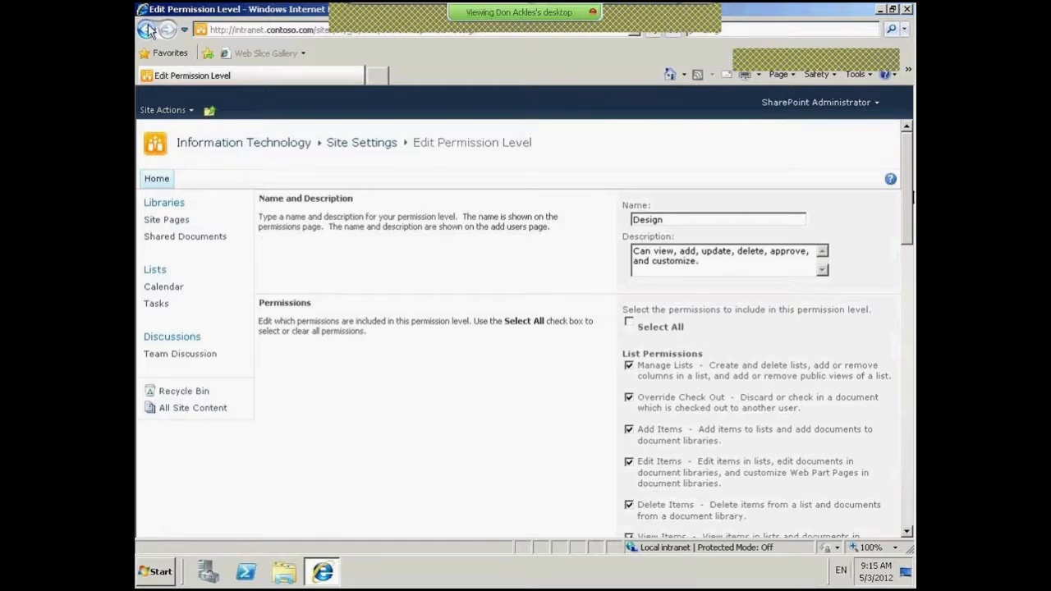
pyautogui.moveTo(909, 217); pyautogui.dragTo(910, 244)
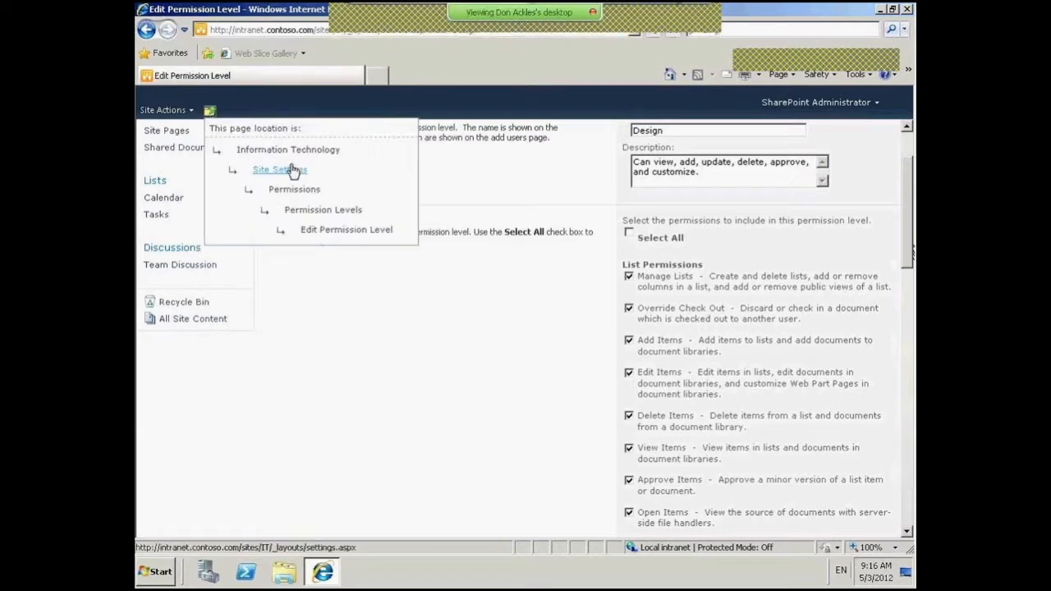
# - Return to site Permissions, select Information Technology Owners, and list the permission levels
pyautogui.click(298, 189)
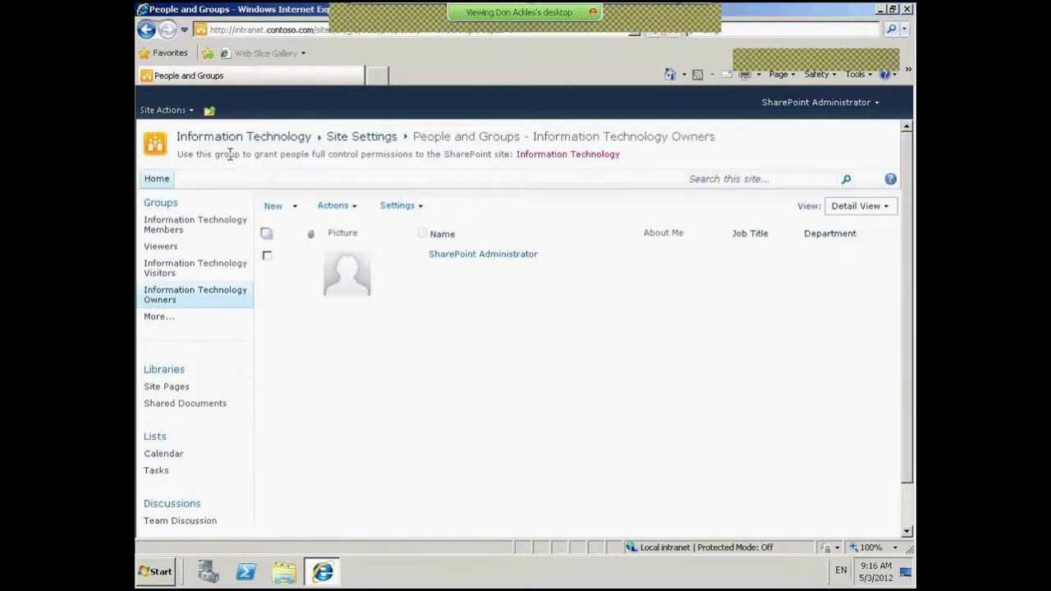
pyautogui.click(147, 29)
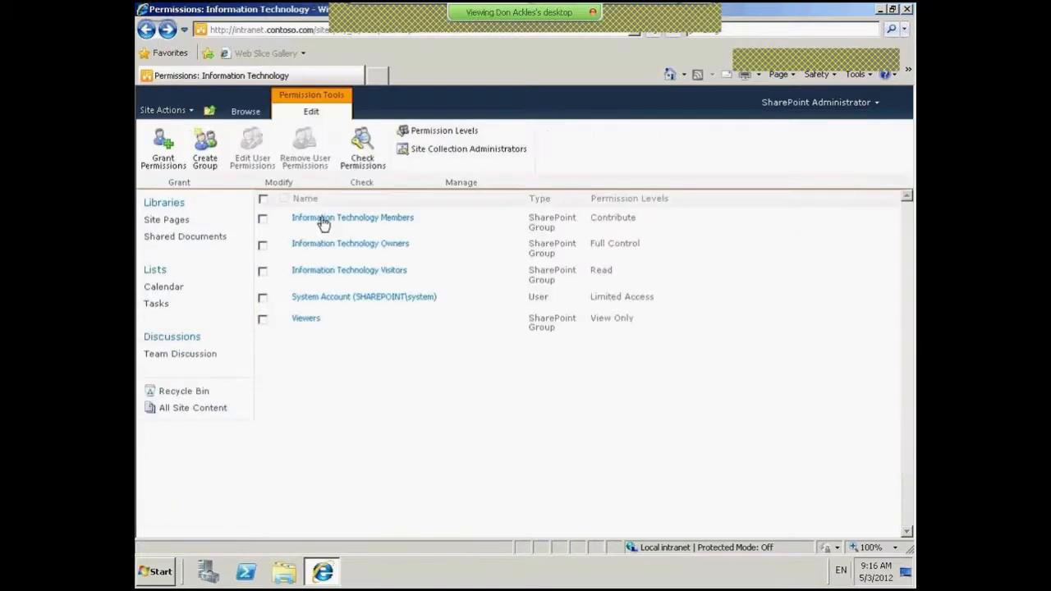
pyautogui.click(263, 245)
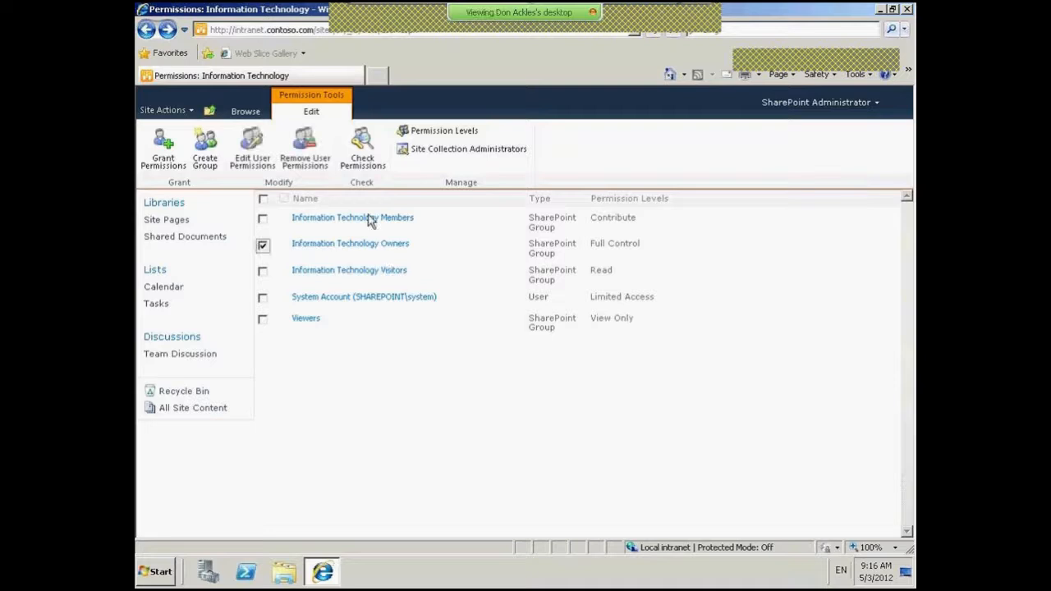
pyautogui.click(466, 141)
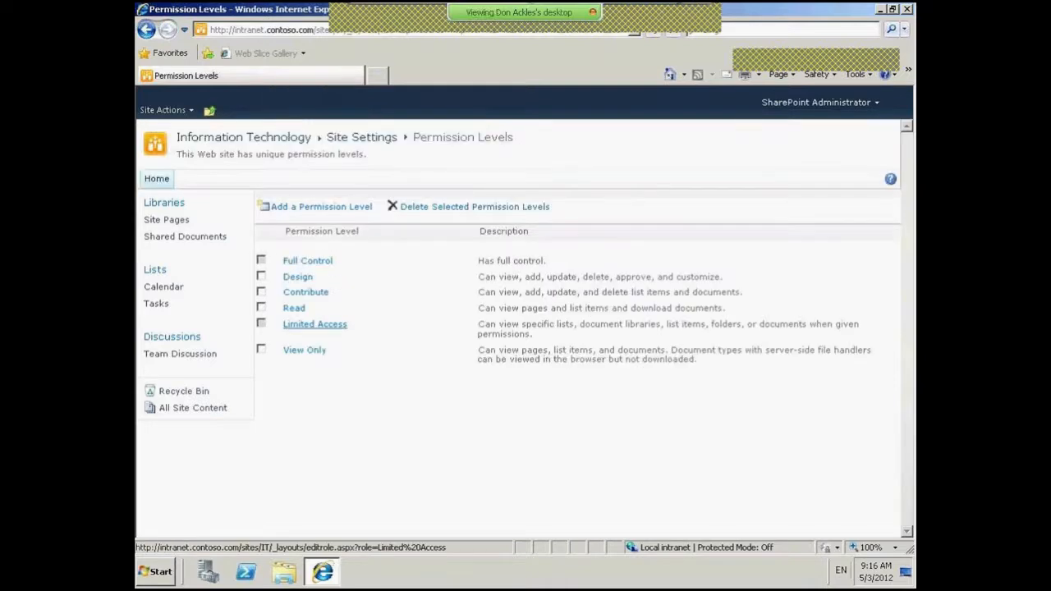
# - Review every Full Control permission, then navigate up to the Information Technology Permissions page
pyautogui.click(299, 263)
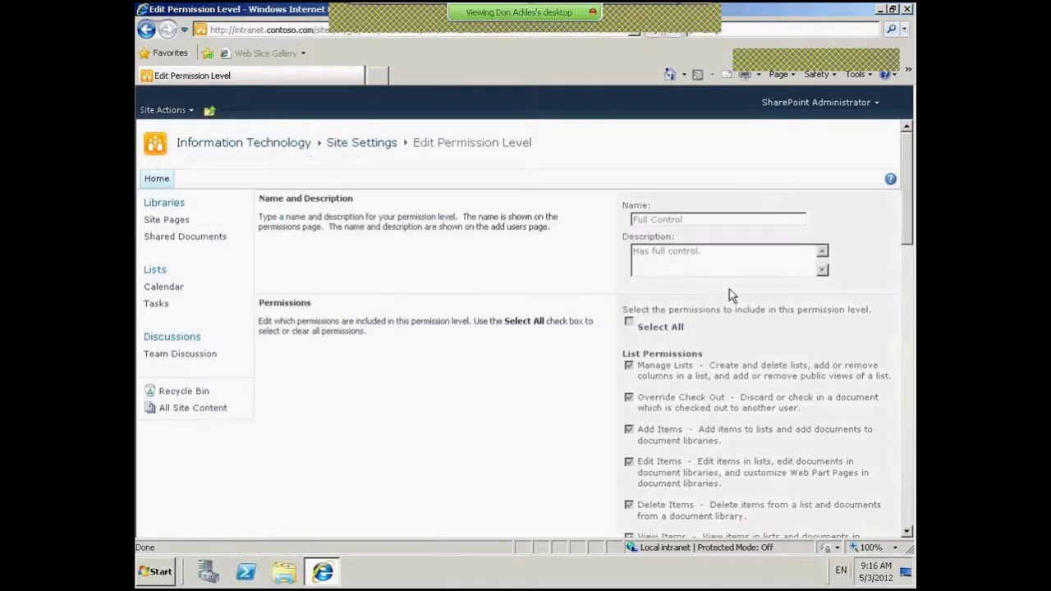
pyautogui.scroll(-3, 910, 189)
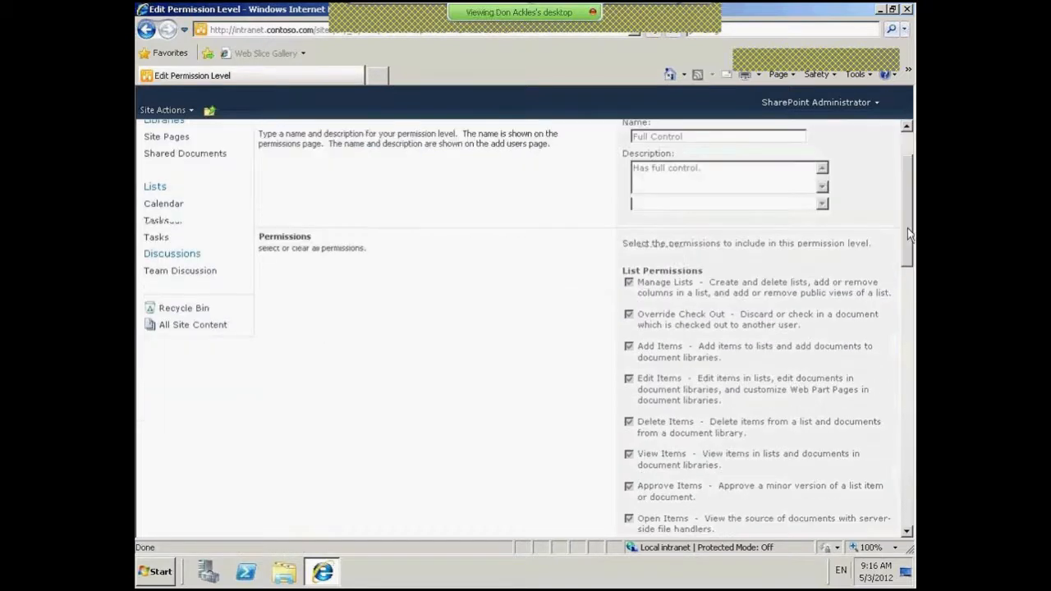
pyautogui.scroll(-10, 907, 355)
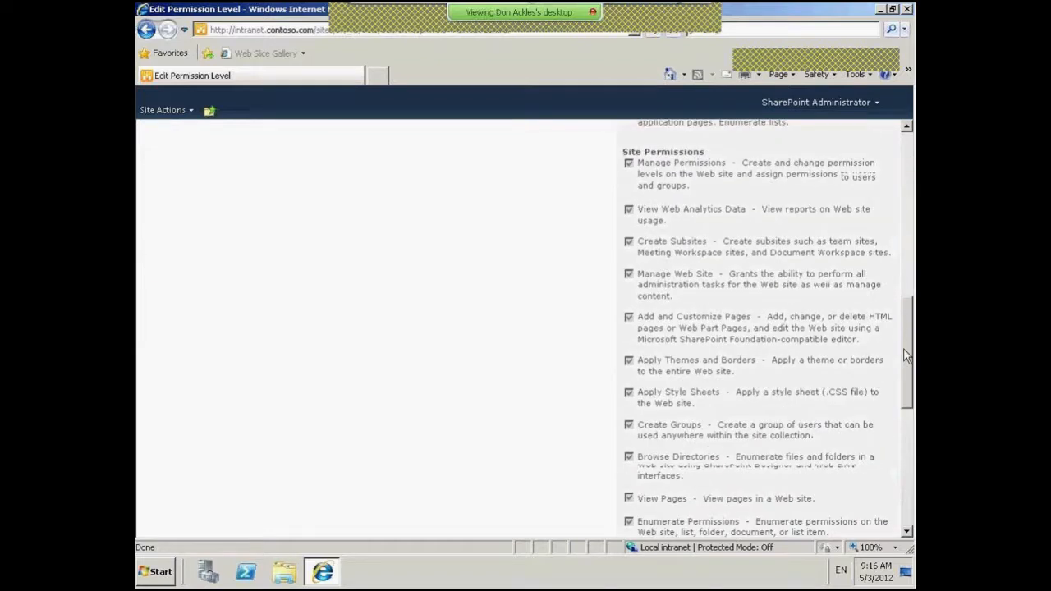
pyautogui.moveTo(907, 355); pyautogui.dragTo(912, 435)
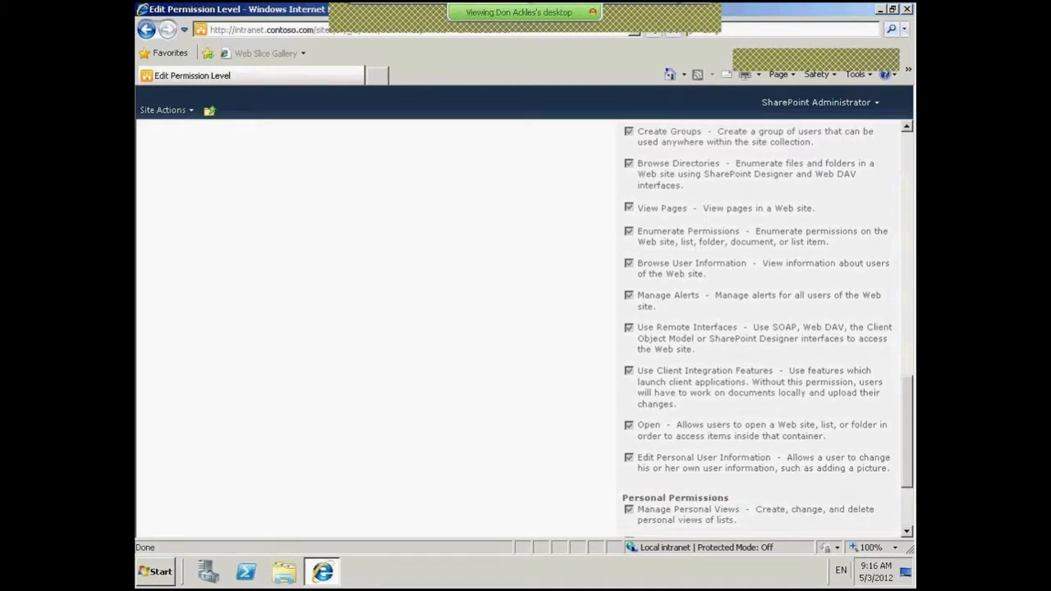
pyautogui.moveTo(911, 433); pyautogui.dragTo(910, 189)
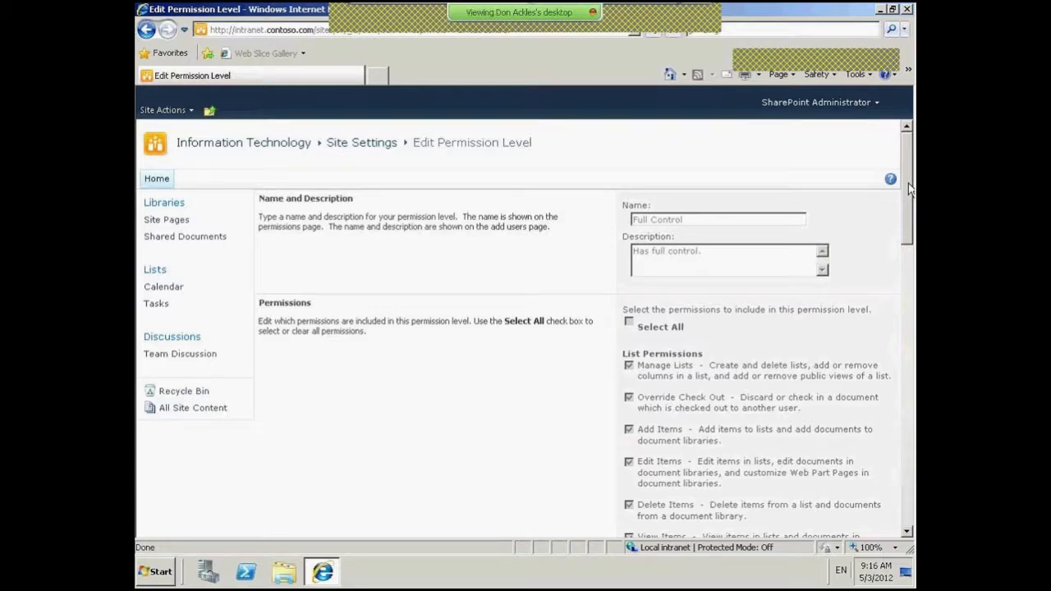
pyautogui.click(210, 111)
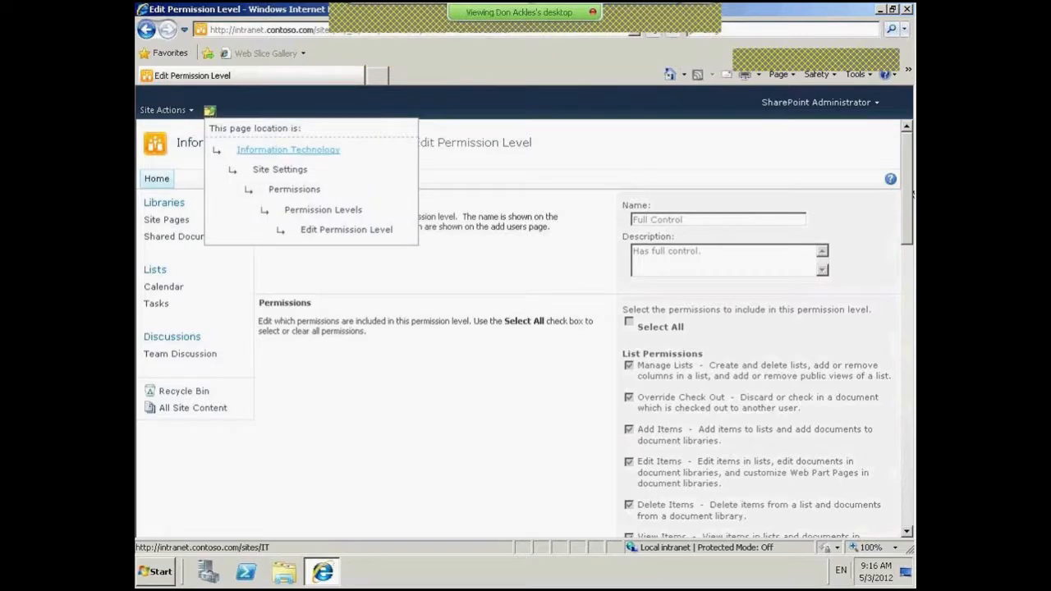
pyautogui.click(297, 189)
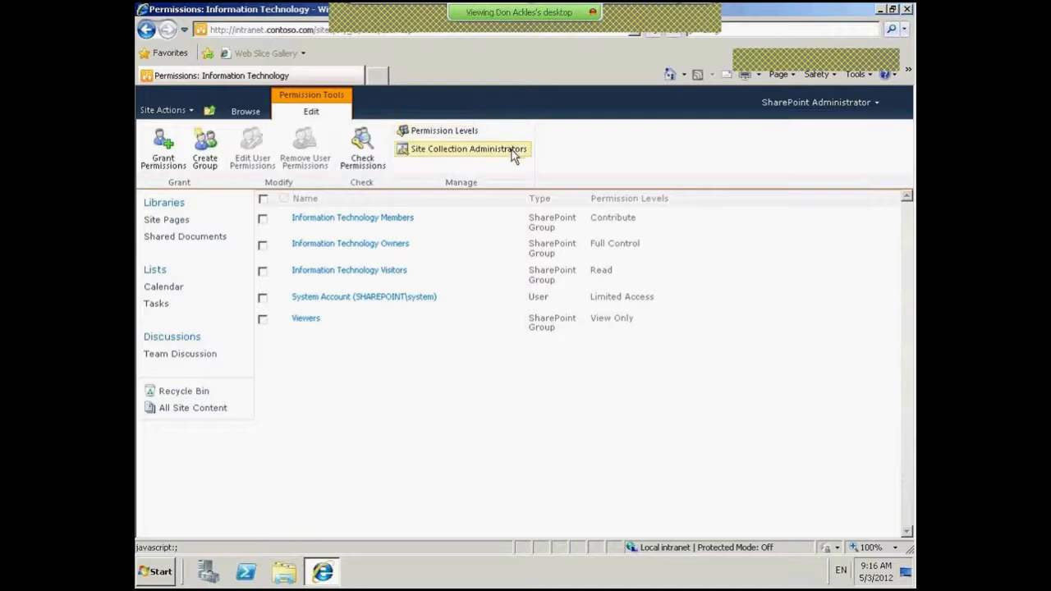
# - Start a new site group named 'Custom Security Group' and scroll through its form
pyautogui.click(204, 148)
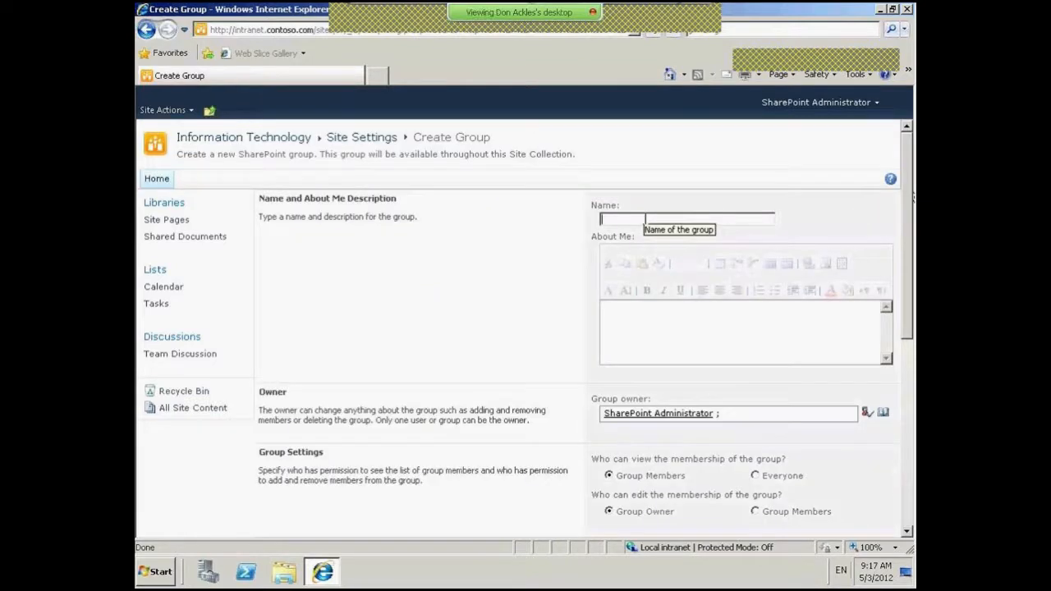
pyautogui.write('Custom Security')
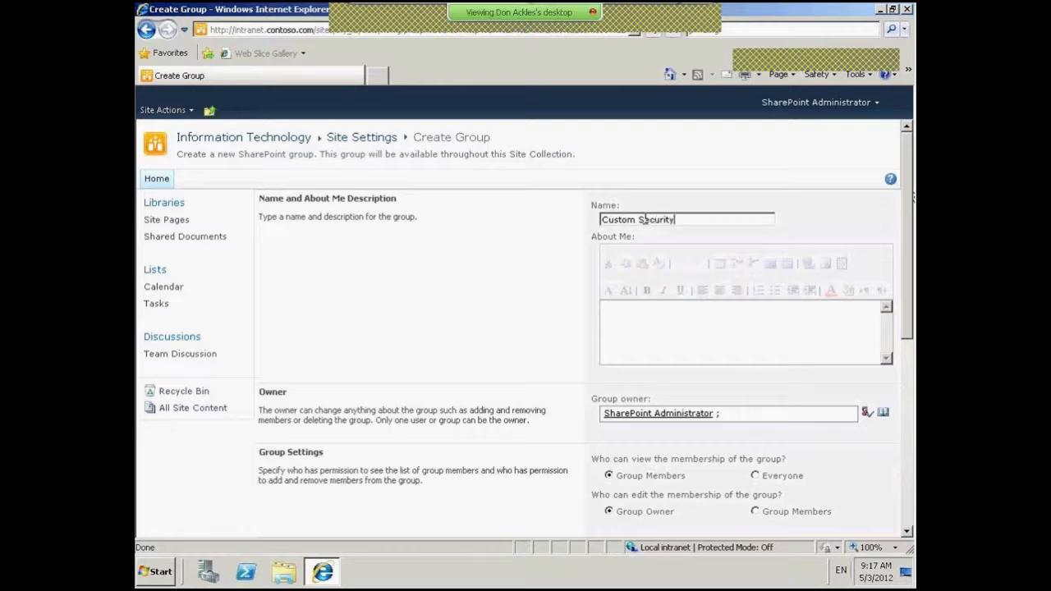
pyautogui.write(' Group')
pyautogui.moveTo(909, 276); pyautogui.dragTo(911, 353)
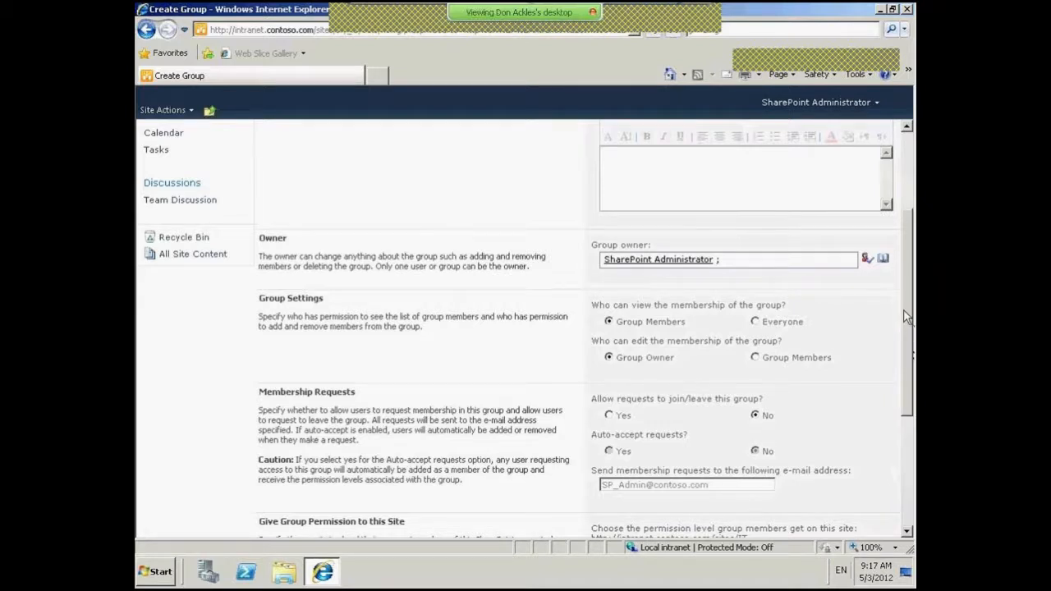
pyautogui.scroll(-1, 906, 322)
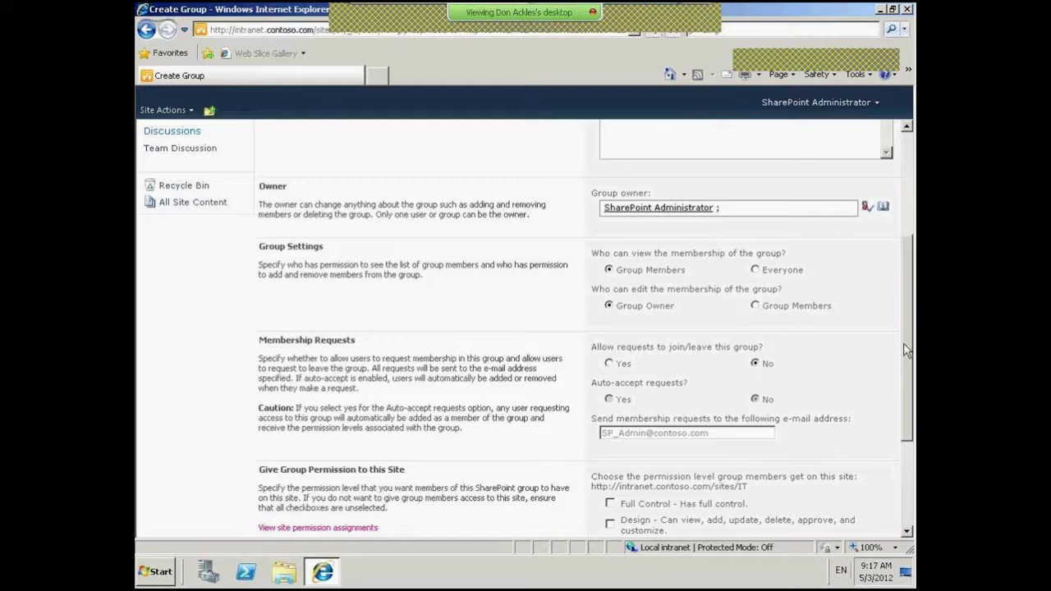
pyautogui.scroll(-1, 906, 349)
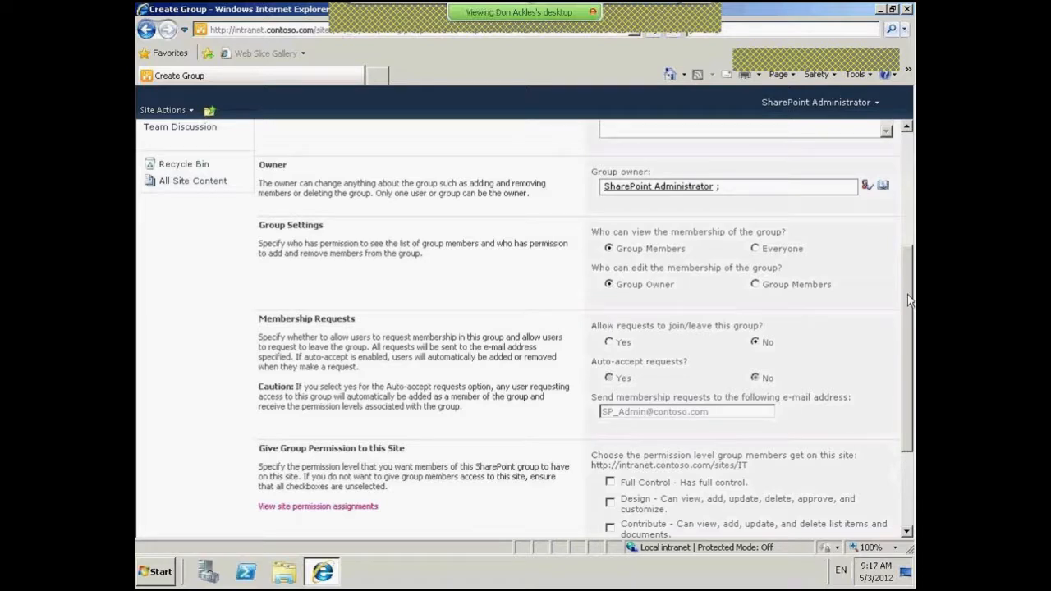
# - Allow requests to join or leave the group
pyautogui.moveTo(909, 301); pyautogui.dragTo(907, 321)
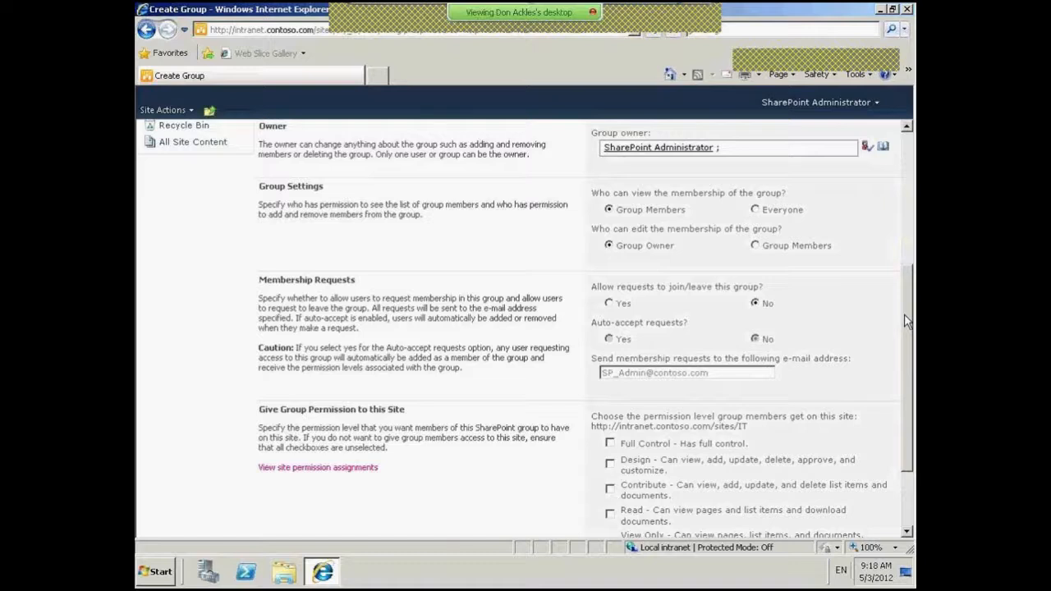
pyautogui.moveTo(908, 321); pyautogui.dragTo(908, 358)
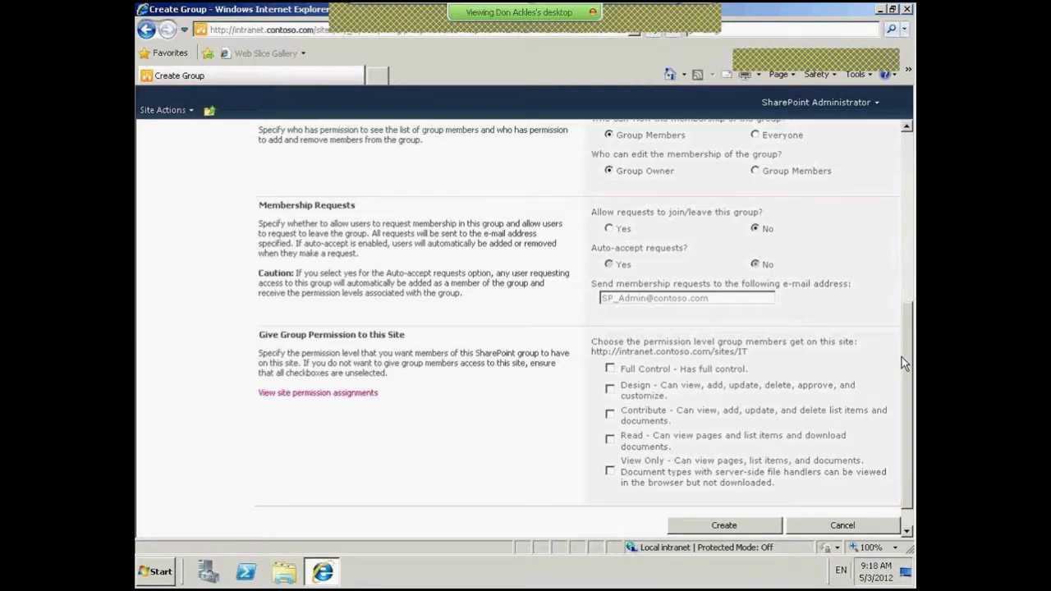
pyautogui.moveTo(904, 363); pyautogui.dragTo(910, 322)
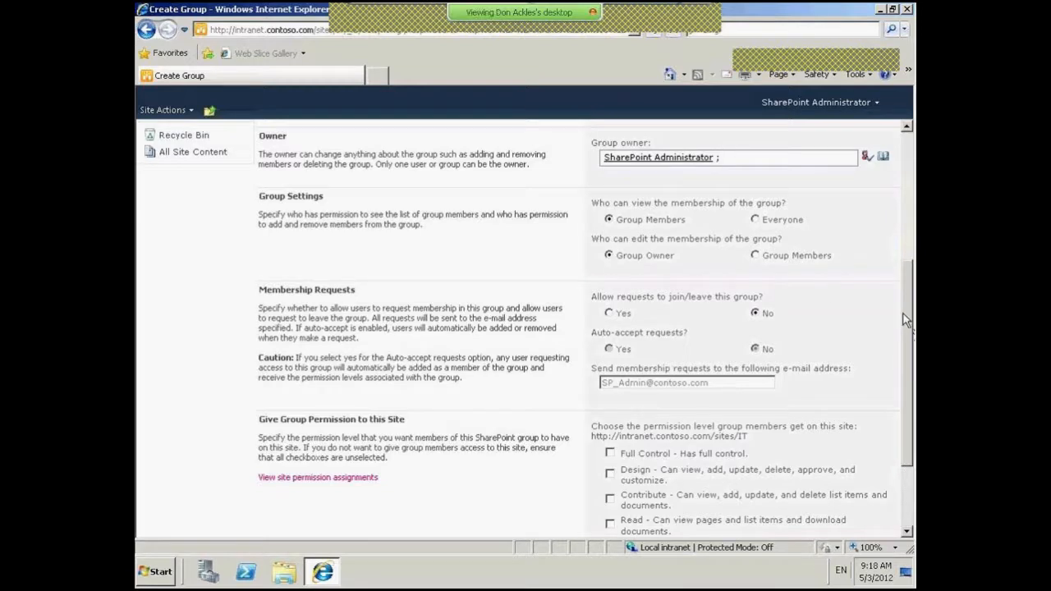
pyautogui.moveTo(912, 320); pyautogui.dragTo(912, 322)
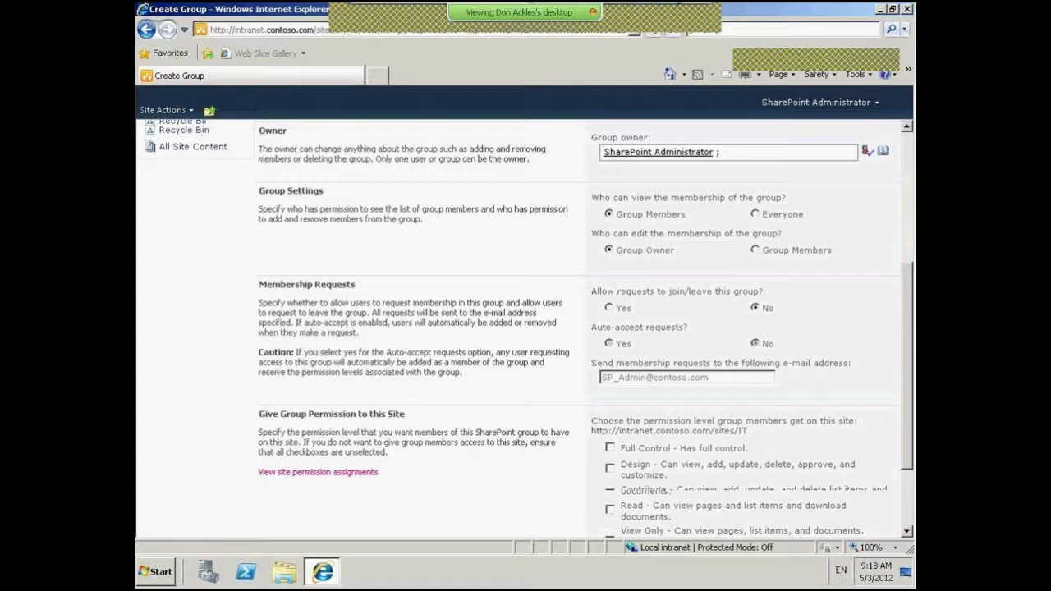
pyautogui.moveTo(907, 368); pyautogui.dragTo(907, 409)
pyautogui.click(608, 222)
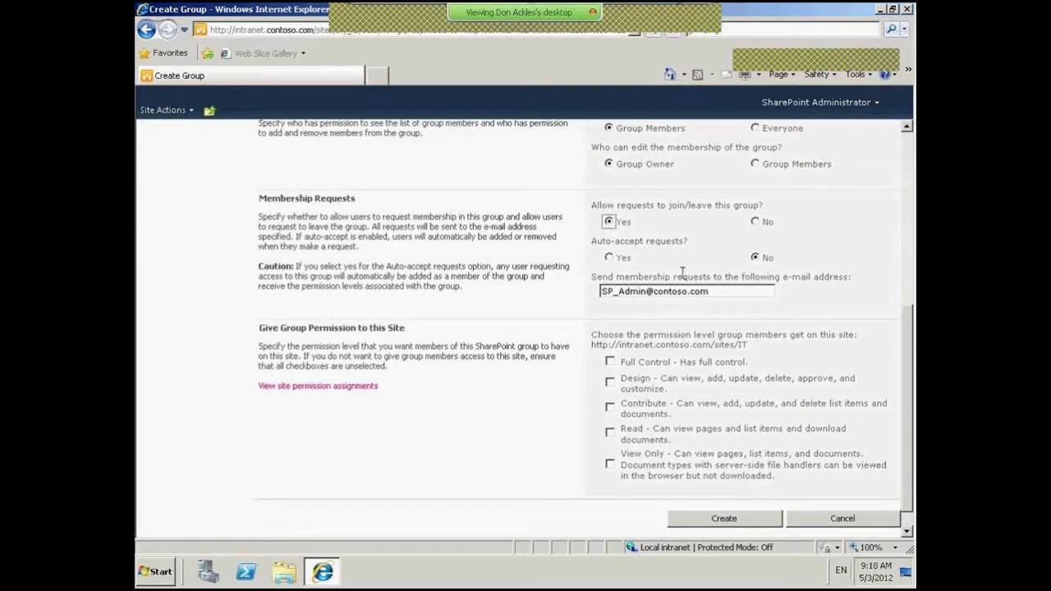
# - Leave auto-accept off and set join/leave requests back to No
pyautogui.click(608, 258)
pyautogui.click(755, 258)
pyautogui.moveTo(735, 292); pyautogui.dragTo(595, 293)
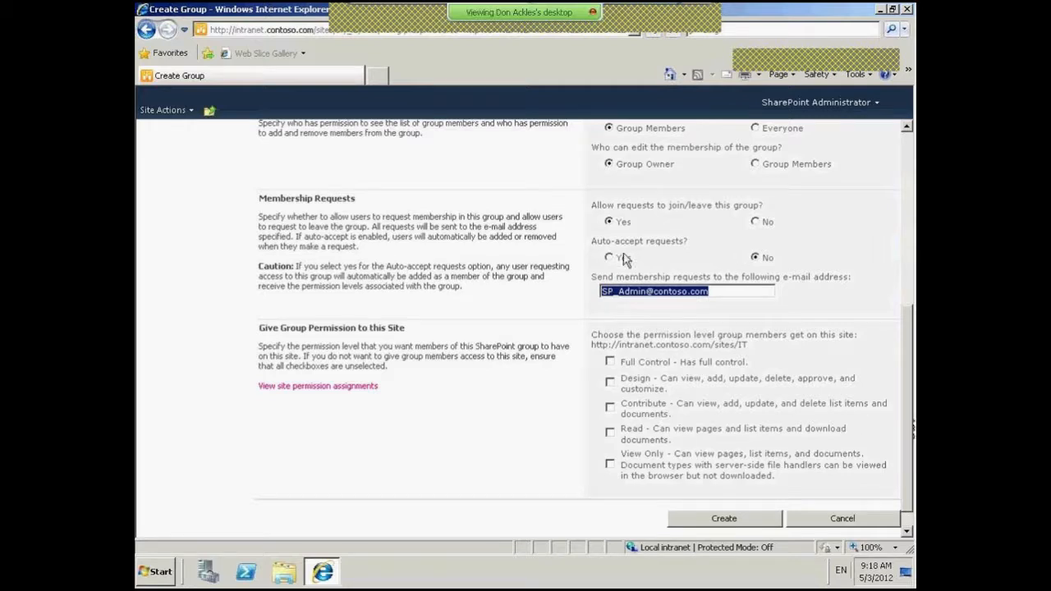
pyautogui.click(754, 222)
pyautogui.scroll(-1, 909, 378)
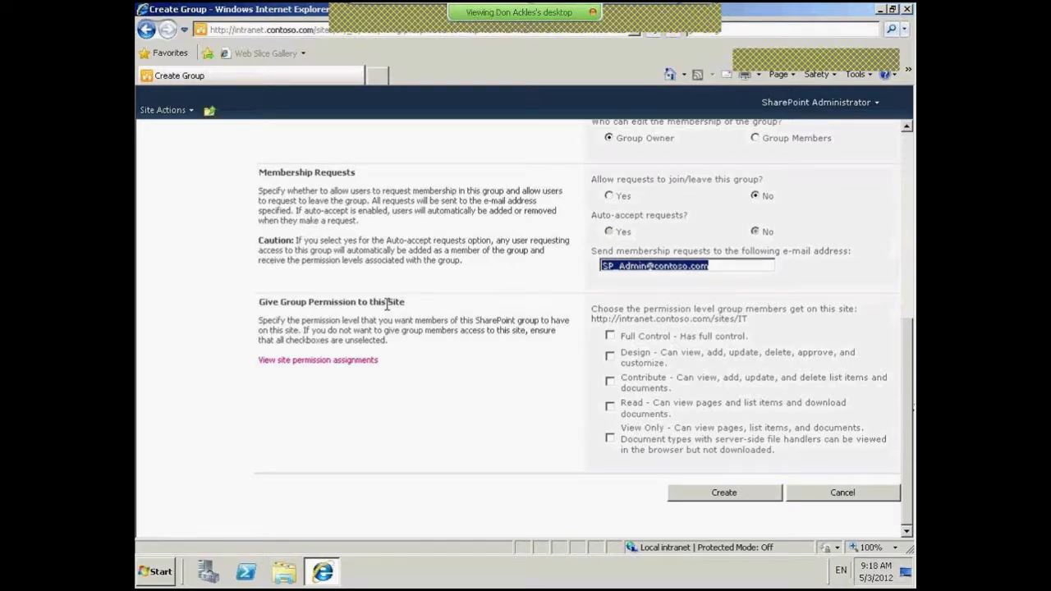
# - Grant the group Full Control and Read on the site and create it
pyautogui.click(611, 336)
pyautogui.click(609, 356)
pyautogui.click(610, 382)
pyautogui.click(610, 406)
pyautogui.click(610, 439)
pyautogui.click(609, 357)
pyautogui.click(611, 382)
pyautogui.click(610, 407)
pyautogui.click(611, 439)
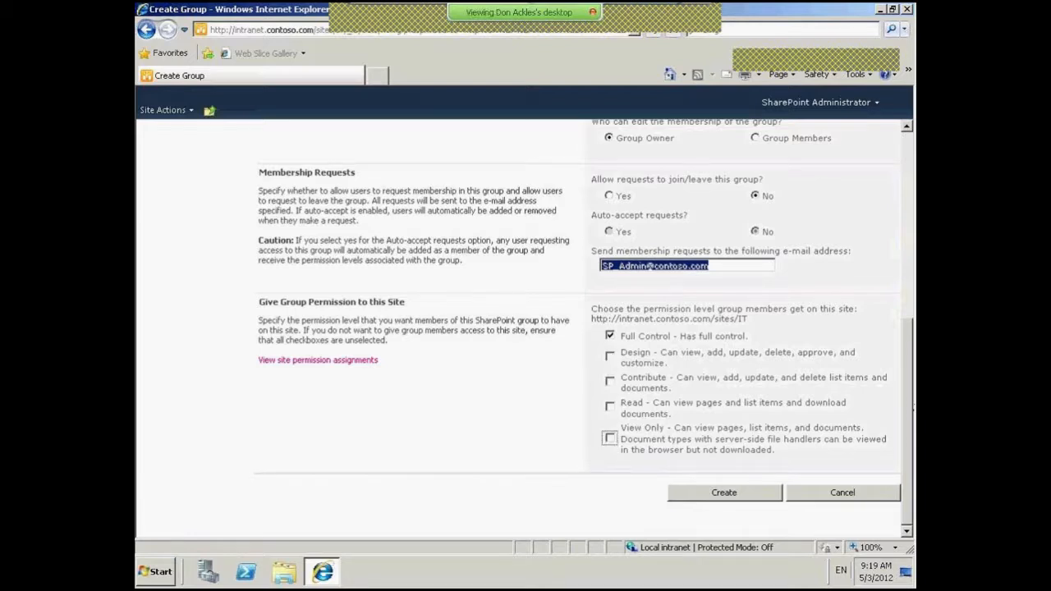
pyautogui.click(609, 407)
pyautogui.click(727, 495)
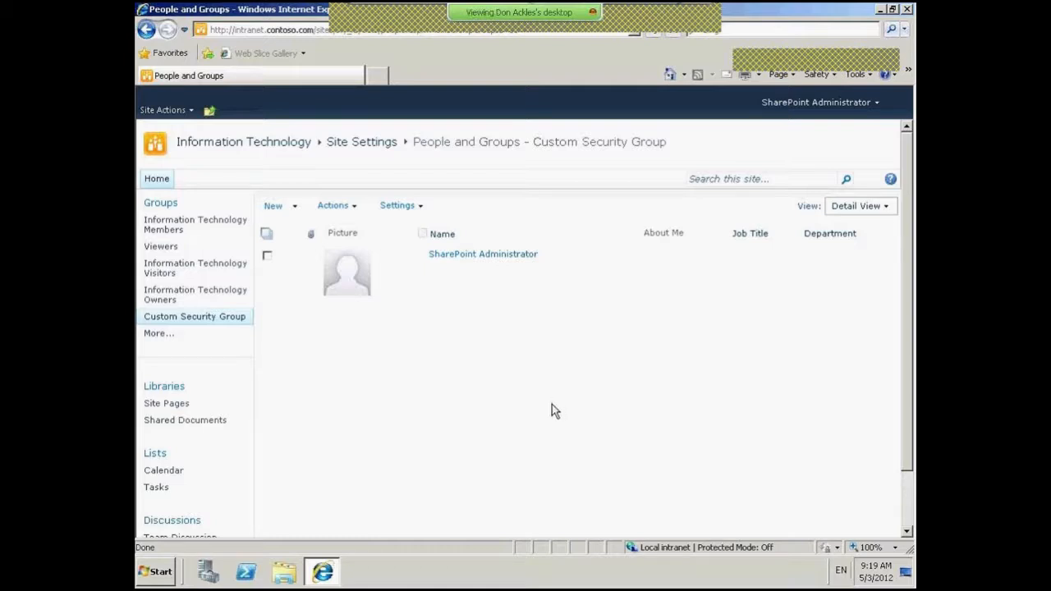
# - Back on Information Technology permissions, select Custom Security Group and begin adding a permission level
pyautogui.click(210, 113)
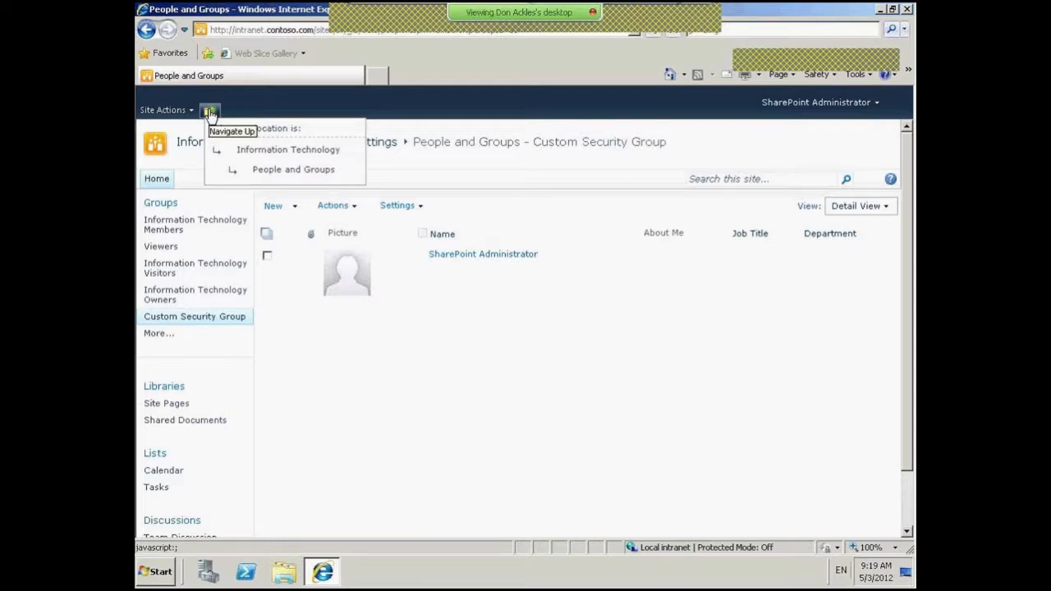
pyautogui.click(276, 150)
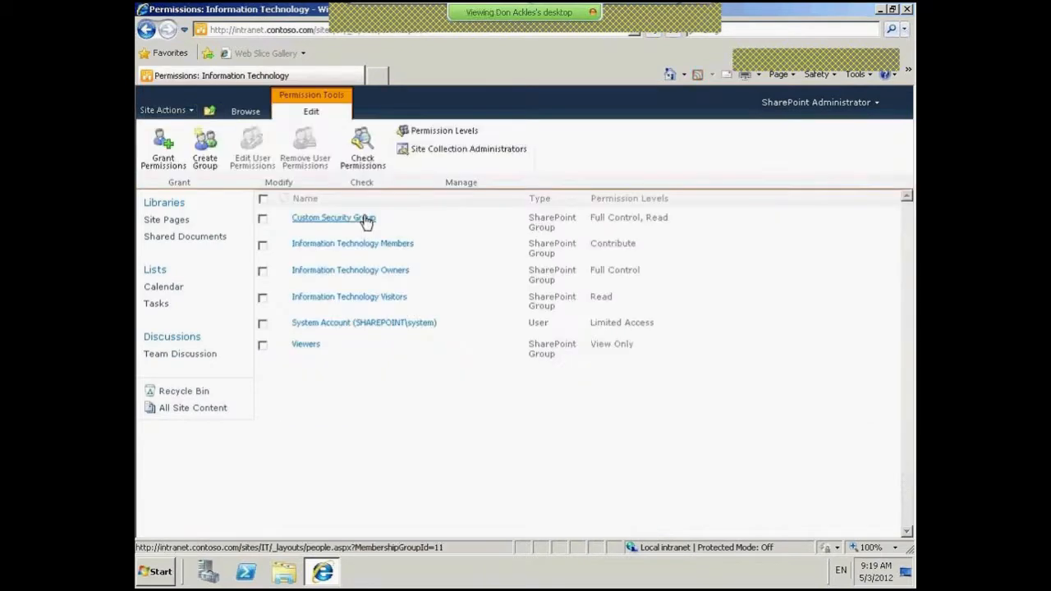
pyautogui.click(263, 219)
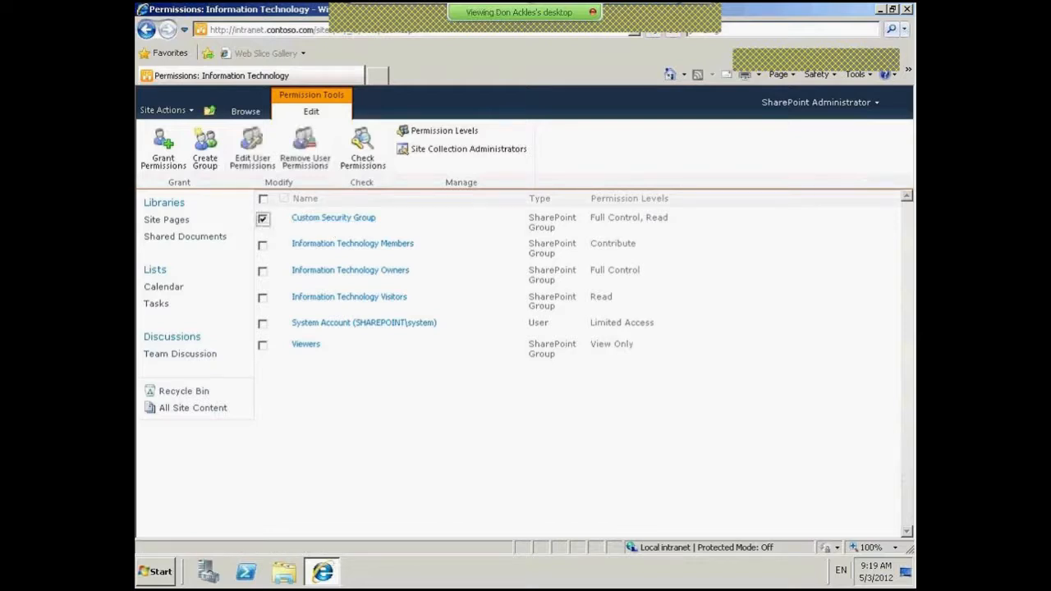
pyautogui.click(436, 133)
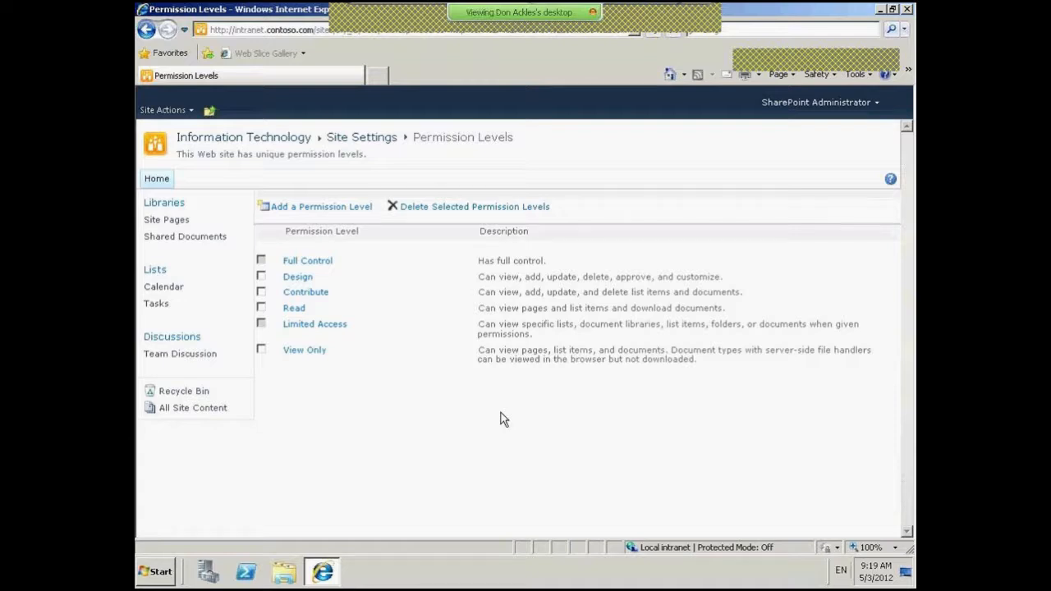
pyautogui.click(330, 207)
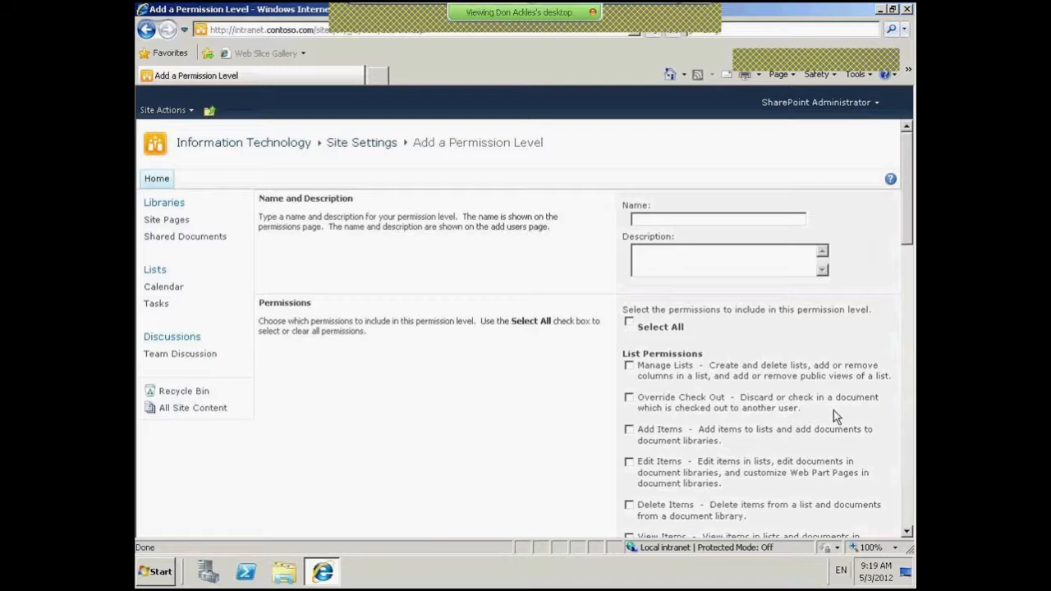
# - Name the new permission level 'Custom Permissions'
pyautogui.click(721, 218)
pyautogui.write('Custom Permissions')
pyautogui.press('Tab')
pyautogui.moveTo(907, 187); pyautogui.dragTo(910, 207)
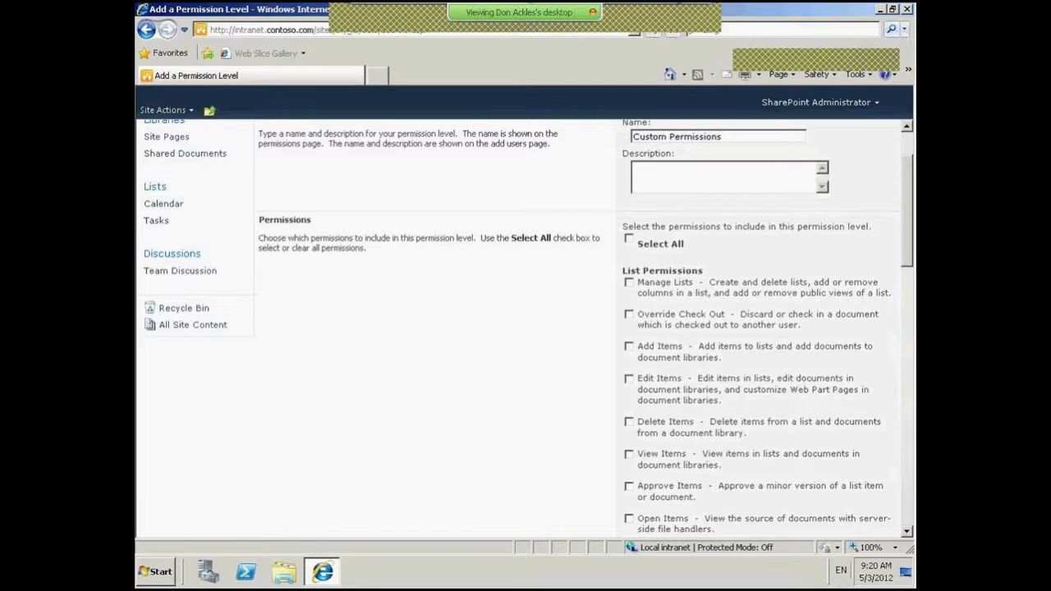
pyautogui.moveTo(910, 207); pyautogui.dragTo(910, 213)
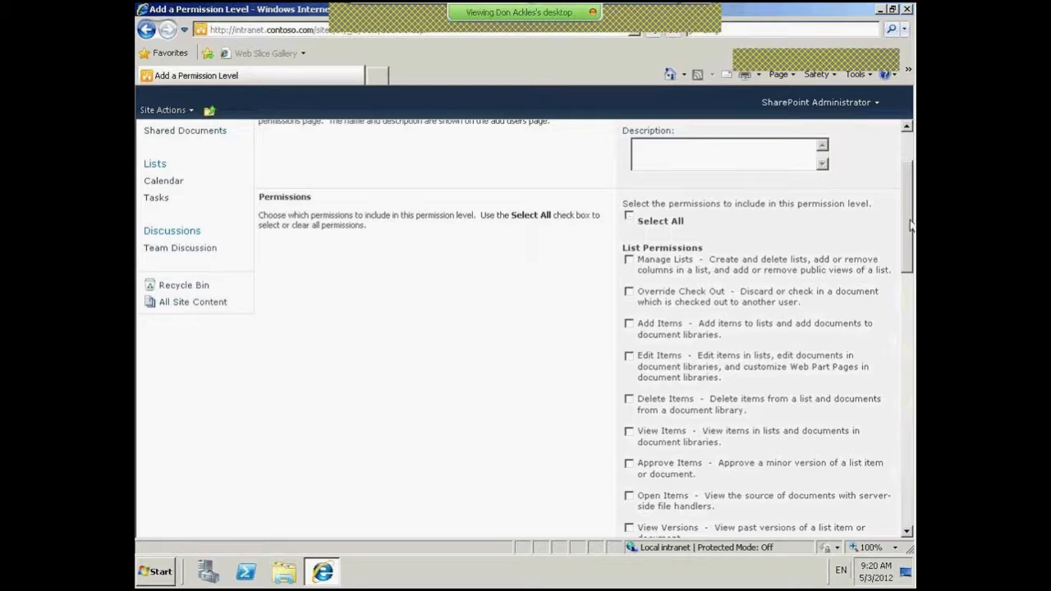
pyautogui.moveTo(904, 220); pyautogui.dragTo(909, 252)
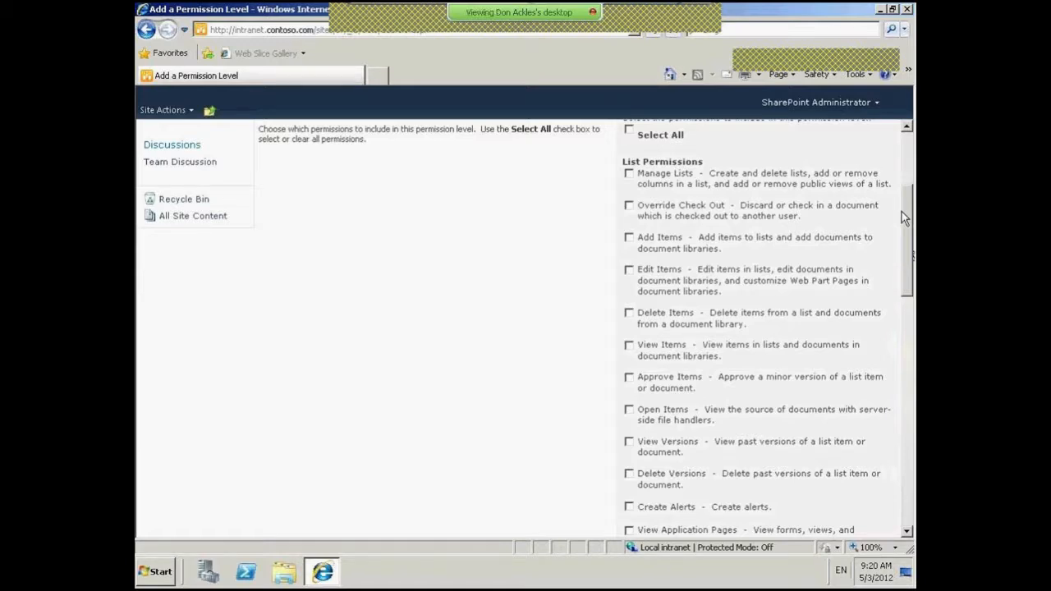
# - Include Override Check Out with View Items, View Pages and Open, then create the level
pyautogui.click(629, 206)
pyautogui.click(630, 346)
pyautogui.click(630, 207)
pyautogui.moveTo(908, 263)
pyautogui.mouseDown()
pyautogui.moveTo(909, 435)
pyautogui.moveTo(910, 239)
pyautogui.moveTo(900, 271)
pyautogui.mouseUp()
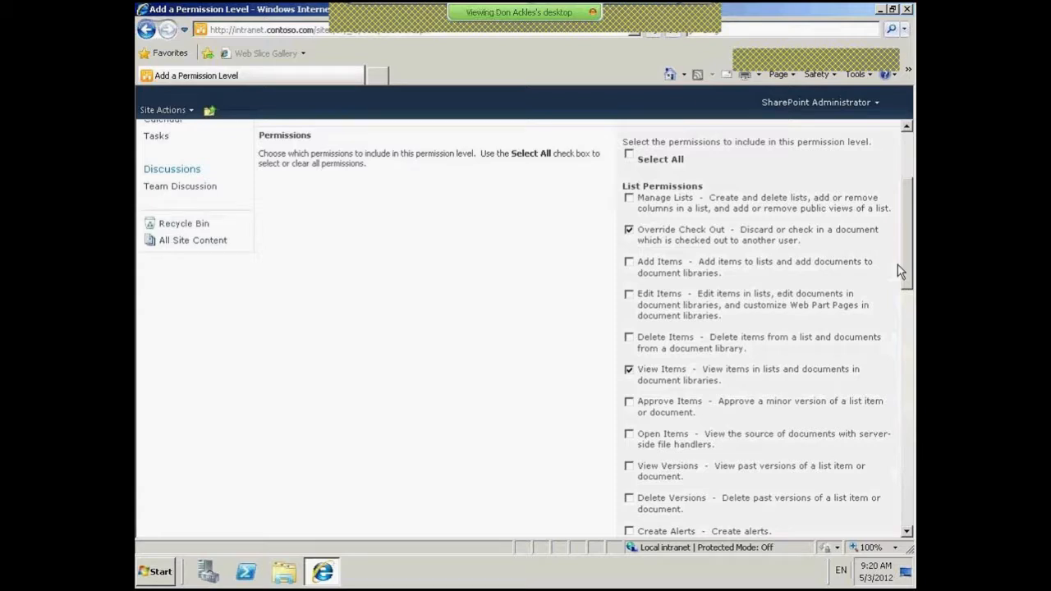
pyautogui.moveTo(898, 265); pyautogui.dragTo(906, 459)
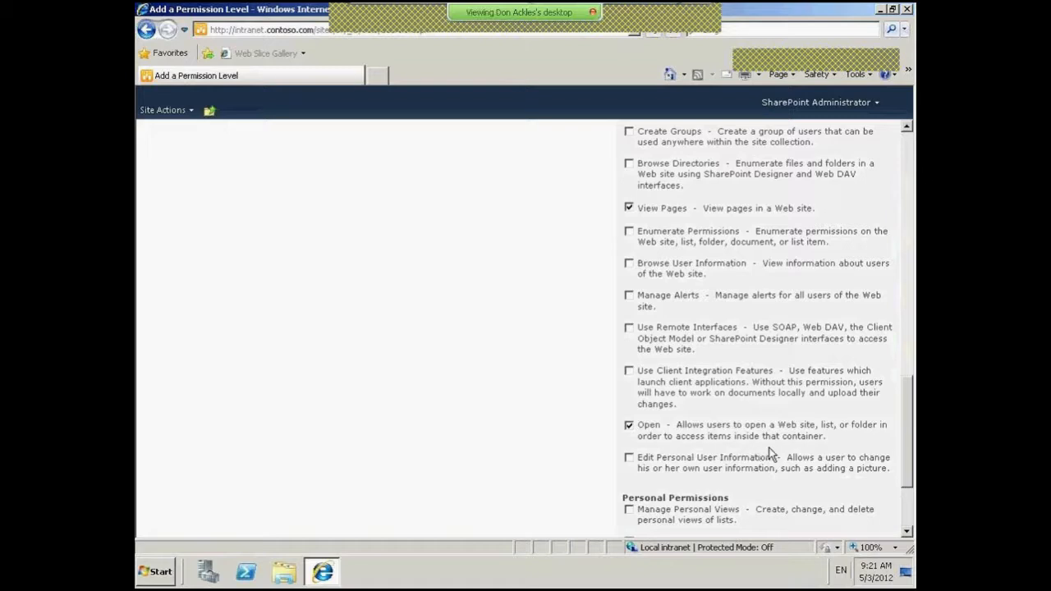
pyautogui.moveTo(906, 448)
pyautogui.mouseDown()
pyautogui.moveTo(903, 490)
pyautogui.moveTo(908, 451)
pyautogui.mouseUp()
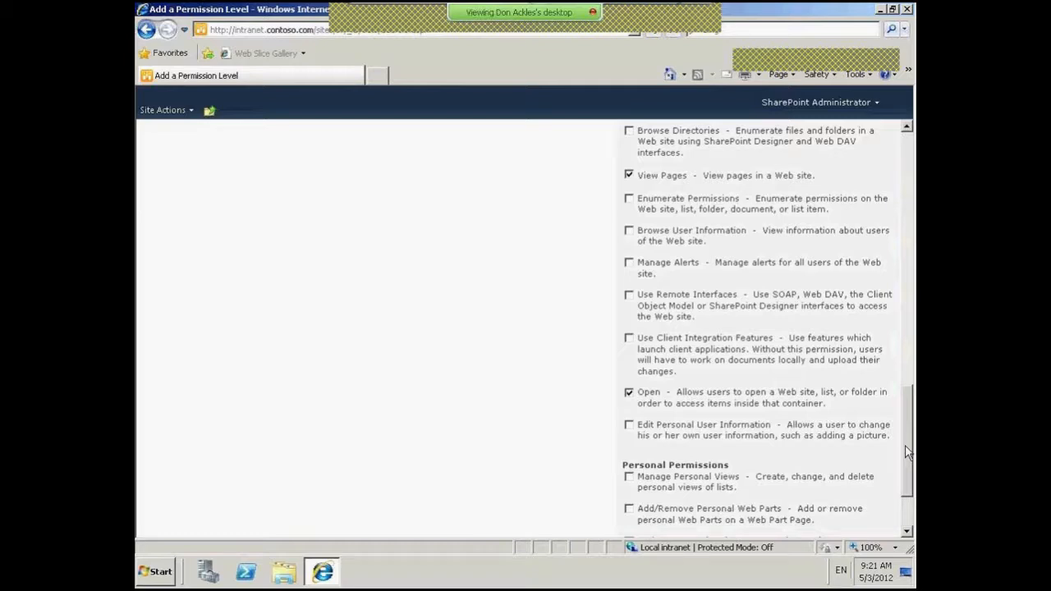
pyautogui.moveTo(906, 450); pyautogui.dragTo(907, 517)
pyautogui.click(728, 494)
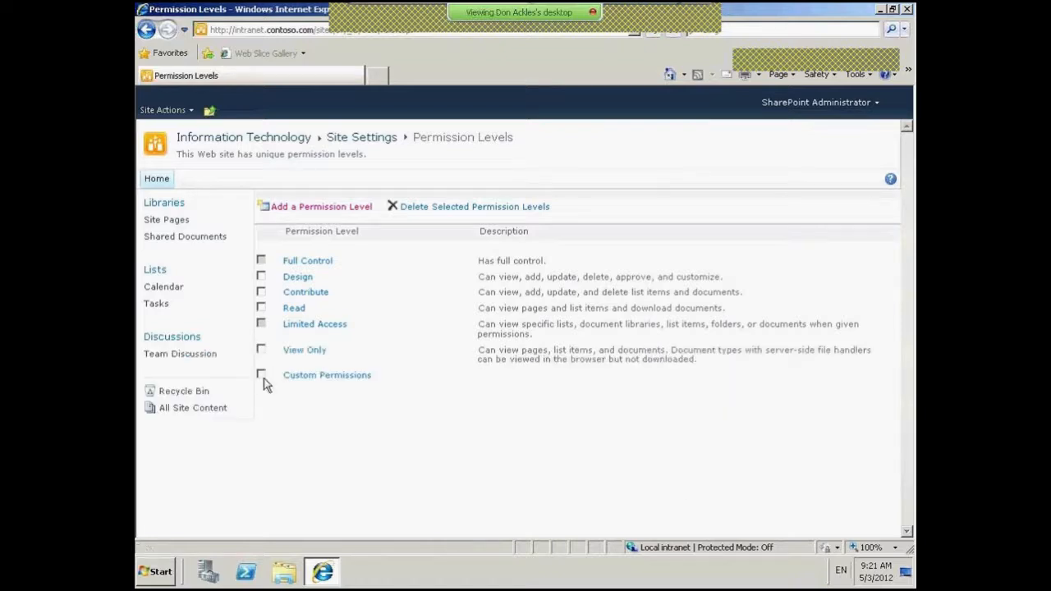
# - Go to Custom Security Group's page from site Permissions and view the group's permissions
pyautogui.click(261, 376)
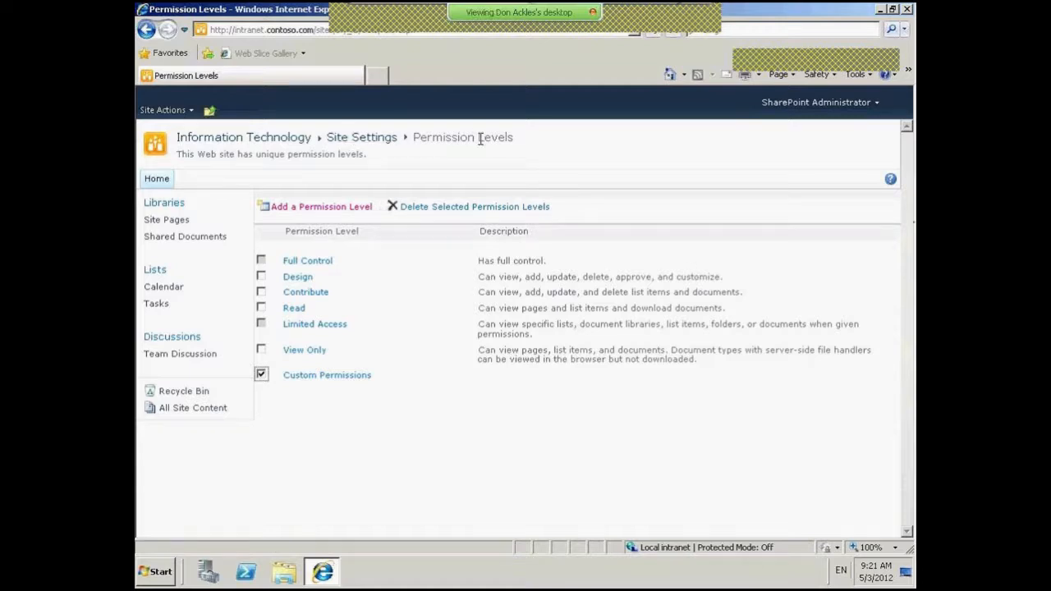
pyautogui.click(210, 115)
pyautogui.click(290, 191)
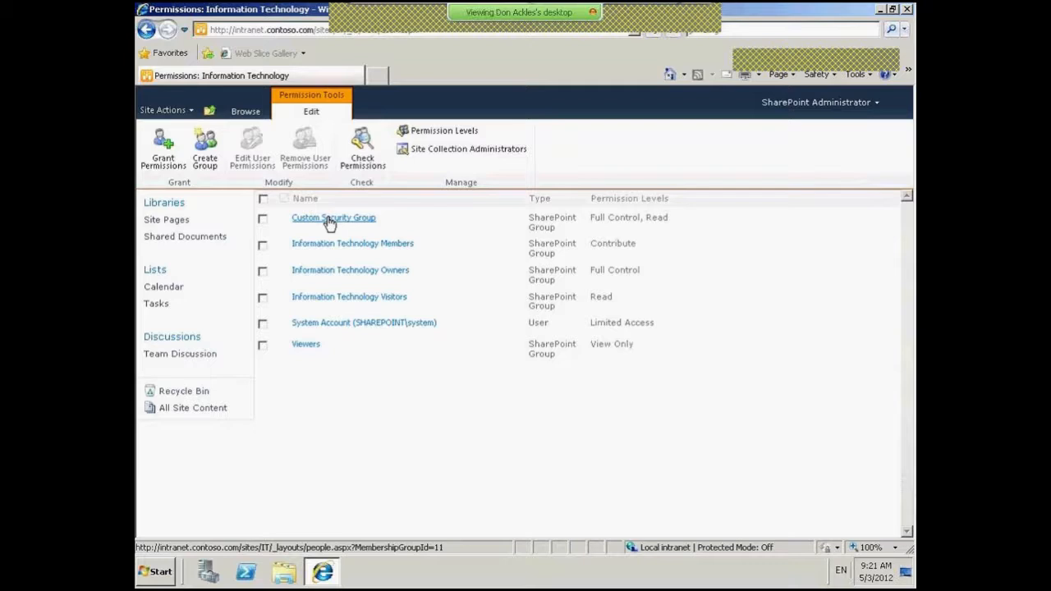
pyautogui.click(328, 218)
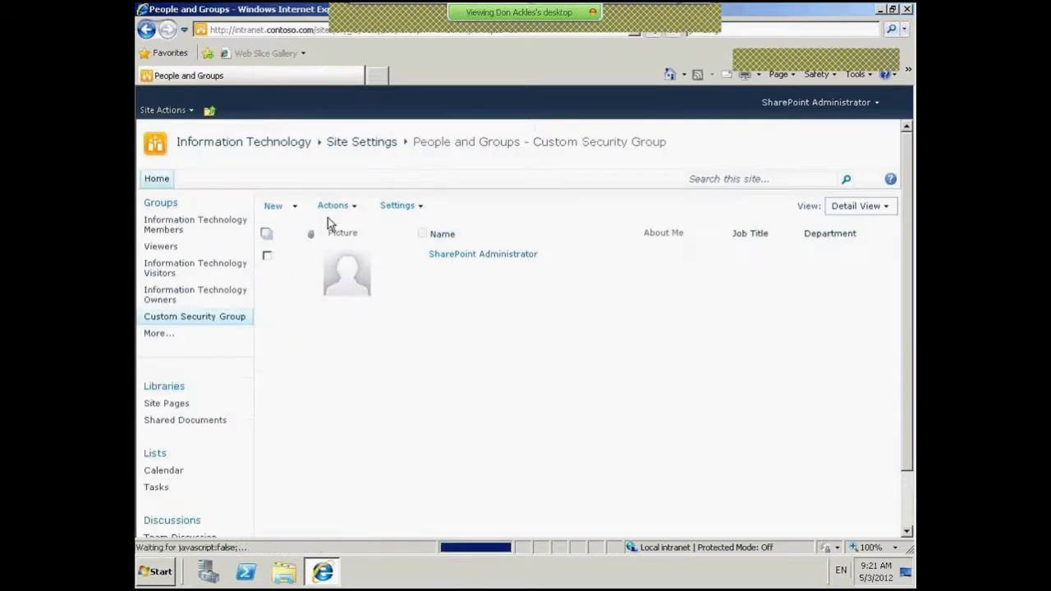
pyautogui.click(405, 207)
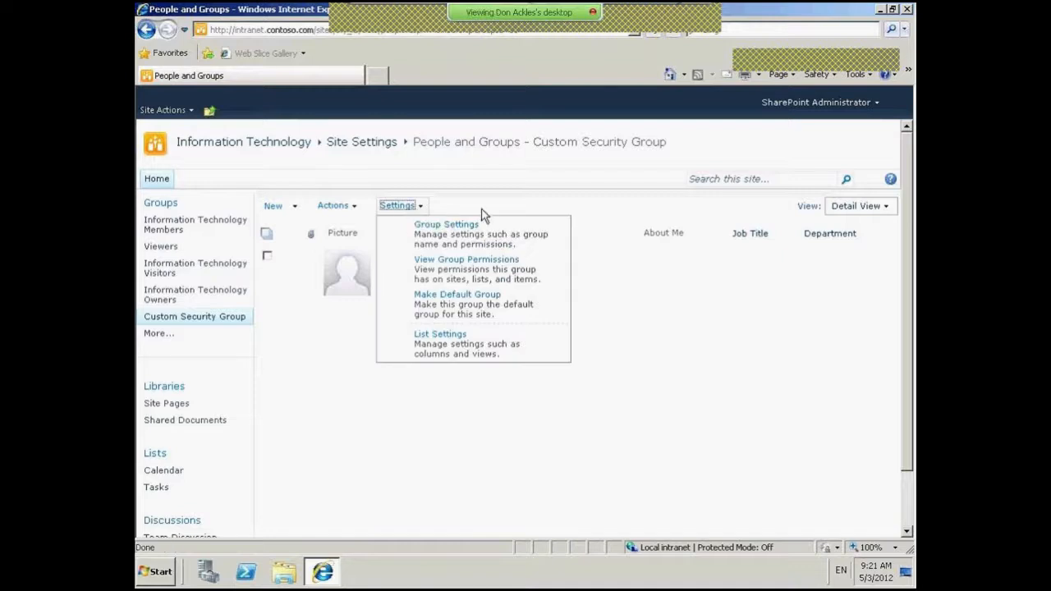
pyautogui.click(489, 276)
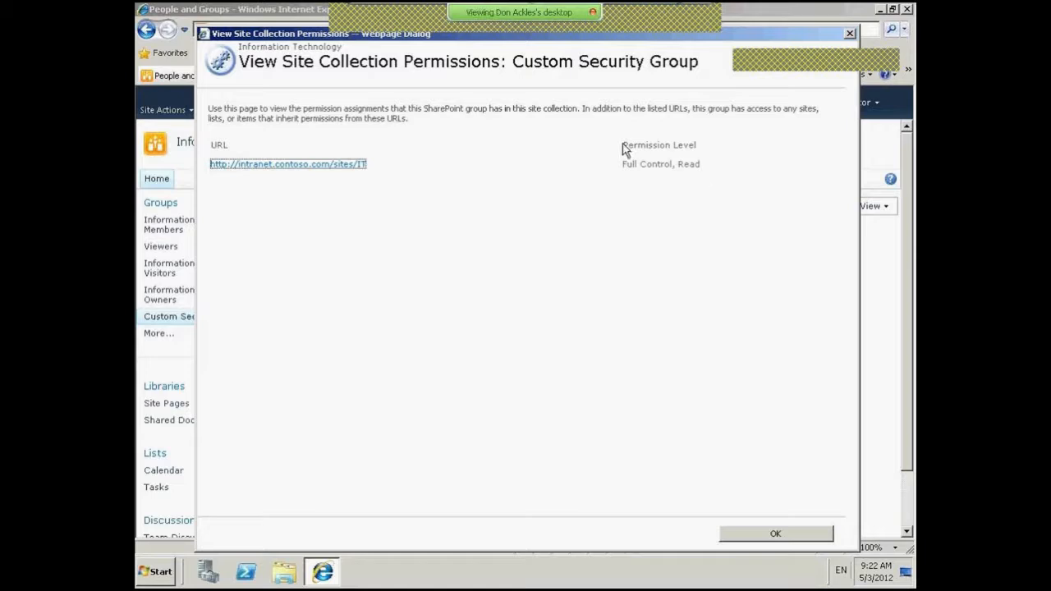
# - Close the Full Control and Read summary, look over the group's menus, and begin a new group
pyautogui.click(787, 539)
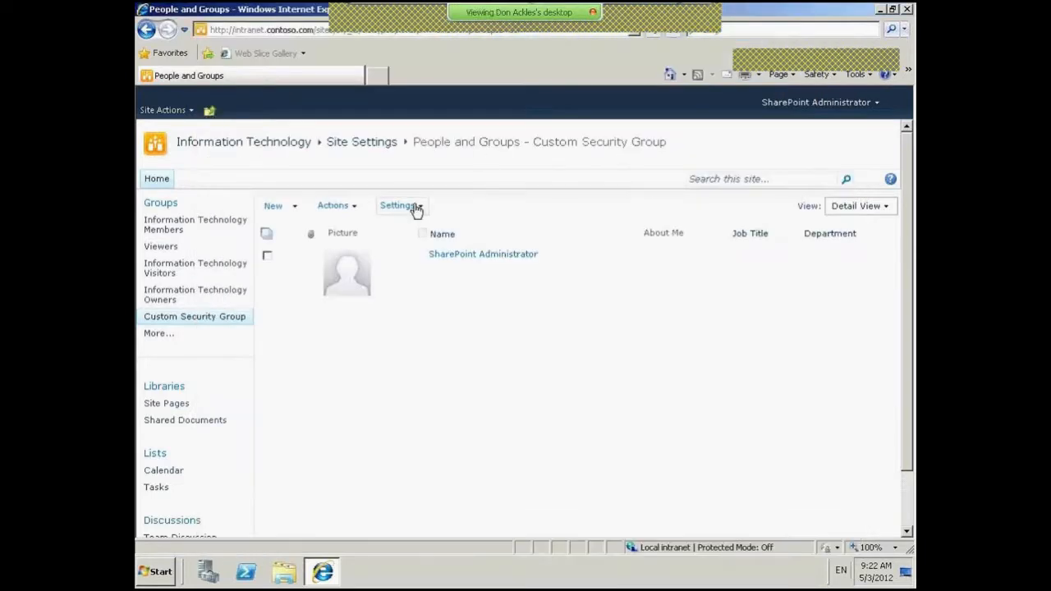
pyautogui.click(417, 206)
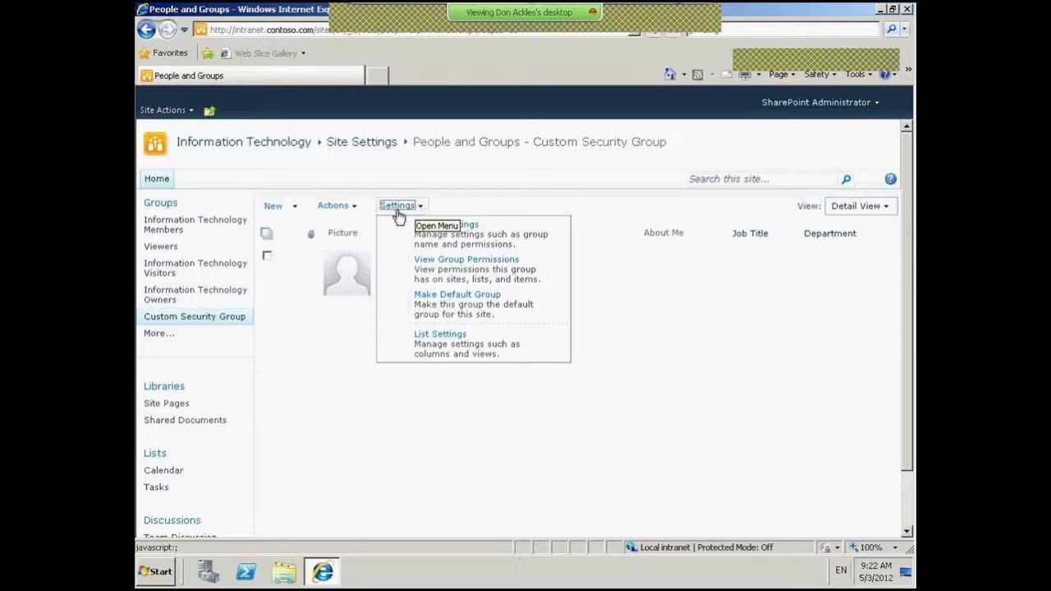
pyautogui.click(348, 208)
pyautogui.click(492, 399)
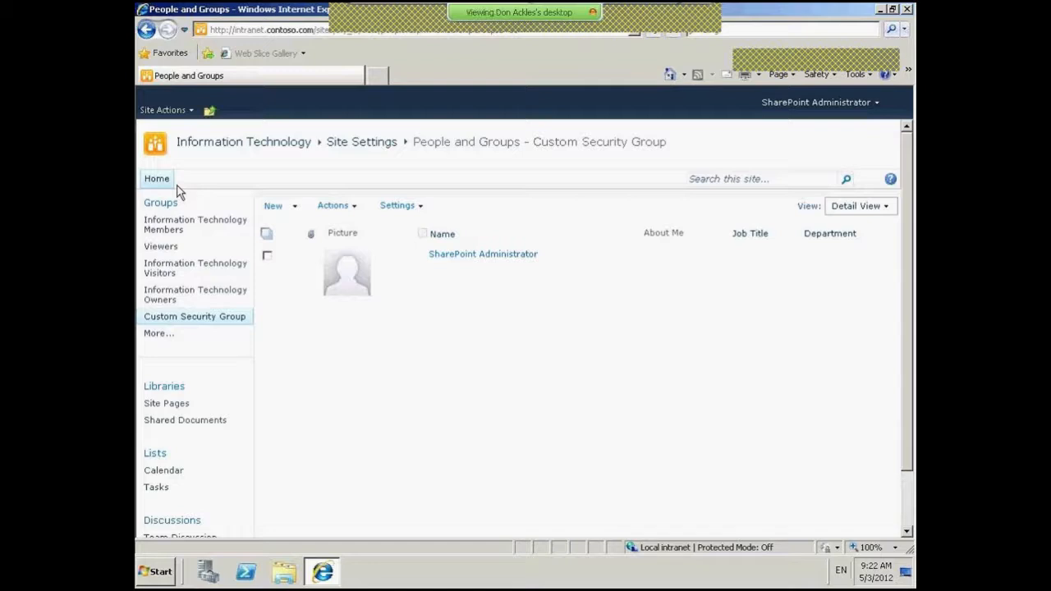
pyautogui.click(206, 152)
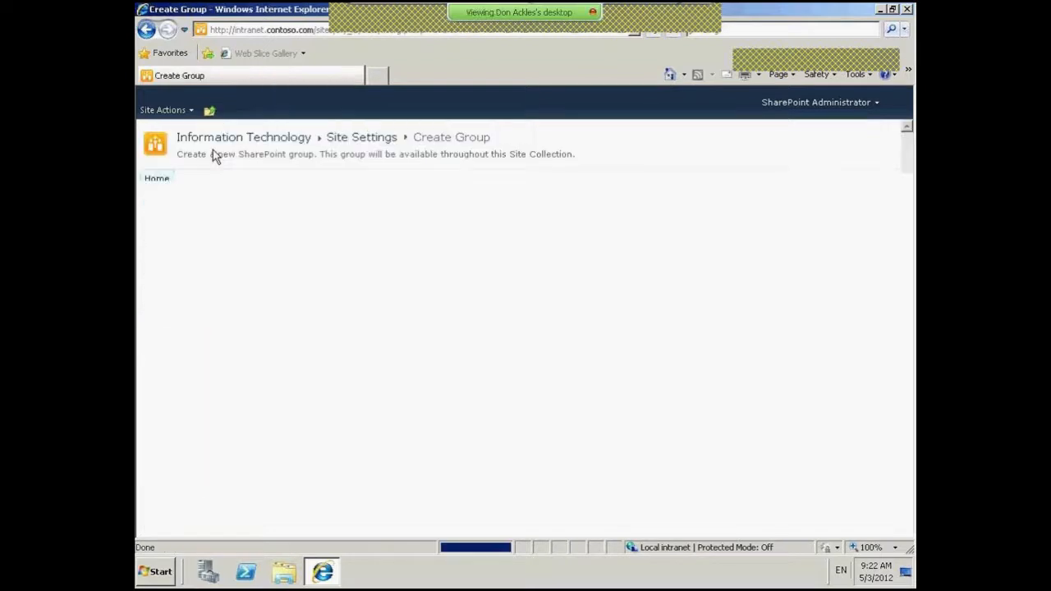
# - Create 'Another Group' with the Custom Permissions level on the Information Technology site
pyautogui.write('Another')
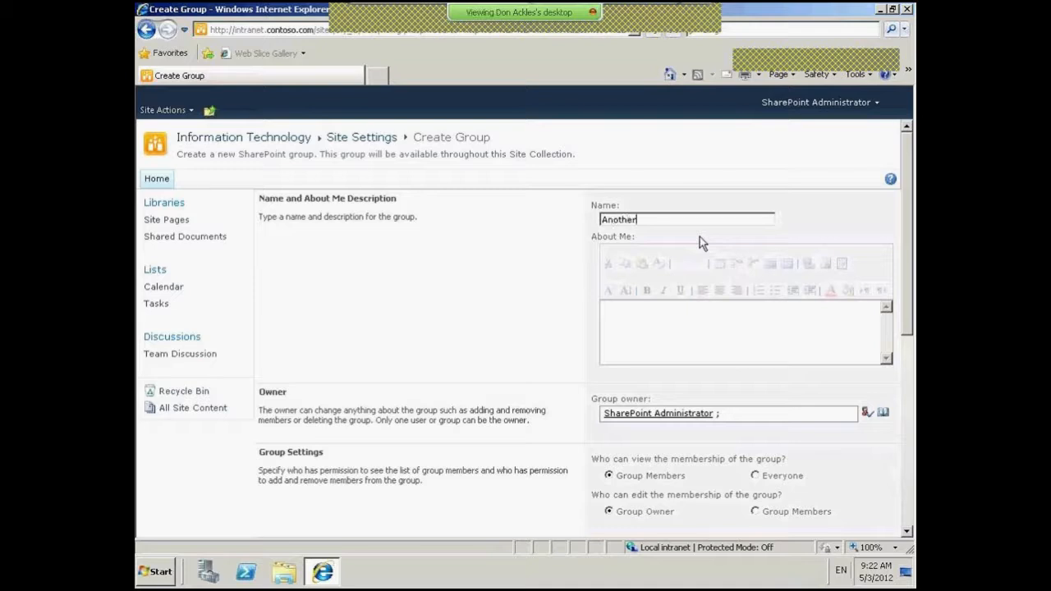
pyautogui.write(' Group')
pyautogui.scroll(-5, 908, 257)
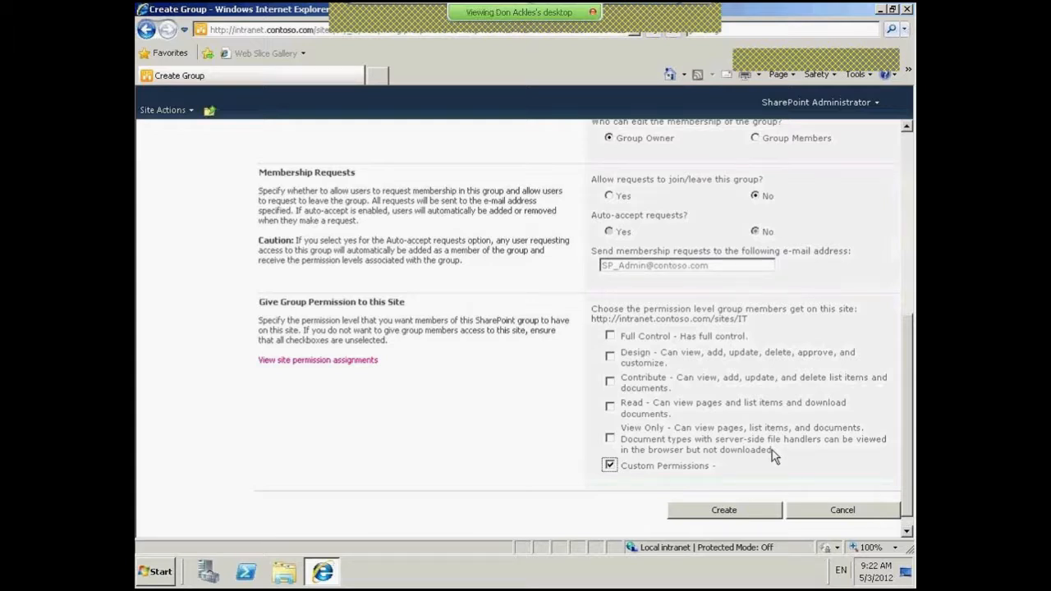
pyautogui.click(764, 510)
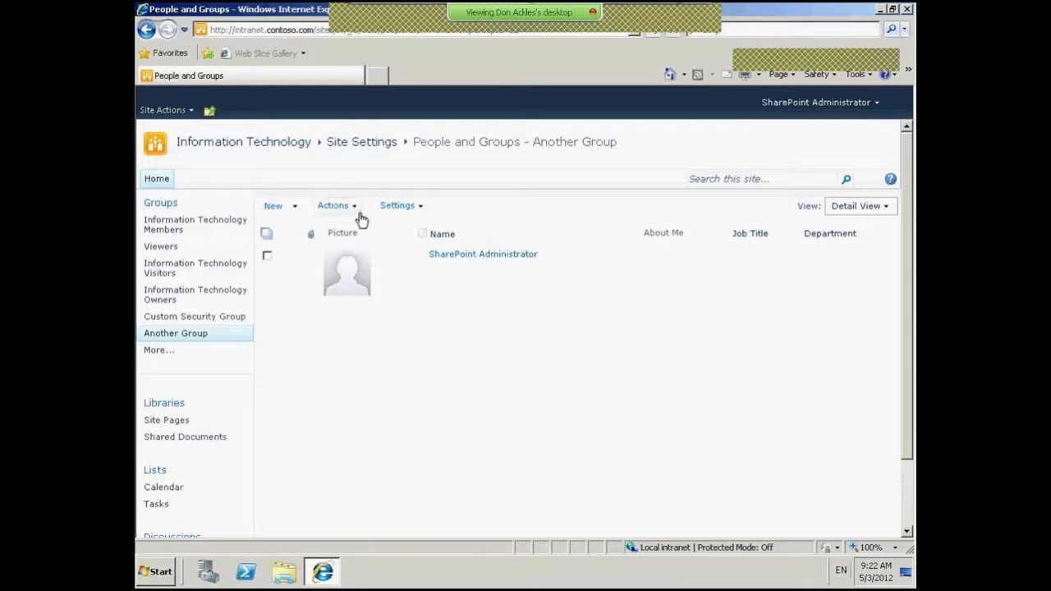
# - Go to the Information Technology site's permissions page, now listing Another Group with Custom Permissions
pyautogui.click(211, 110)
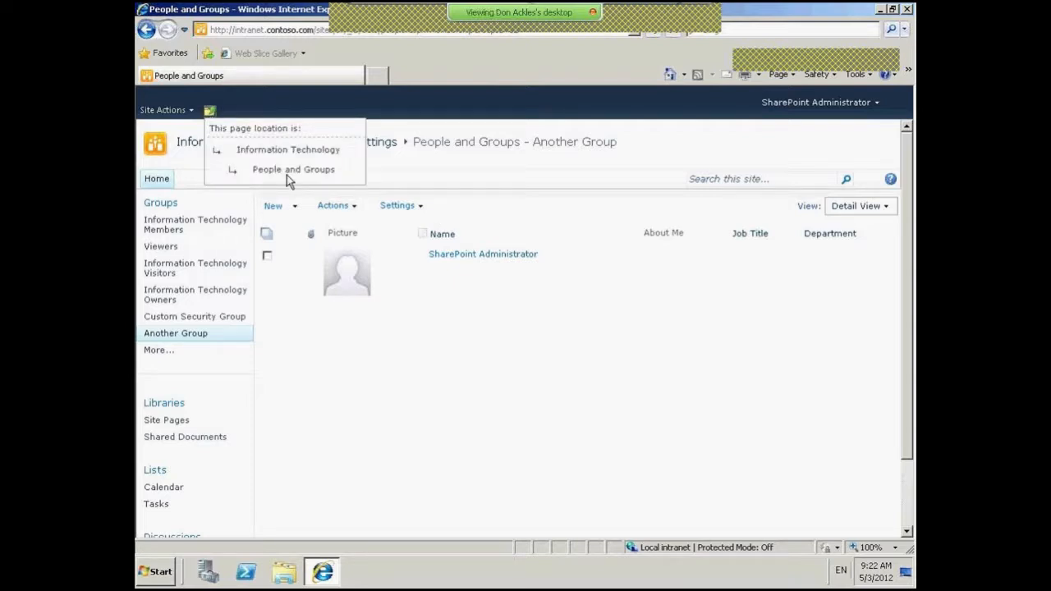
pyautogui.click(164, 110)
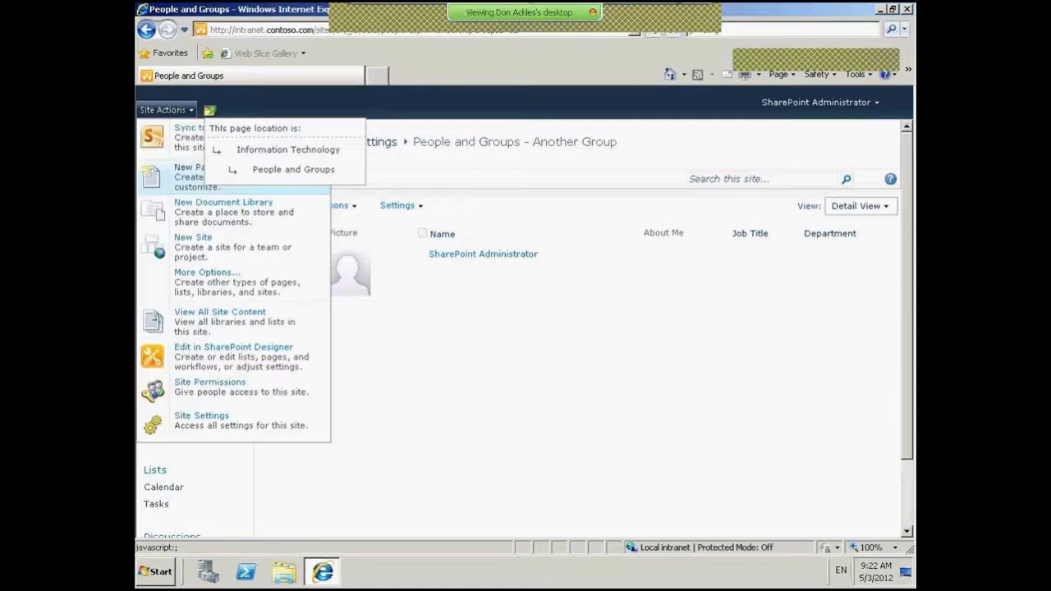
pyautogui.click(234, 389)
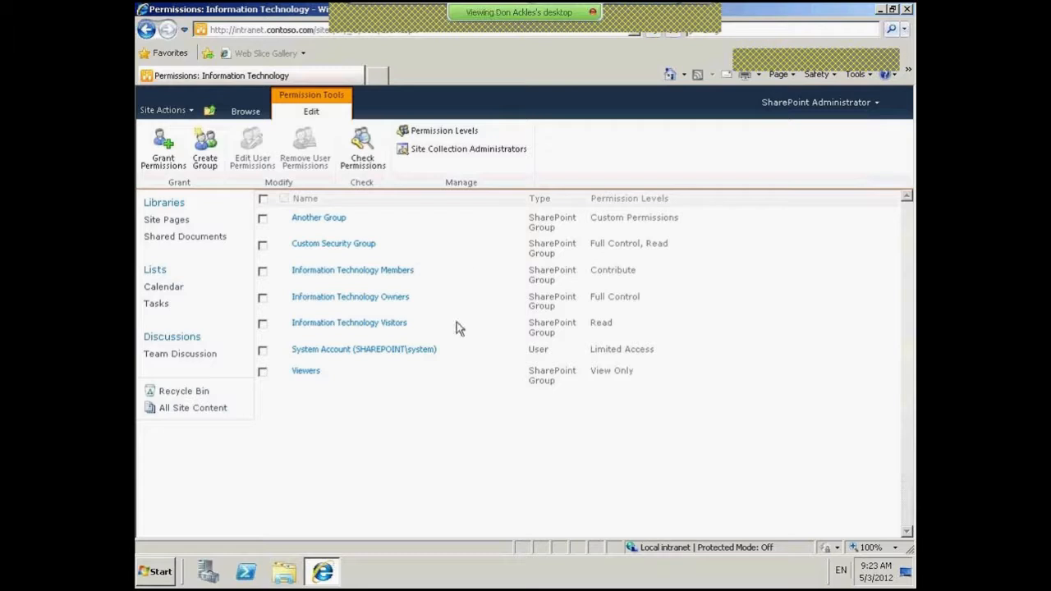
# - Add the contoso domain test user to Another Group [Custom Permissions], then open Information Technology Visitors
pyautogui.click(166, 148)
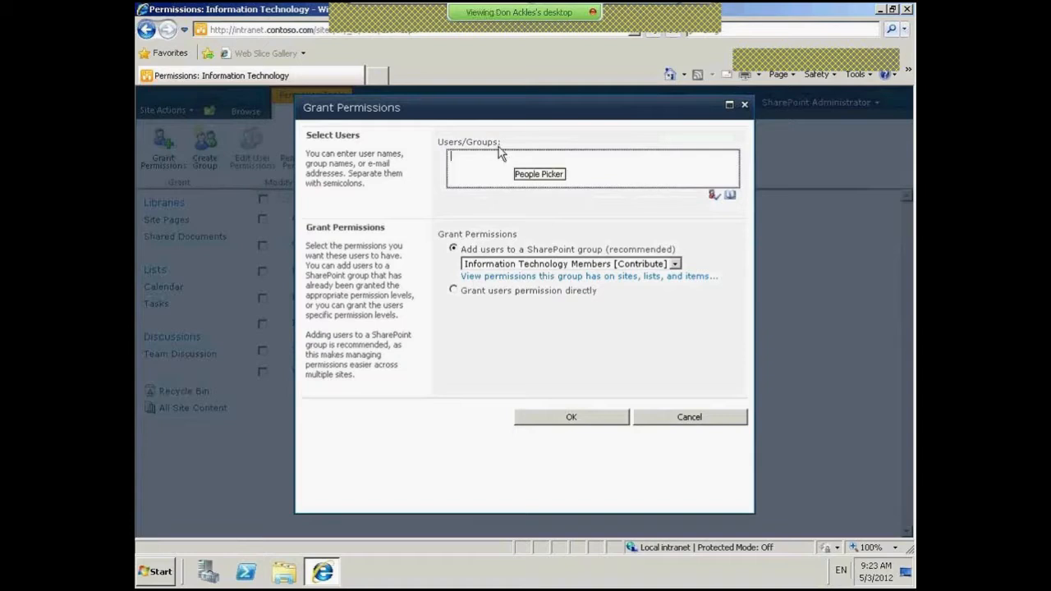
pyautogui.write('contoso\\')
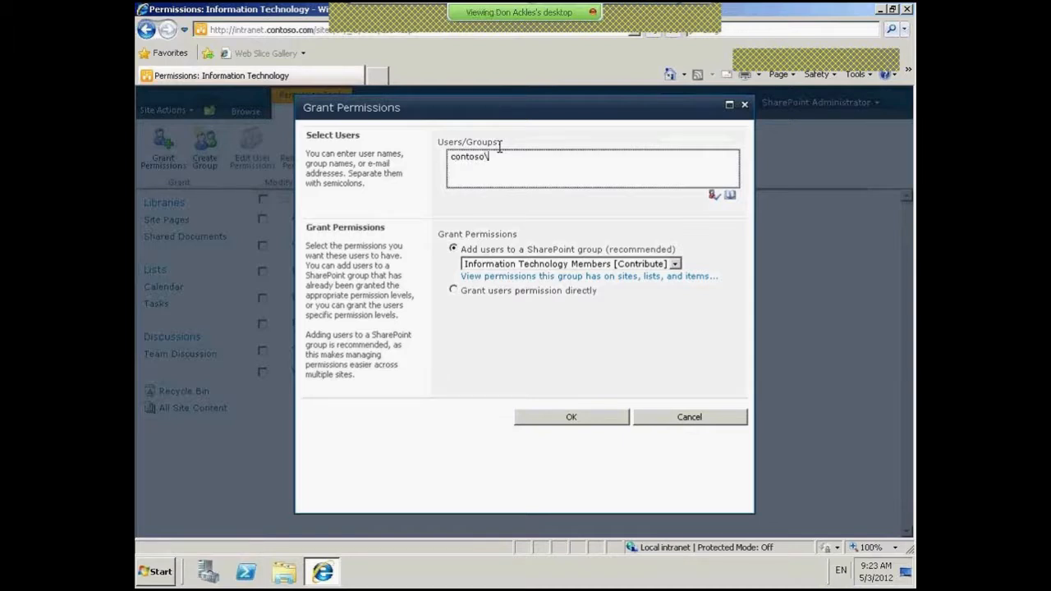
pyautogui.write('jeffl')
pyautogui.click(675, 264)
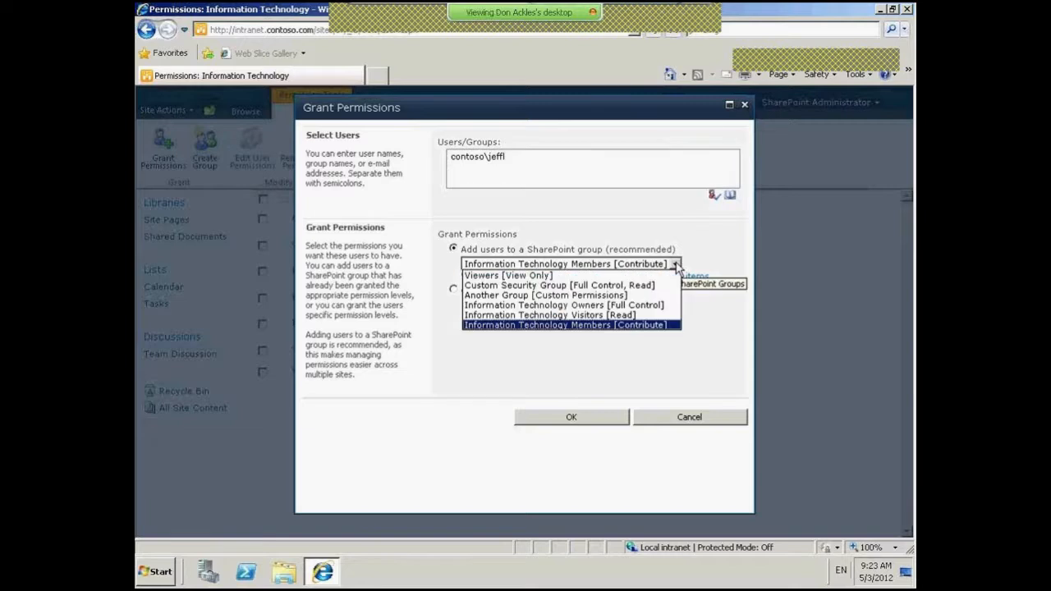
pyautogui.click(592, 294)
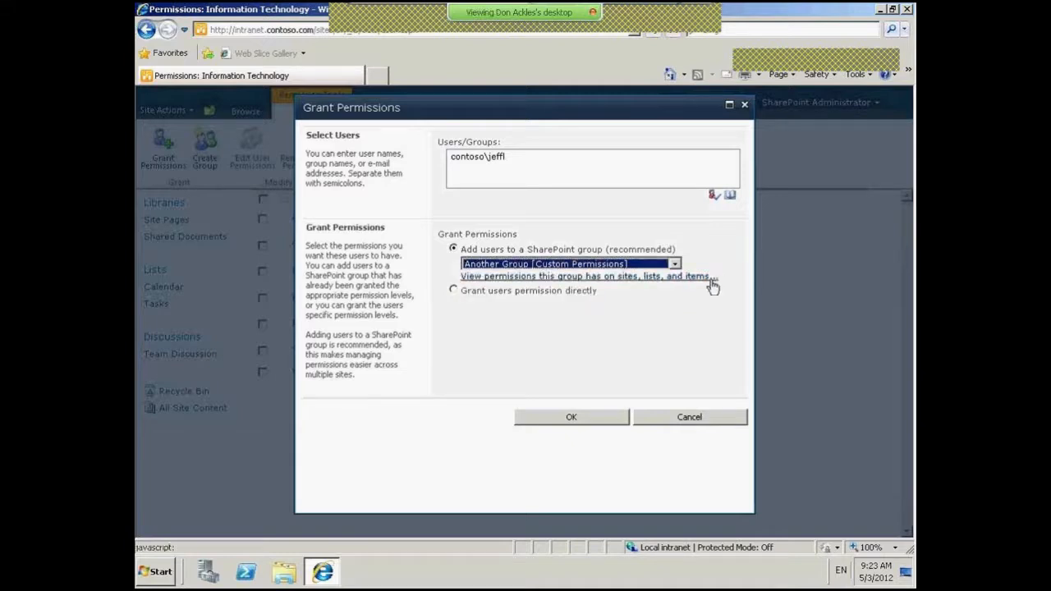
pyautogui.click(585, 418)
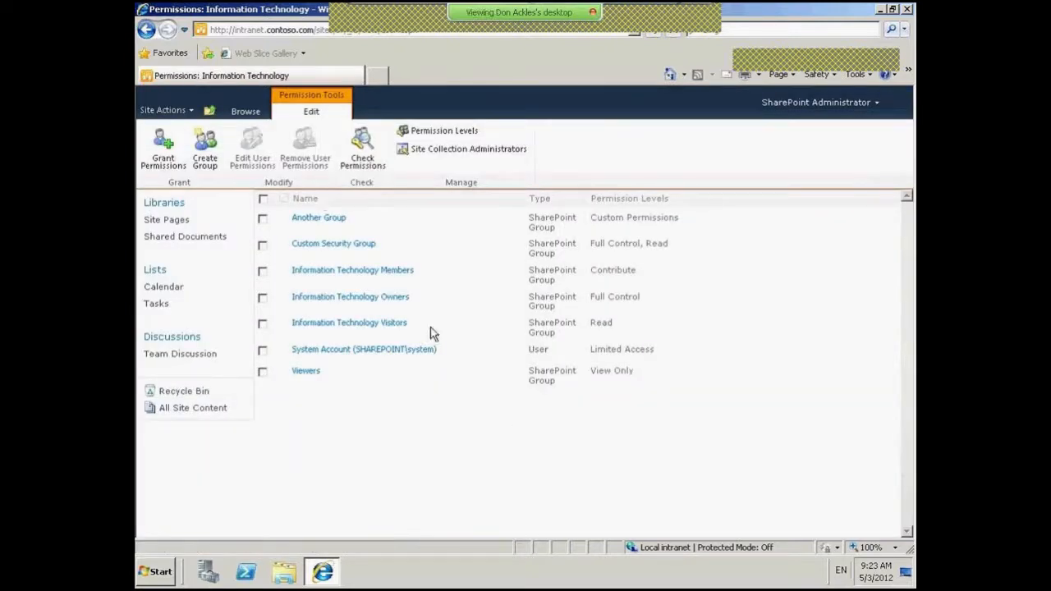
pyautogui.click(372, 326)
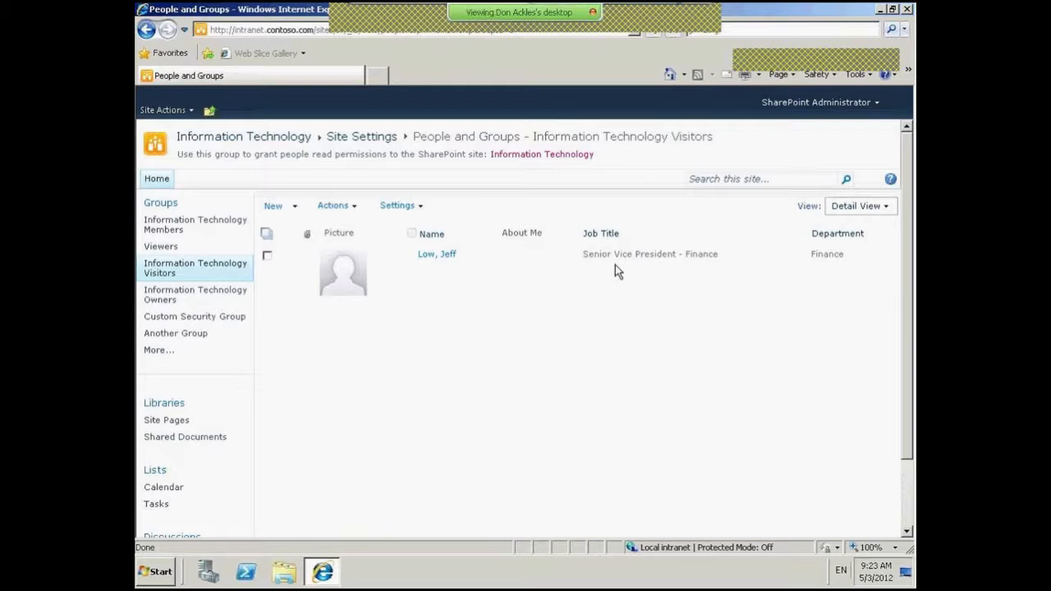
pyautogui.click(211, 114)
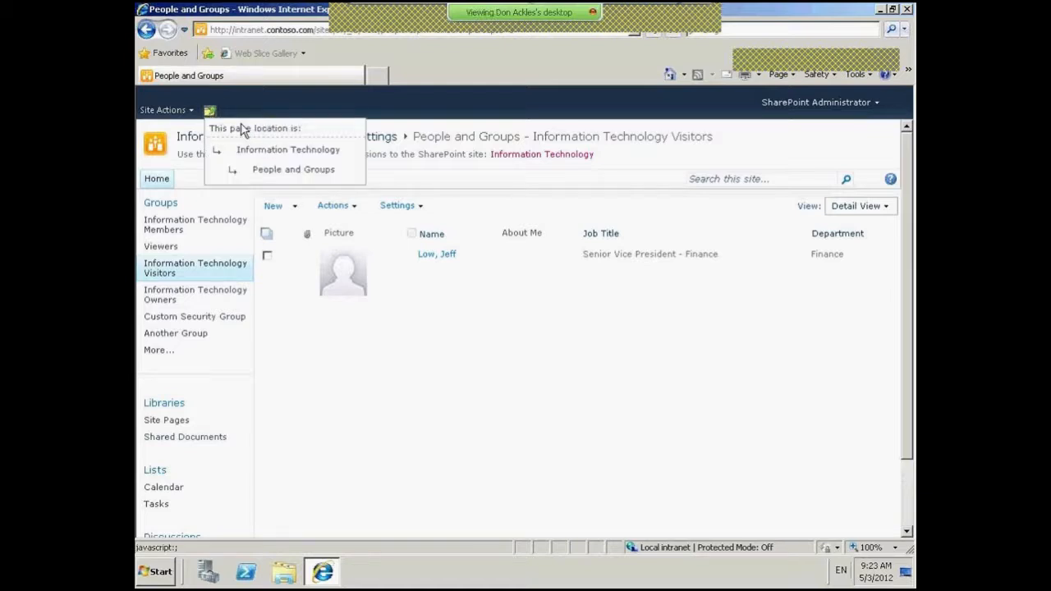
pyautogui.click(156, 110)
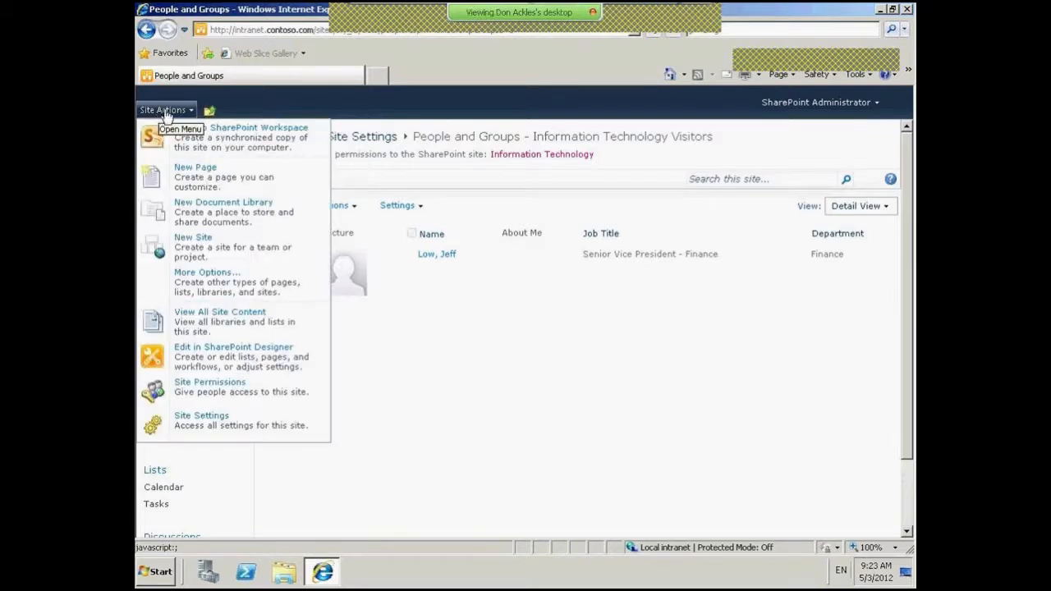
pyautogui.click(244, 396)
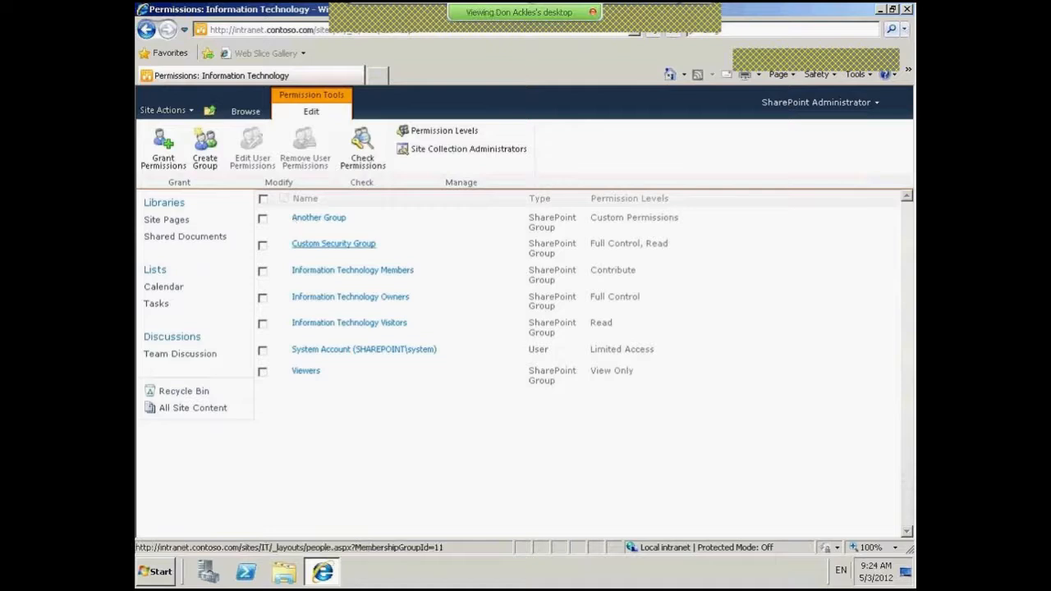
# - Select Information Technology Visitors in the site permissions list and start a permission check
pyautogui.click(263, 247)
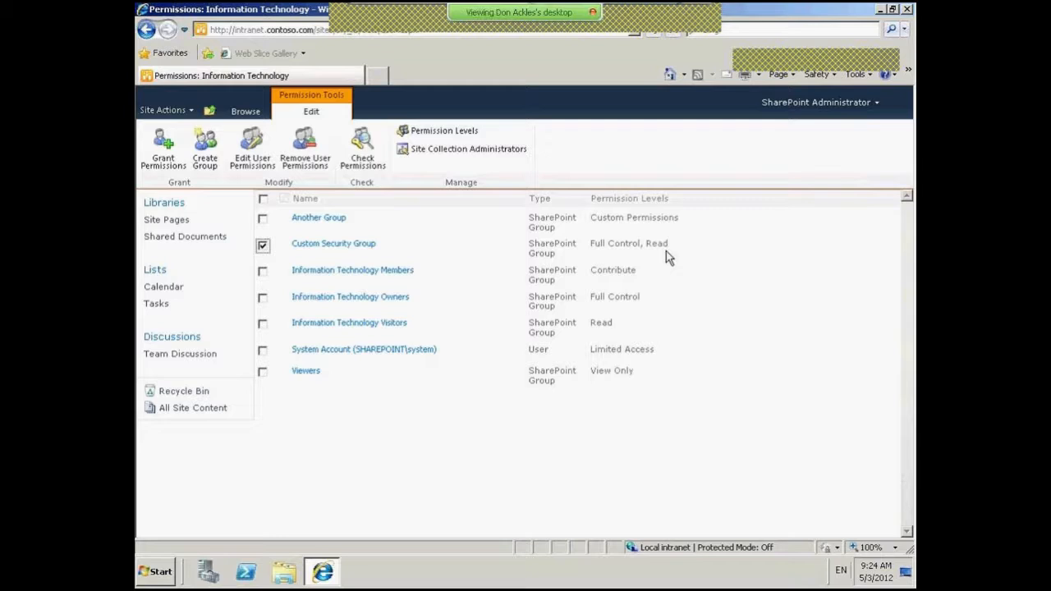
pyautogui.click(263, 323)
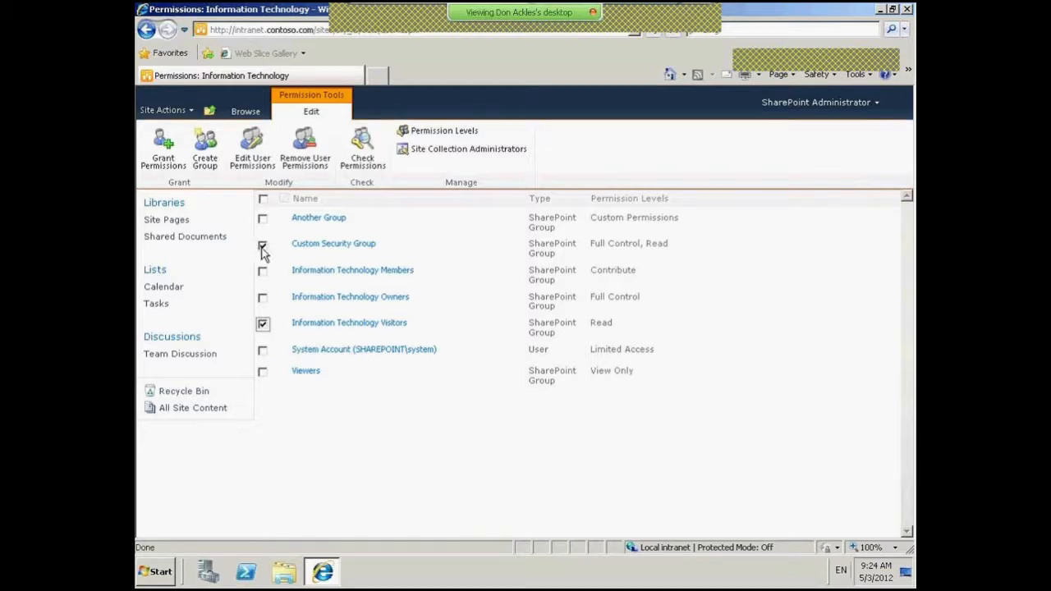
pyautogui.click(368, 154)
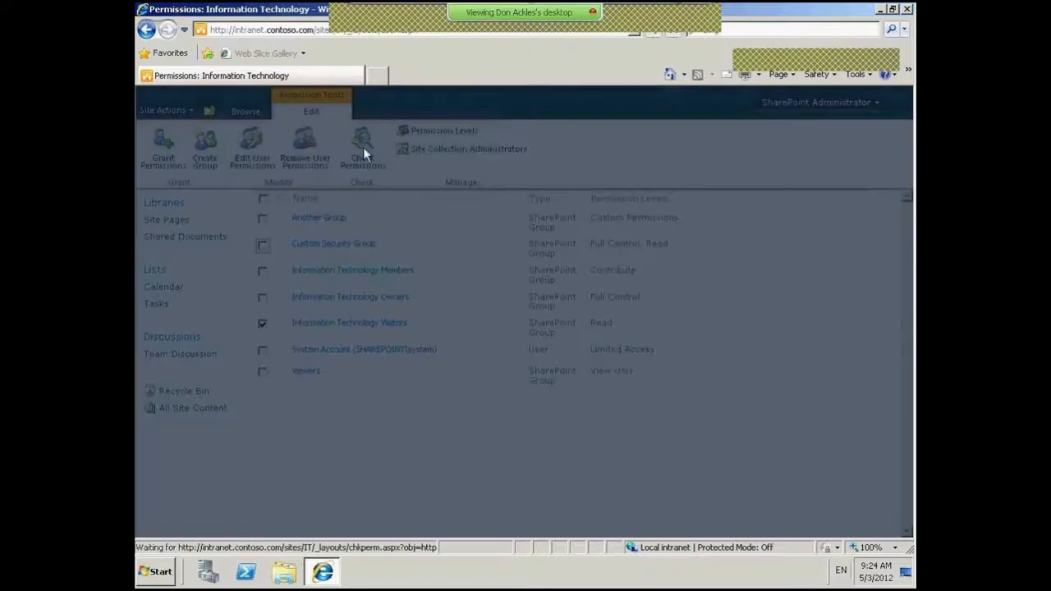
# - Check the contoso test user's permissions: Read via Visitors, Custom Permissions via Another Group
pyautogui.click(622, 281)
pyautogui.write('contoso\\')
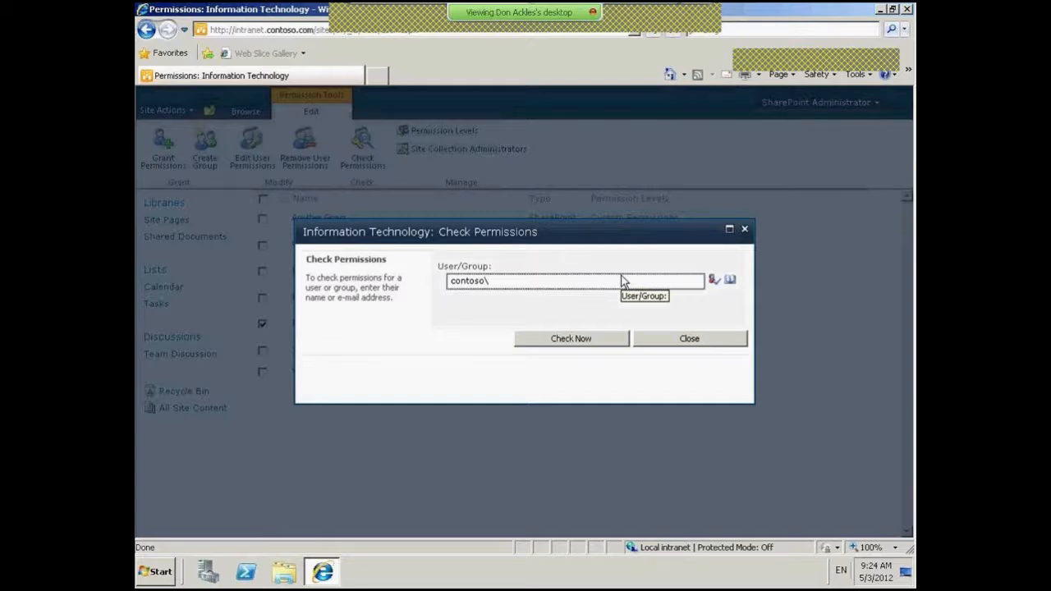
pyautogui.write('jeffl')
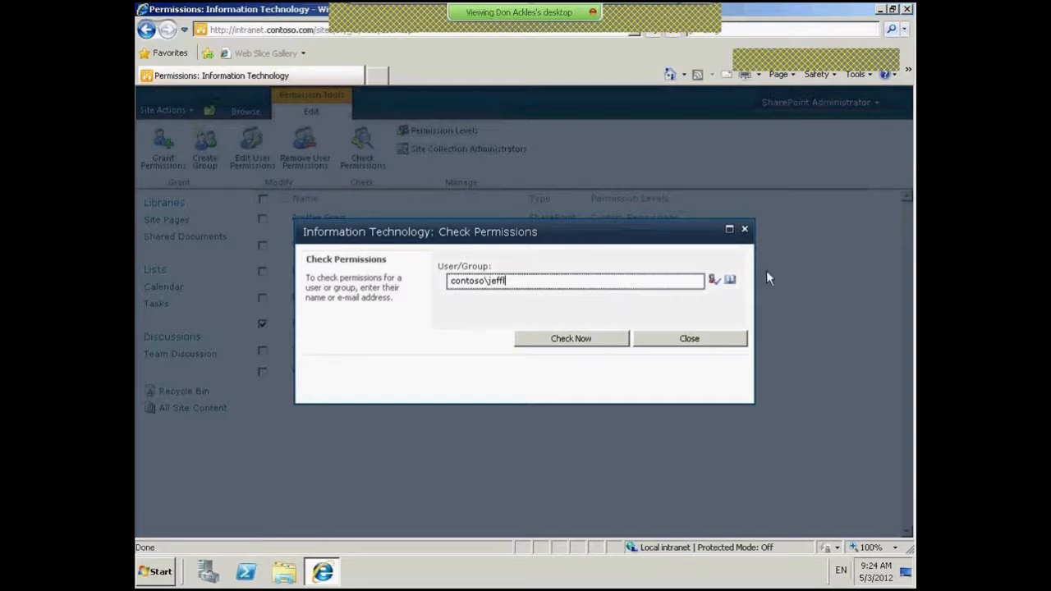
pyautogui.click(714, 281)
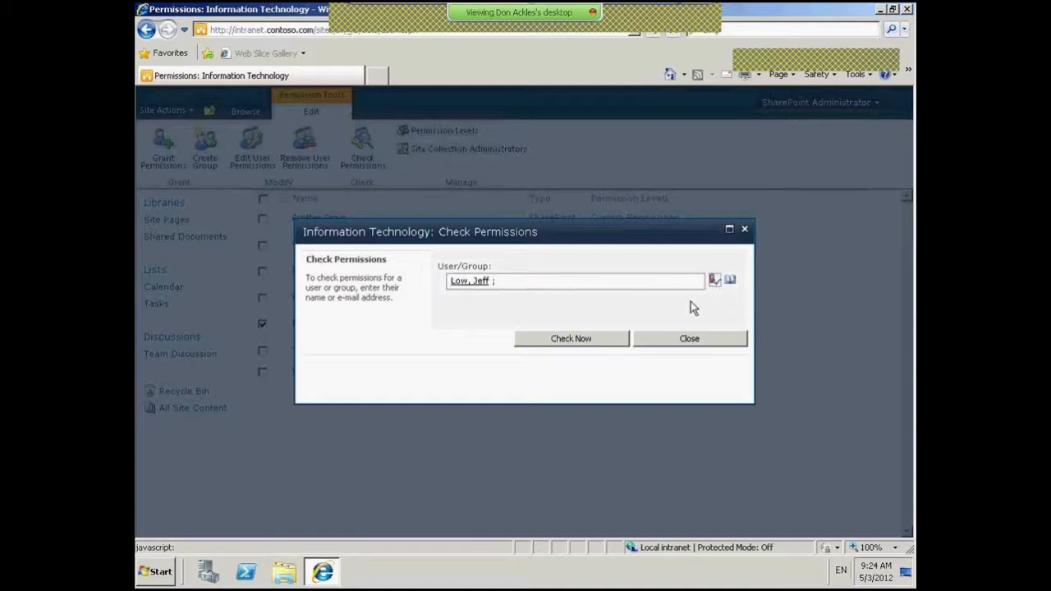
pyautogui.click(591, 345)
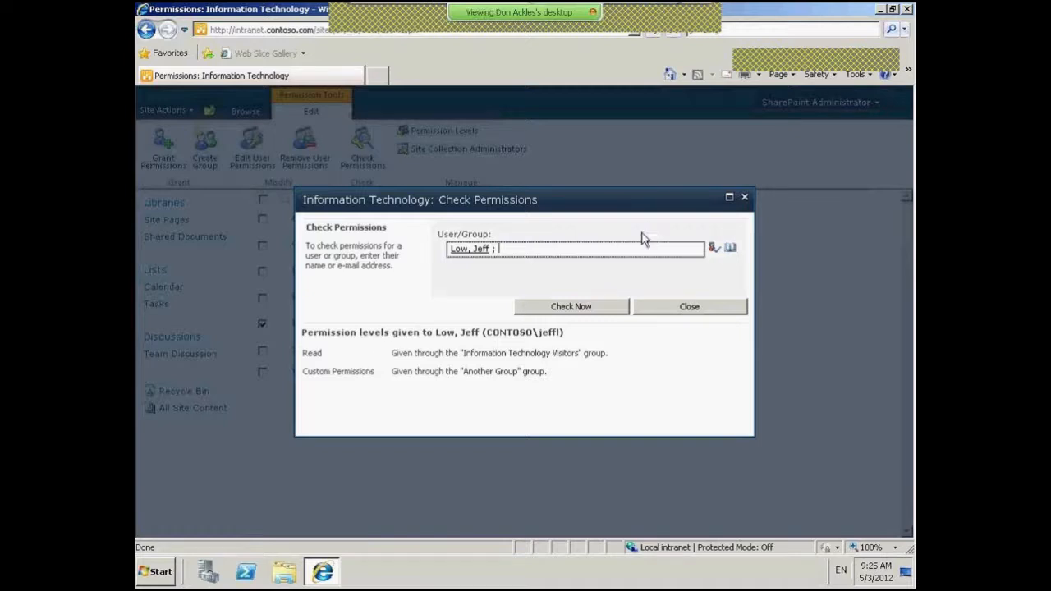
pyautogui.click(745, 202)
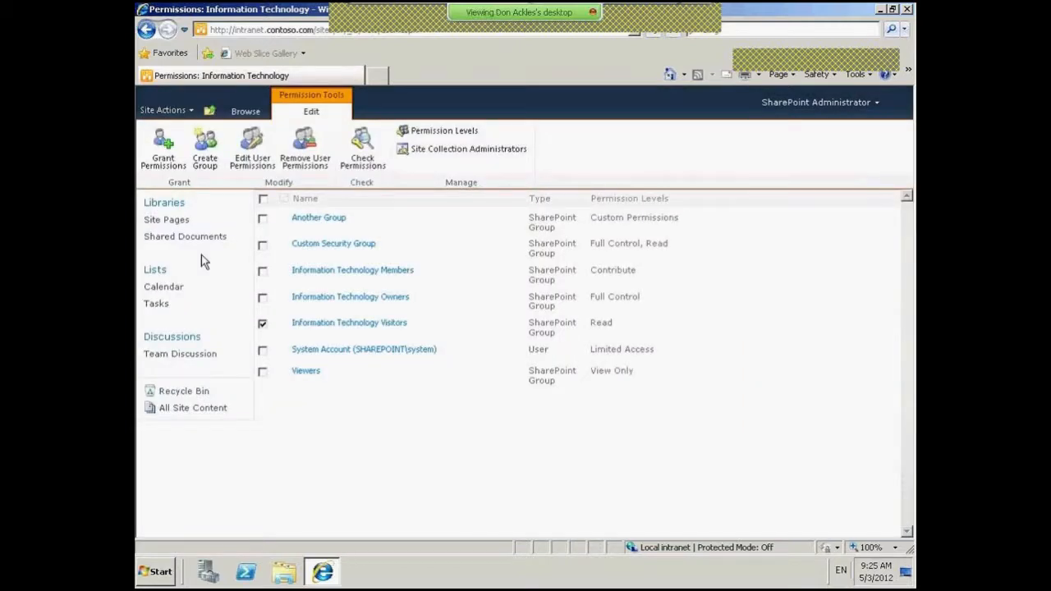
pyautogui.click(186, 237)
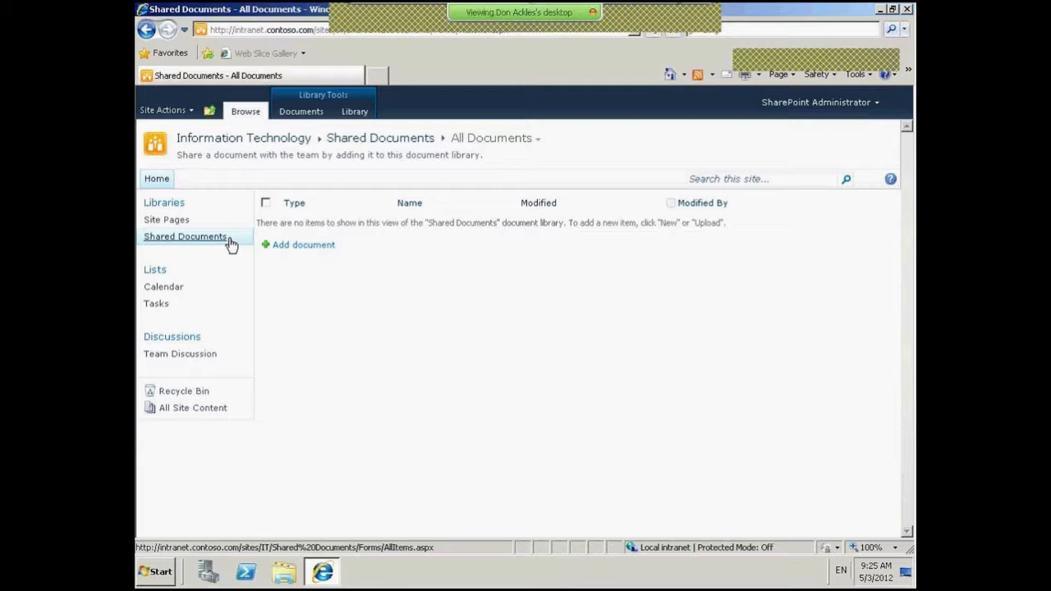
# - Reach the Shared Documents permissions page through Library Settings, still inheriting from Information Technology
pyautogui.click(358, 111)
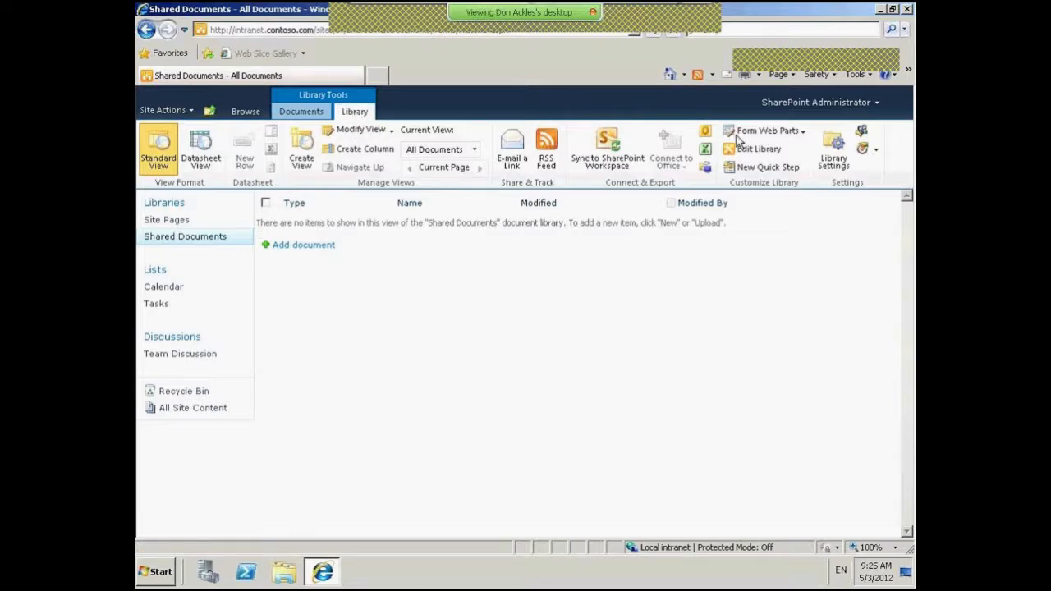
pyautogui.click(839, 157)
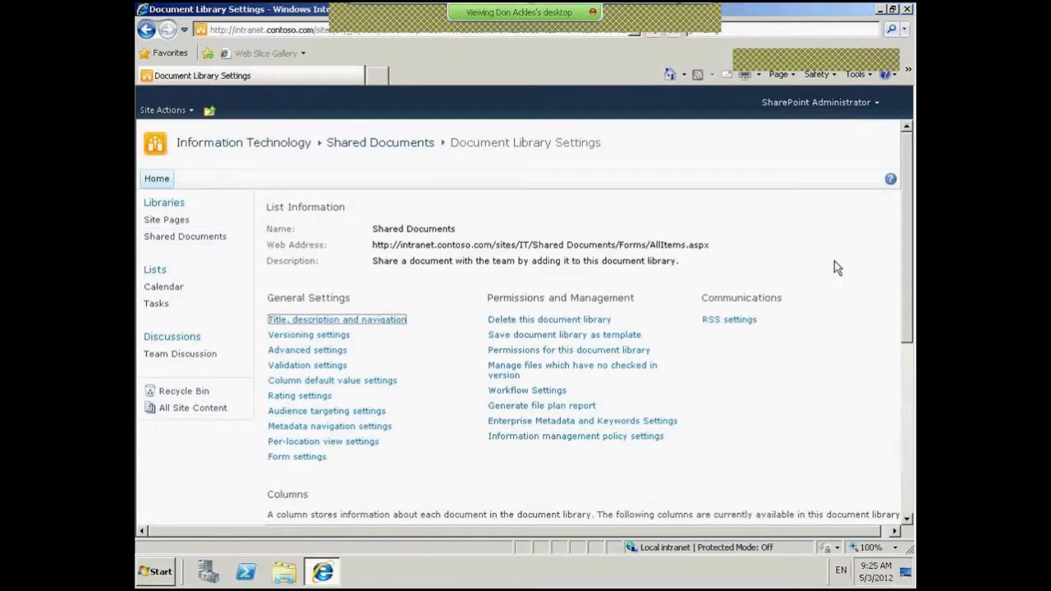
pyautogui.moveTo(908, 276); pyautogui.dragTo(908, 293)
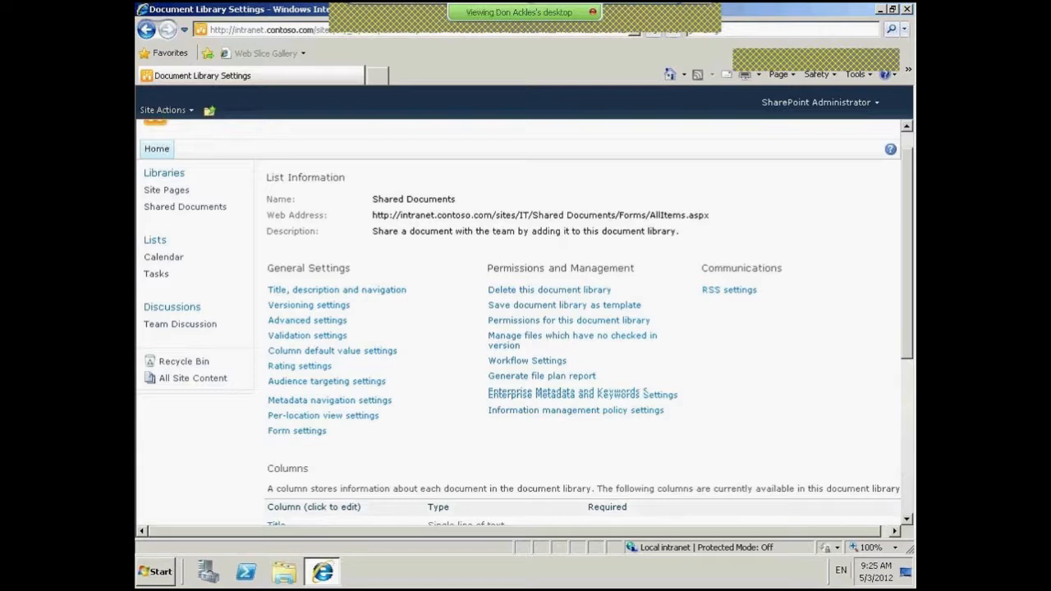
pyautogui.scroll(-3, 591, 218)
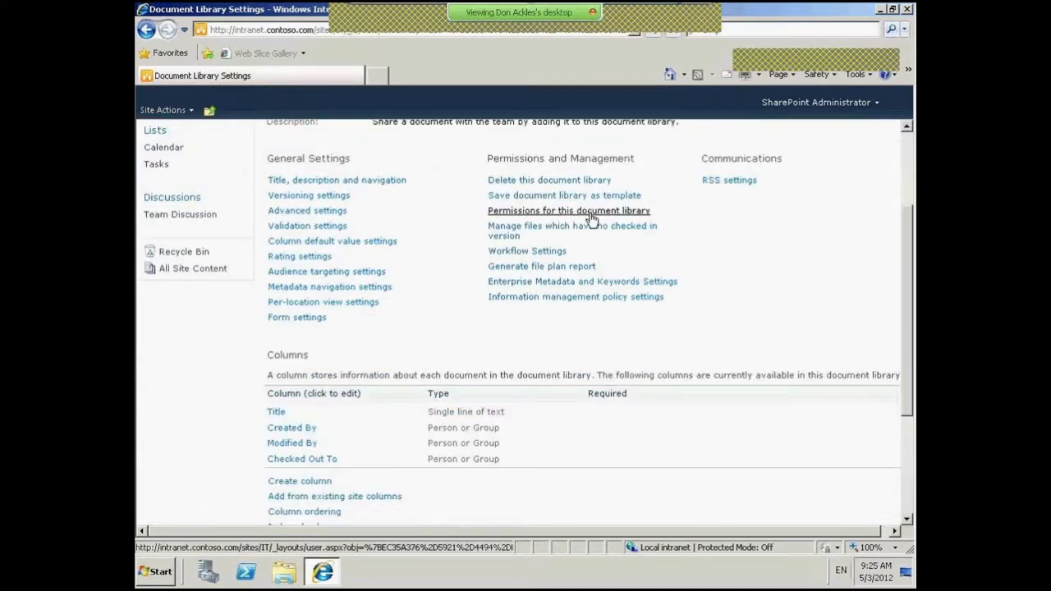
pyautogui.click(591, 217)
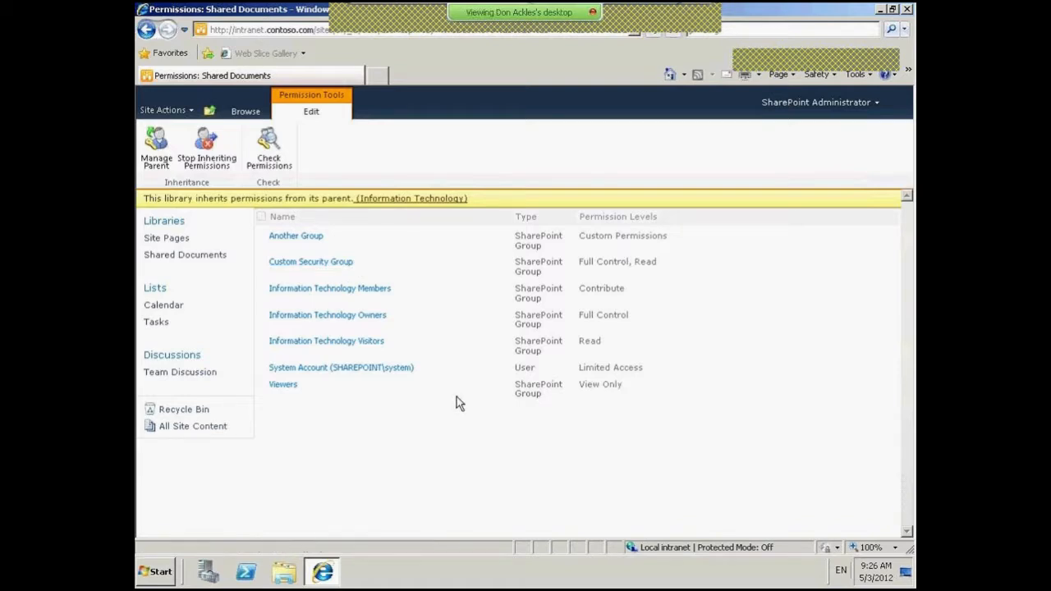
# - Stop Shared Documents inheriting permissions and view the Custom Security Group's members
pyautogui.click(207, 144)
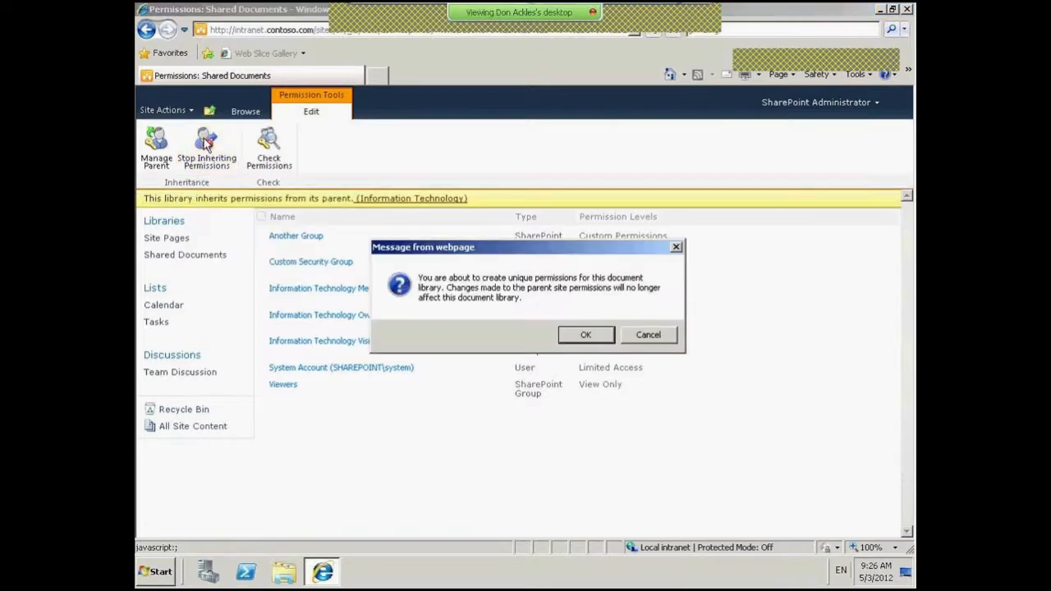
pyautogui.click(595, 338)
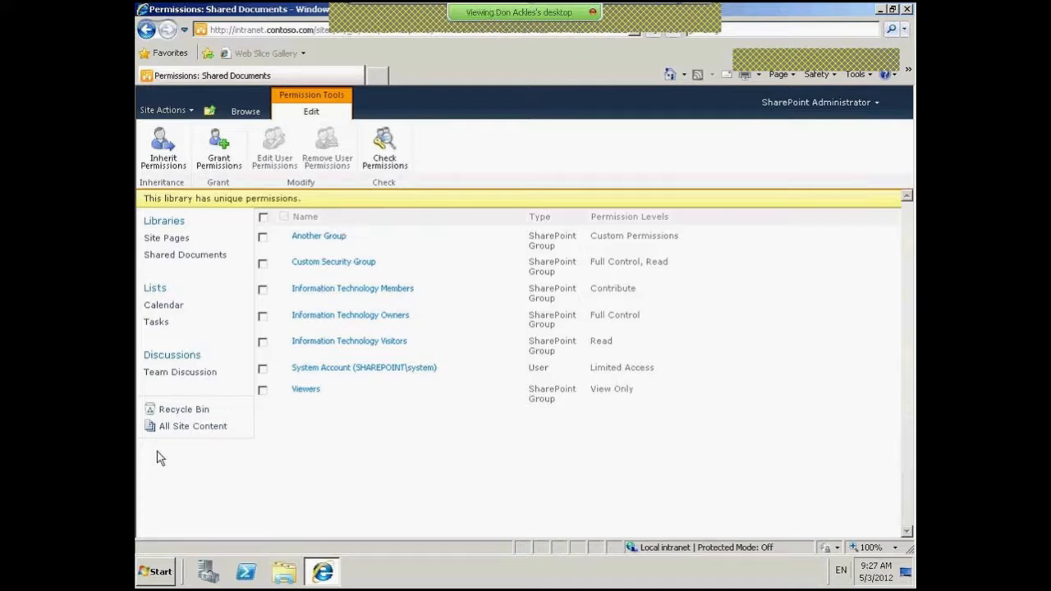
pyautogui.click(347, 263)
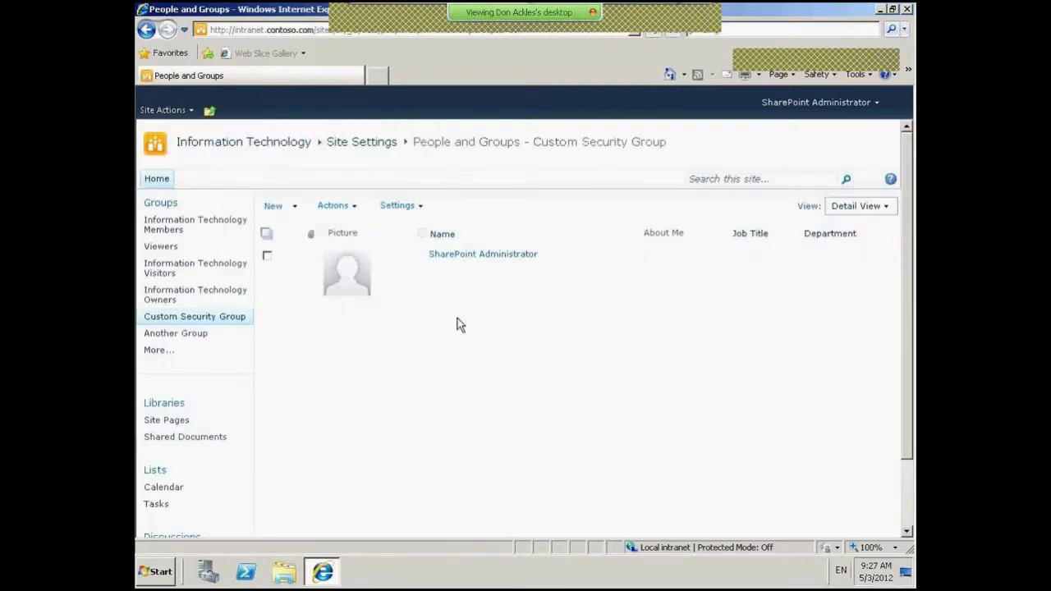
# - Cancel adding users to Custom Security Group and navigate up to the Information Technology home
pyautogui.click(291, 208)
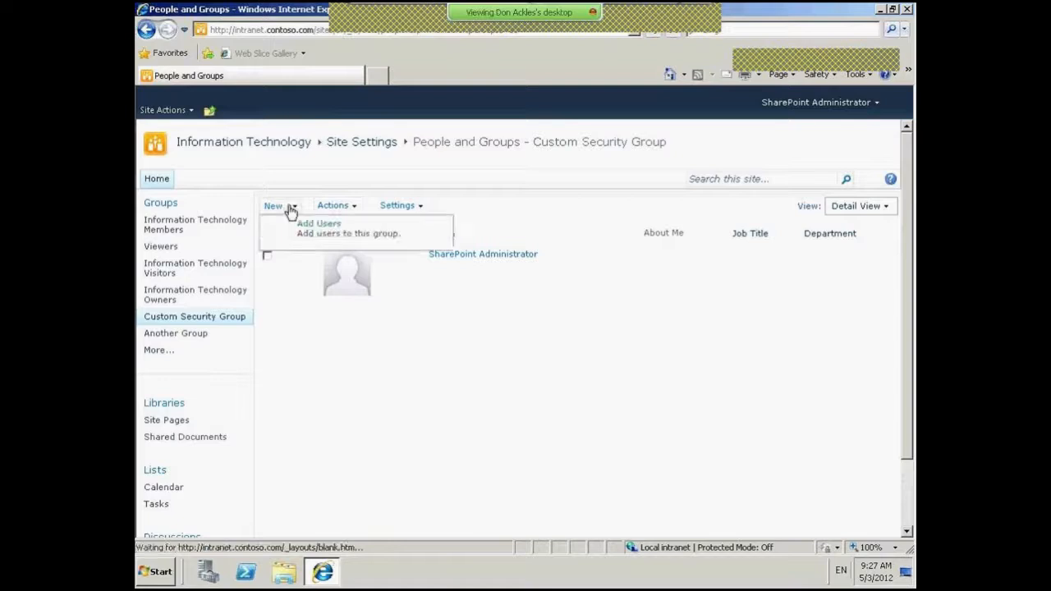
pyautogui.click(335, 238)
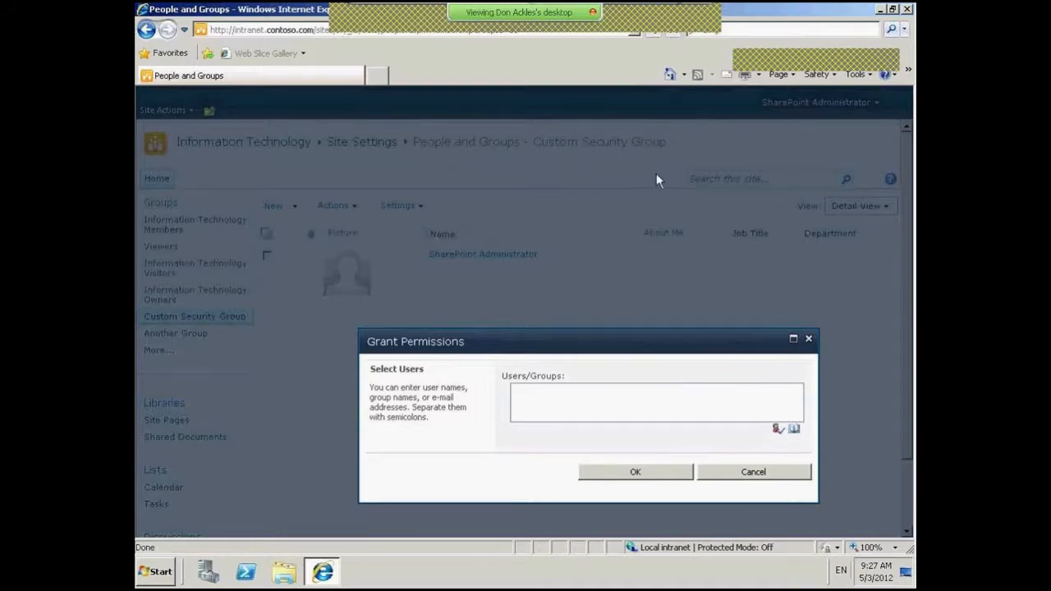
pyautogui.click(752, 471)
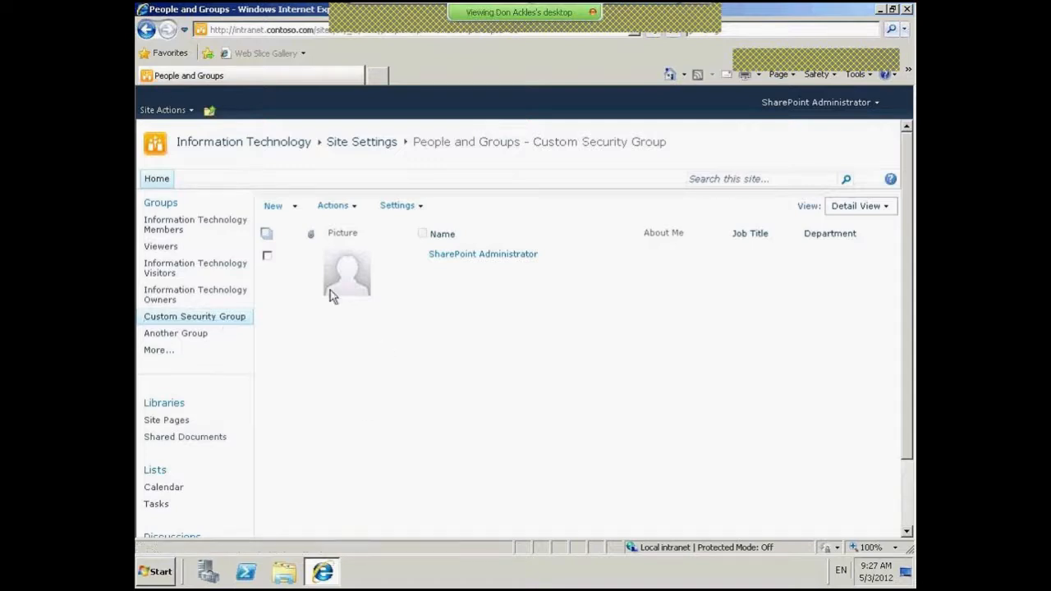
pyautogui.click(210, 110)
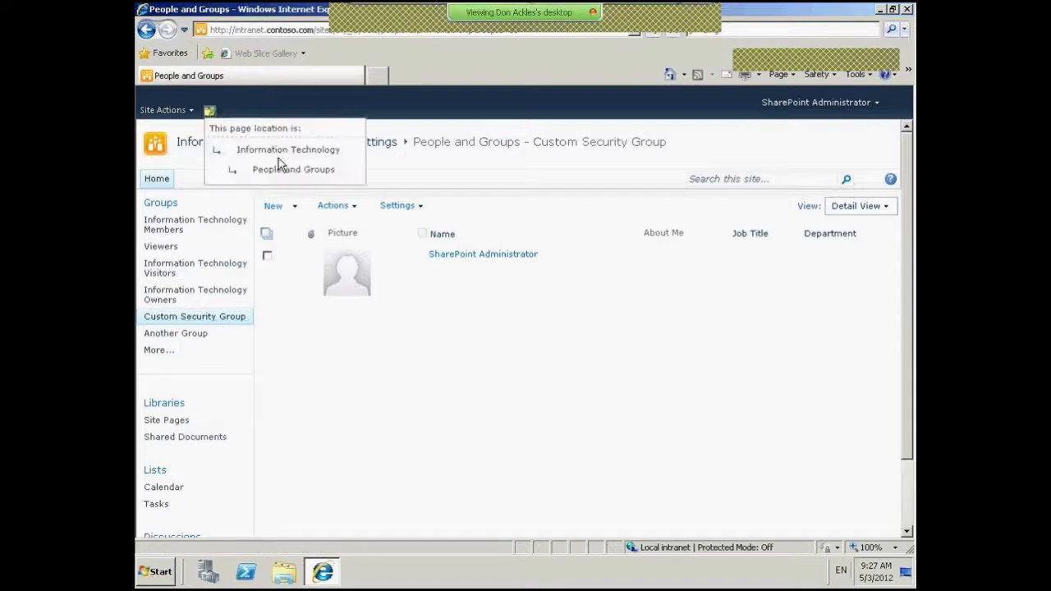
pyautogui.click(282, 154)
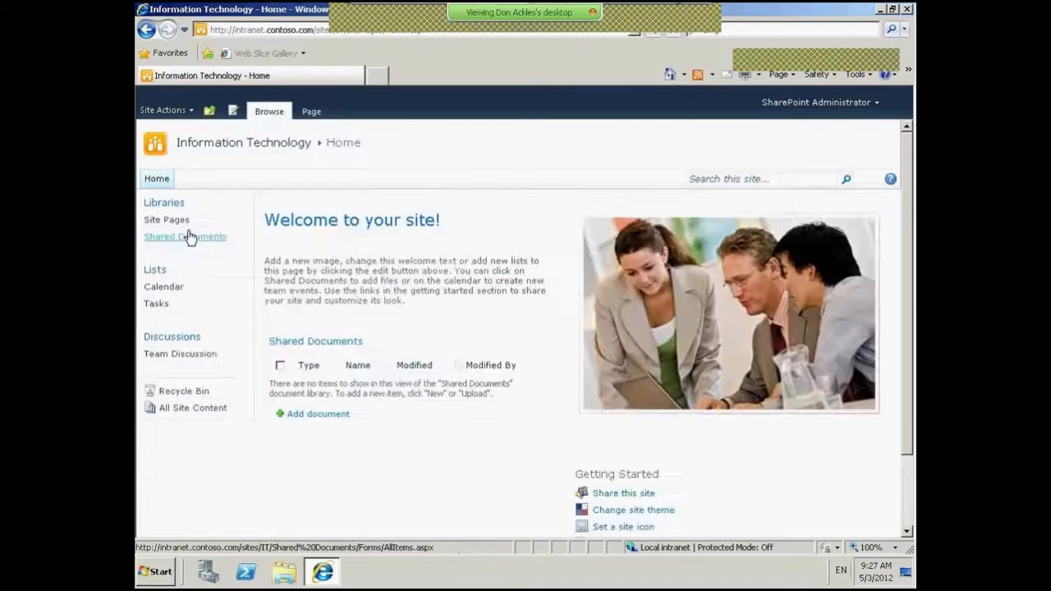
# - Open My ITem's permissions in Tasks and give it unique permissions, stopping inheritance
pyautogui.click(156, 305)
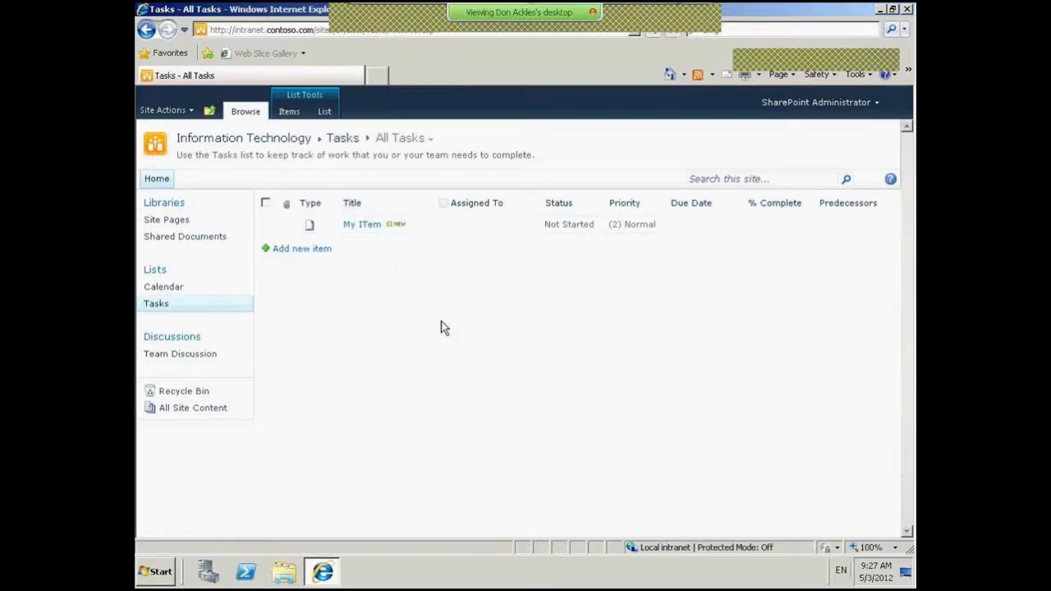
pyautogui.click(431, 225)
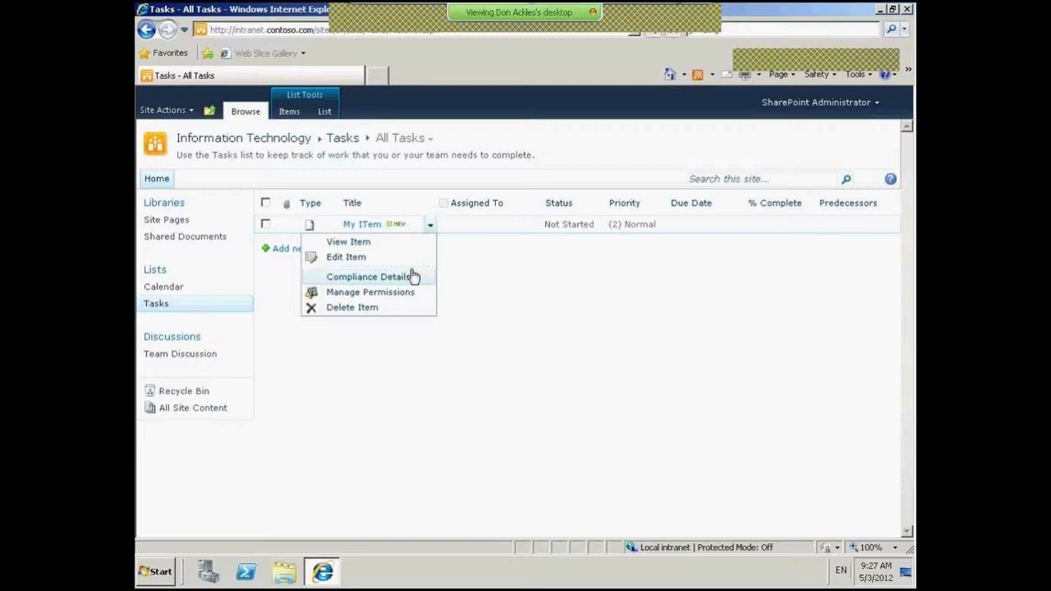
pyautogui.click(407, 293)
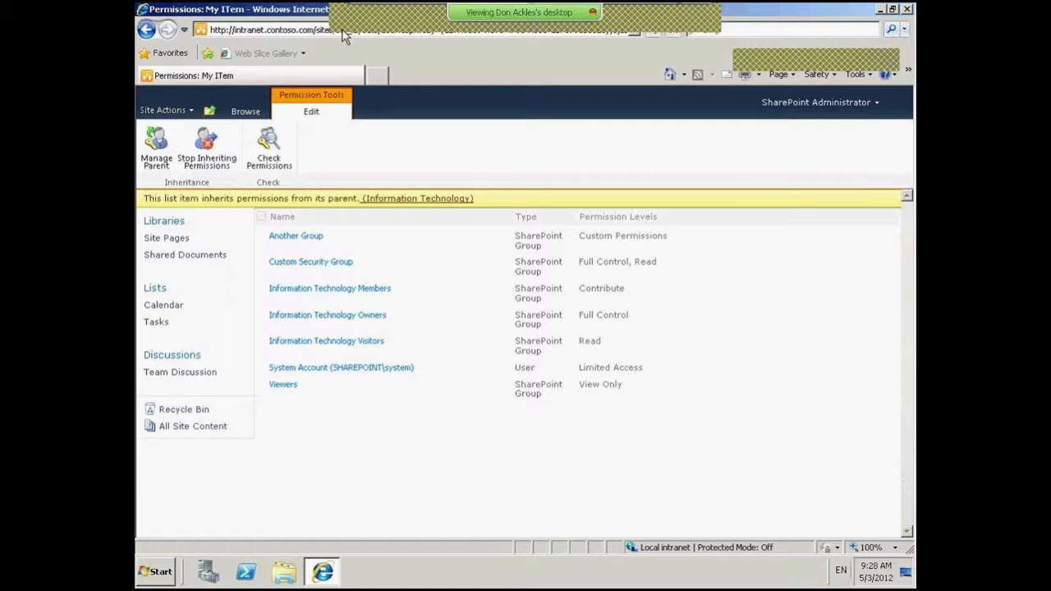
pyautogui.click(205, 156)
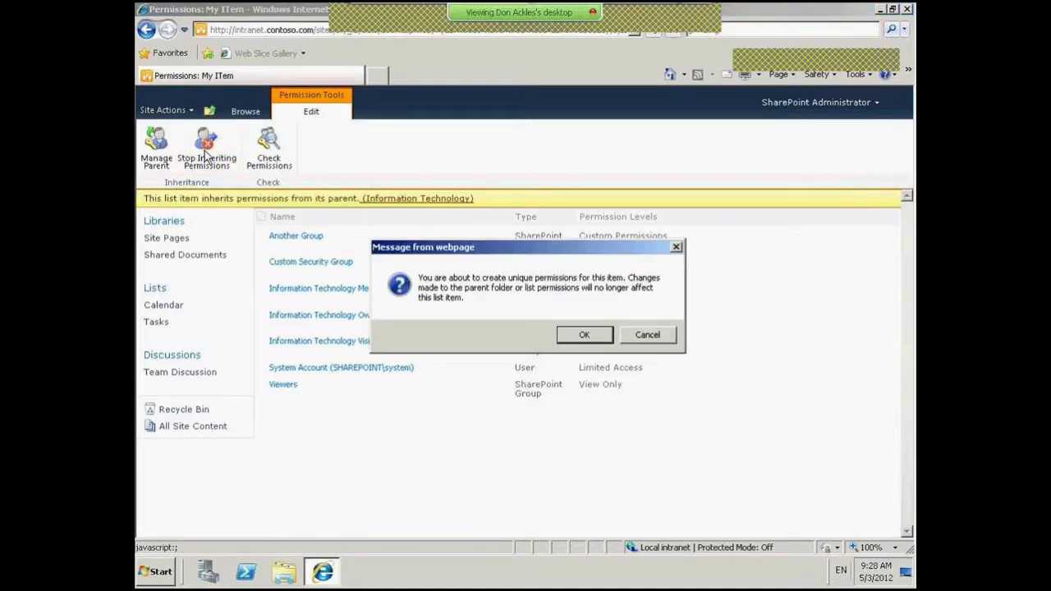
pyautogui.press('Return')
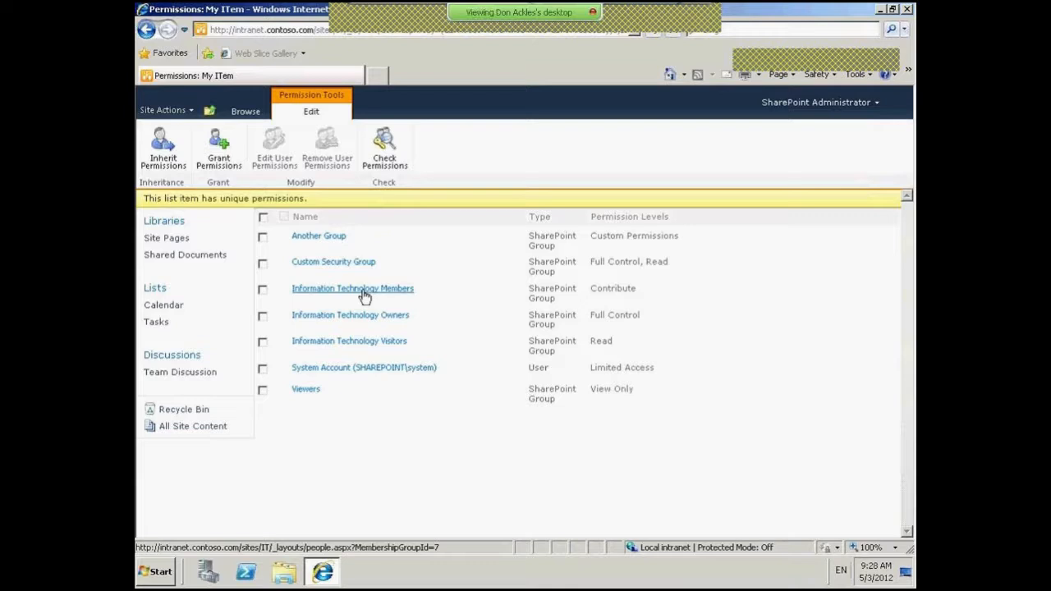
# - Remove Another Group's permissions from the My ITem task
pyautogui.click(264, 238)
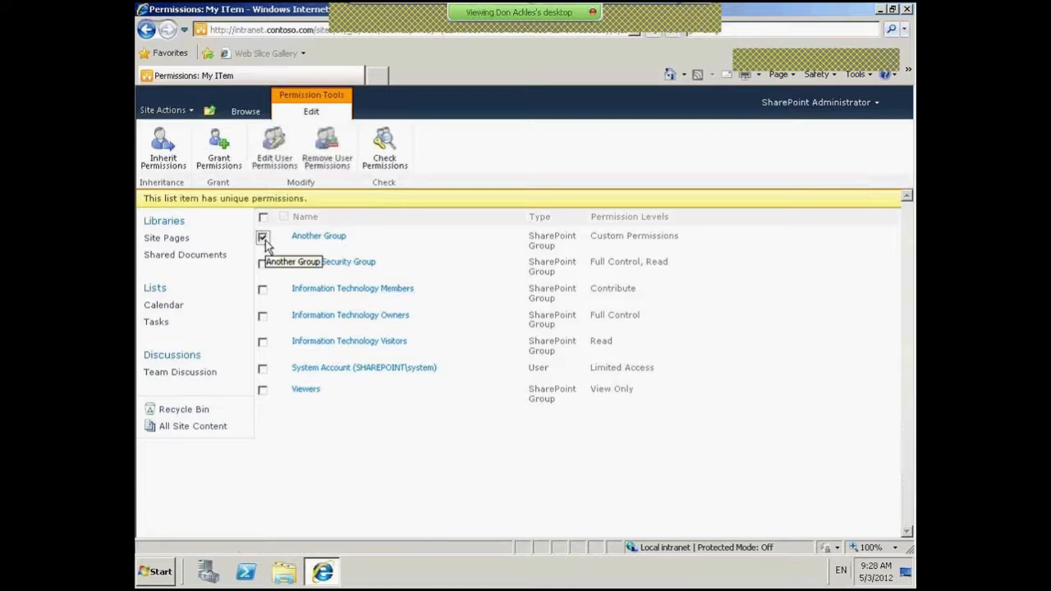
pyautogui.click(312, 171)
pyautogui.click(582, 335)
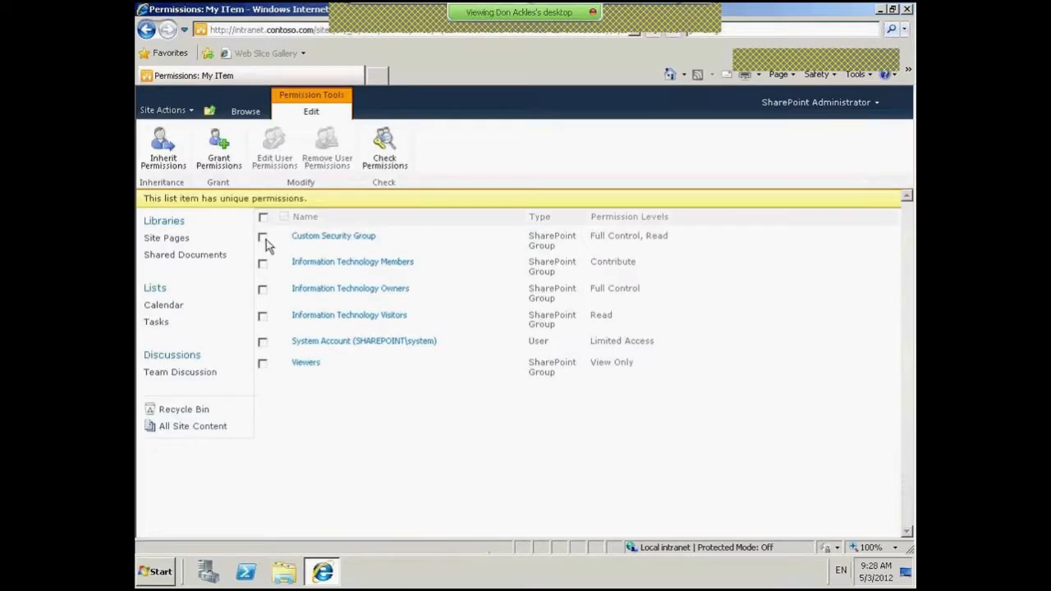
# - Remove Custom Security Group, Owners, Visitors, System Account and Viewers, leaving only Information Technology Members
pyautogui.click(263, 239)
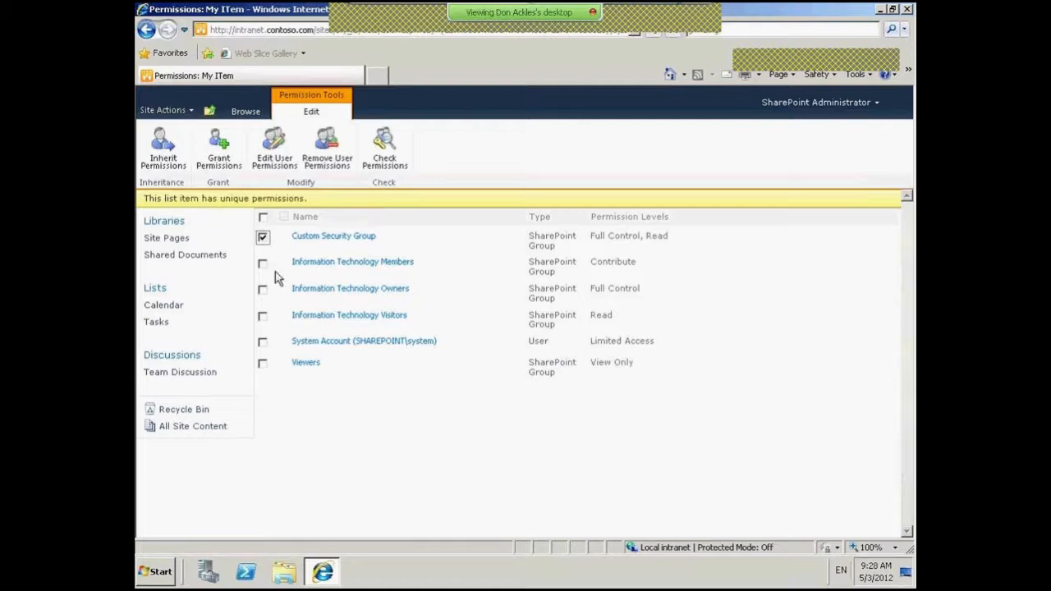
pyautogui.click(262, 291)
pyautogui.click(263, 317)
pyautogui.click(263, 344)
pyautogui.click(264, 365)
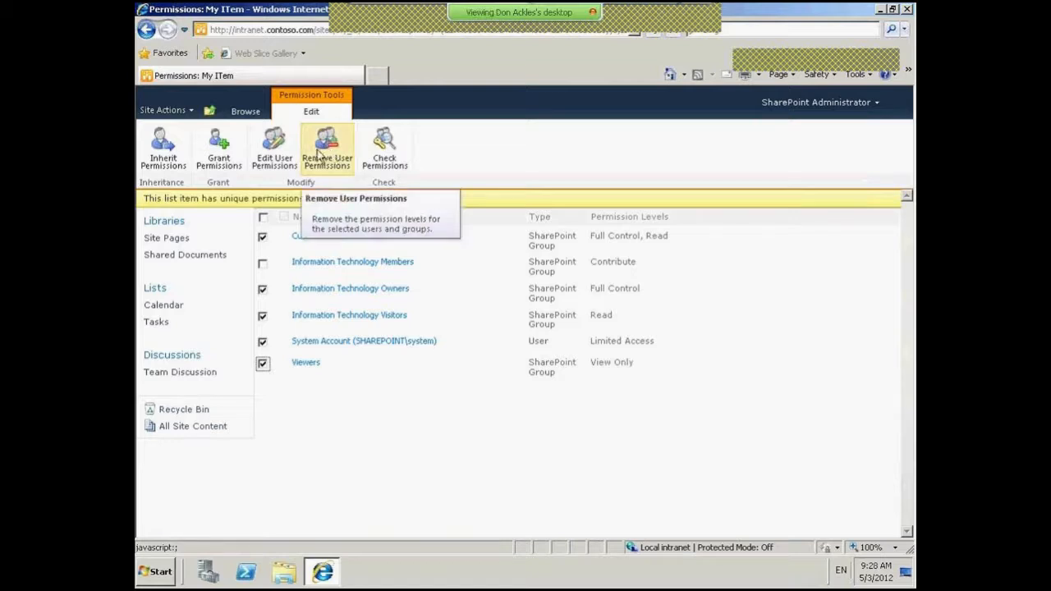
pyautogui.click(319, 156)
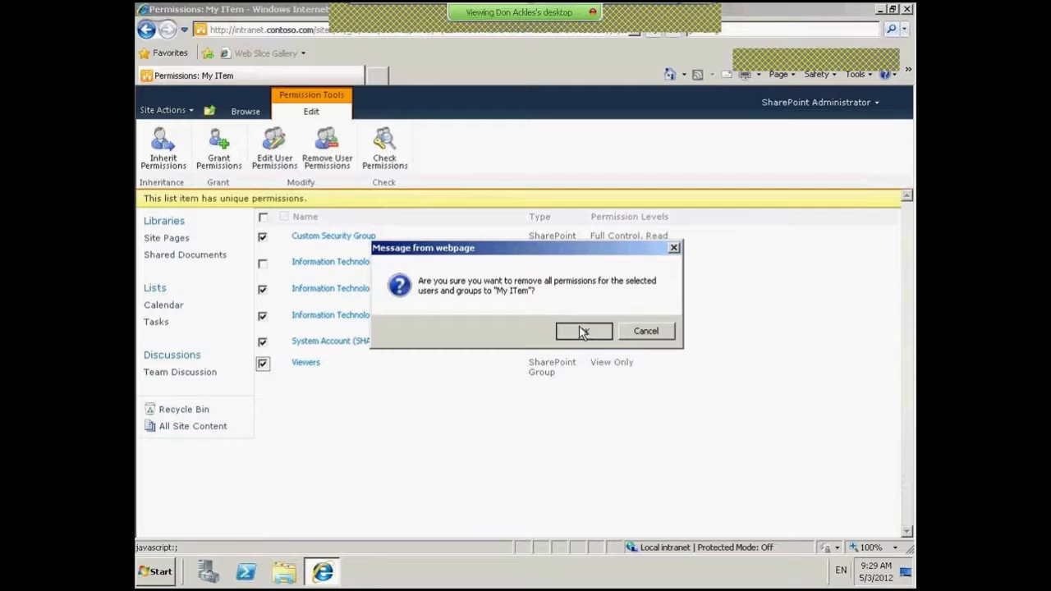
pyautogui.click(582, 331)
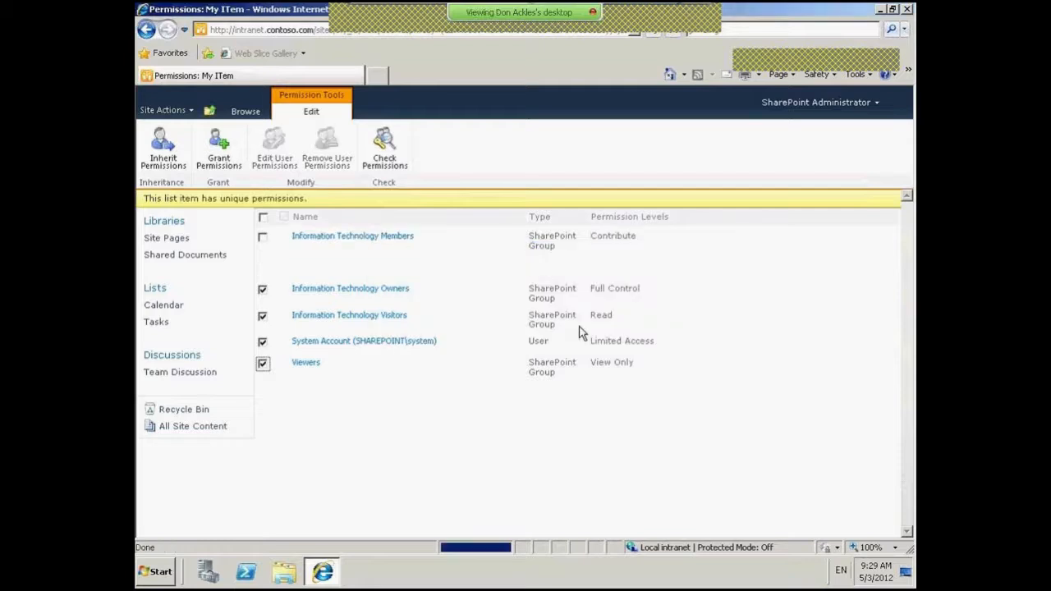
pyautogui.click(372, 238)
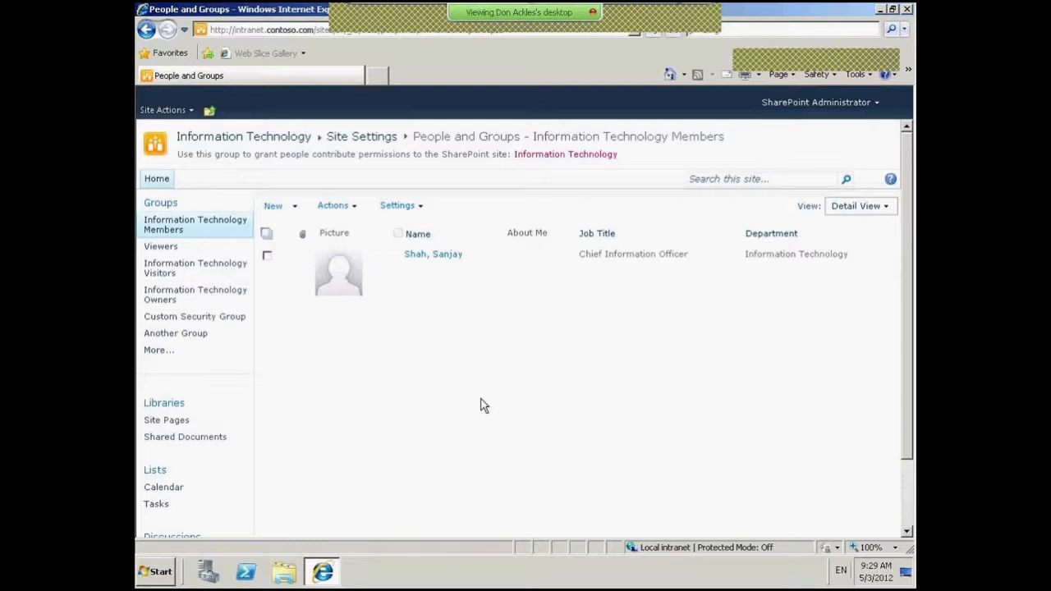
# - Return to the Information Technology Tasks list and begin signing in as a different user
pyautogui.click(211, 115)
pyautogui.click(281, 152)
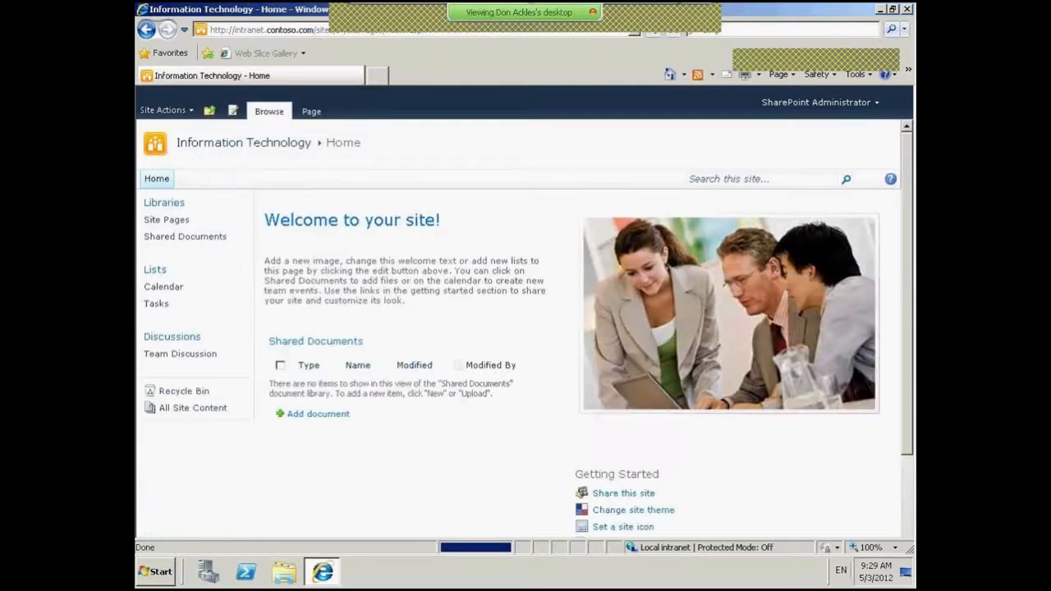
pyautogui.click(164, 312)
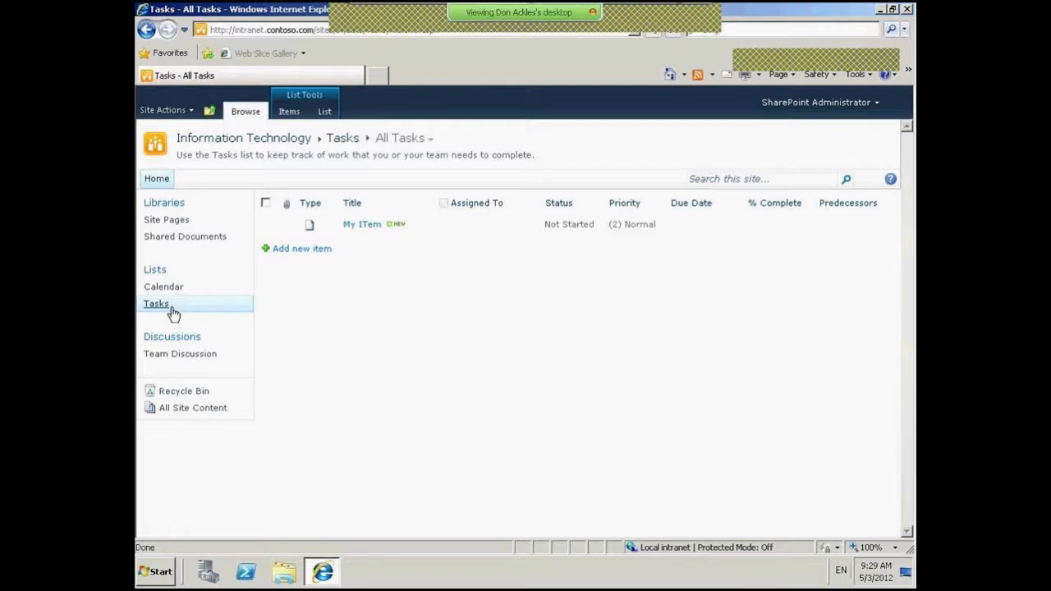
pyautogui.click(857, 104)
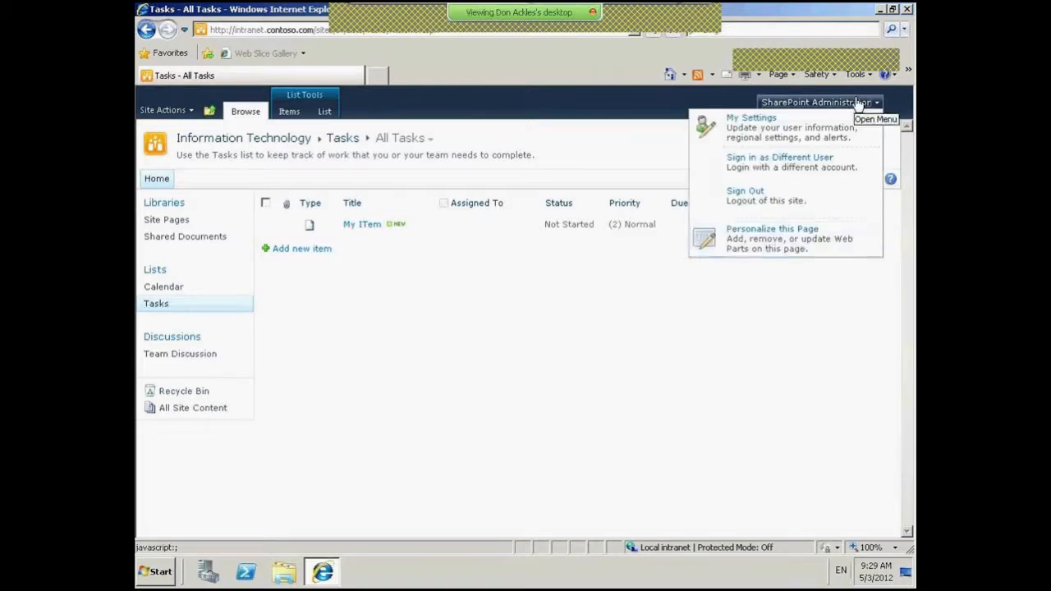
pyautogui.click(804, 171)
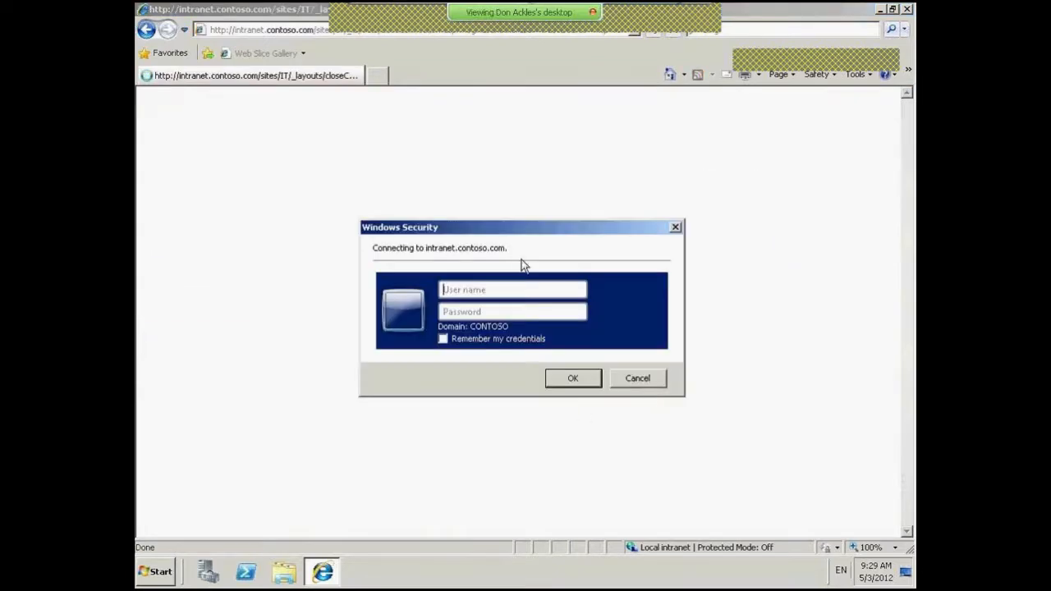
# - Sign in as the contoso test user and reload Tasks, which shows no items
pyautogui.write('conto')
pyautogui.write('so\\jeffl')
pyautogui.press('Tab')
pyautogui.write('password')
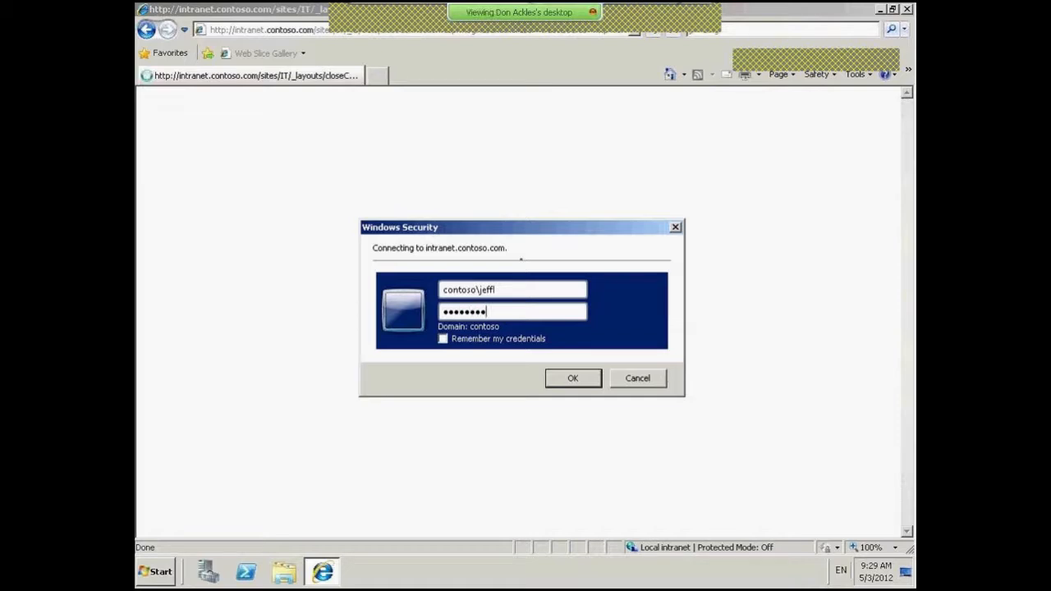
pyautogui.press('Return')
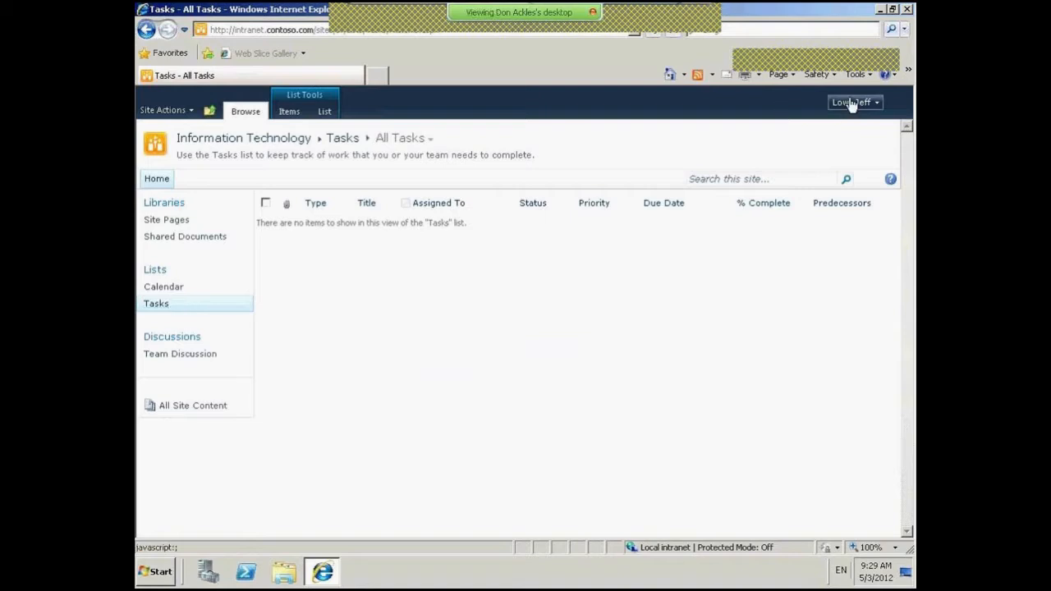
pyautogui.click(156, 306)
pyautogui.click(861, 103)
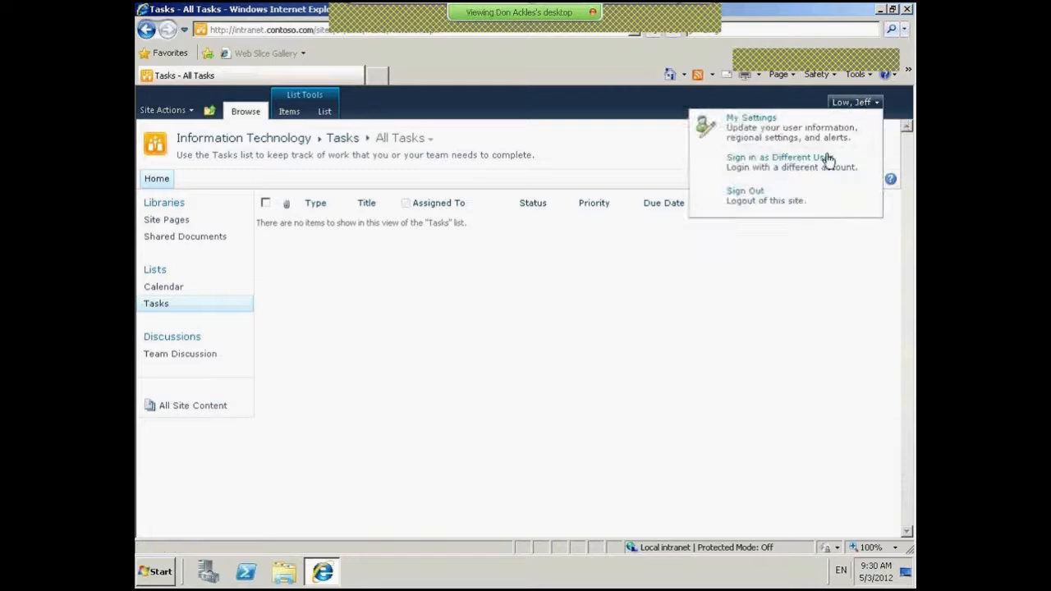
# - Enter the SharePoint administrator account's user name and password to switch back
pyautogui.click(780, 161)
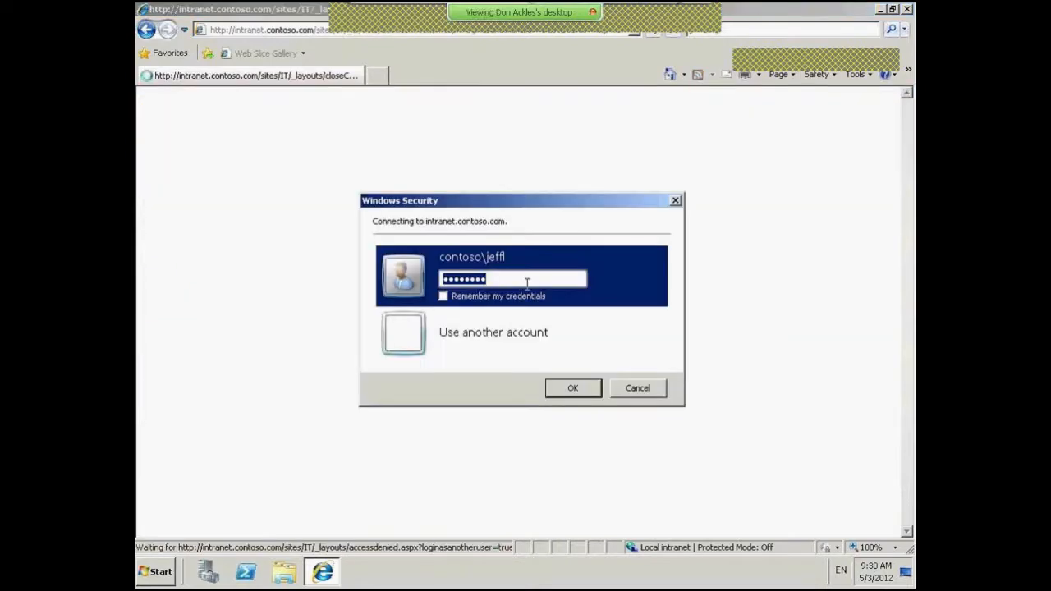
pyautogui.click(401, 334)
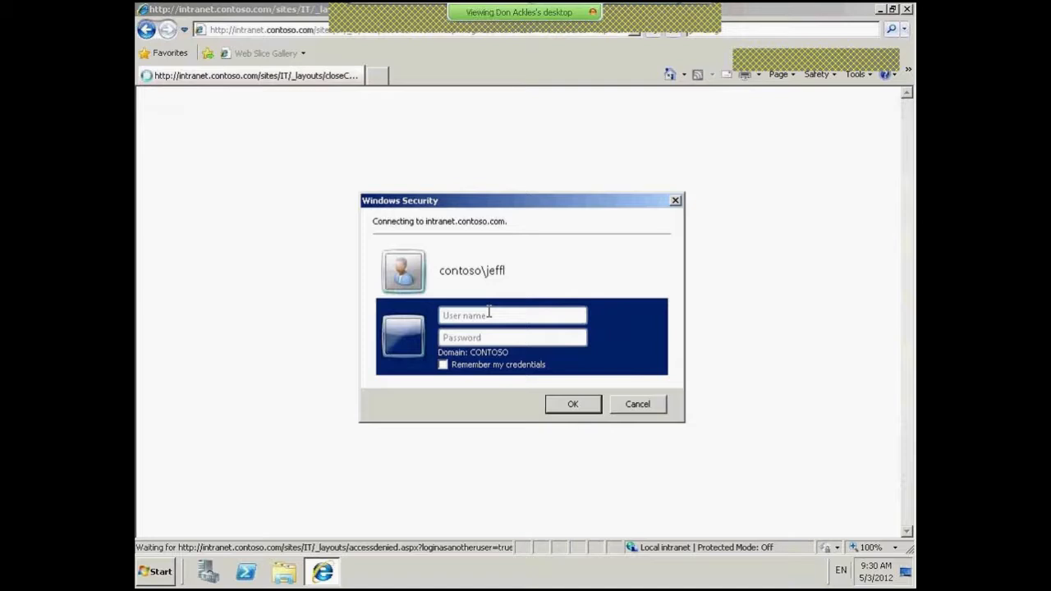
pyautogui.write('contoso\\sp_admin')
pyautogui.click(497, 341)
pyautogui.write('••••••••')
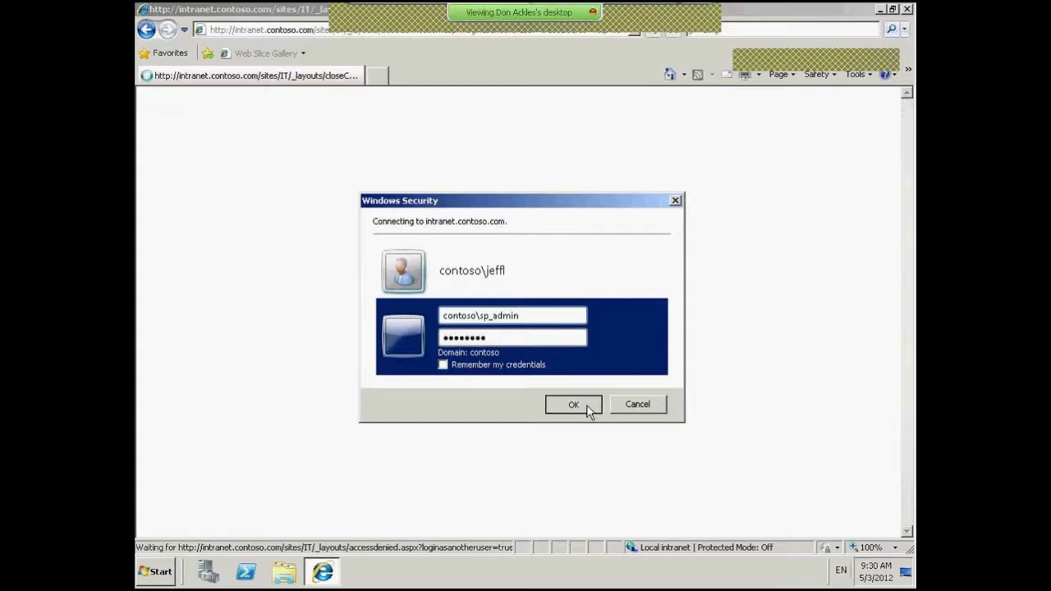
pyautogui.click(586, 406)
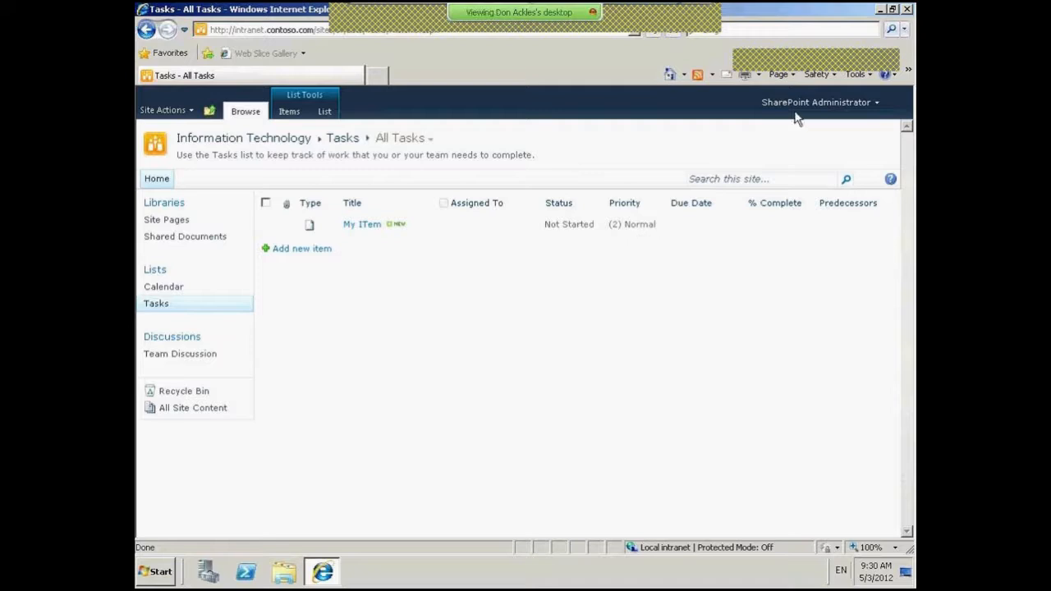
# - Make My ITem inherit permissions from its parent site again, discarding its unique permissions
pyautogui.moveTo(412, 225)
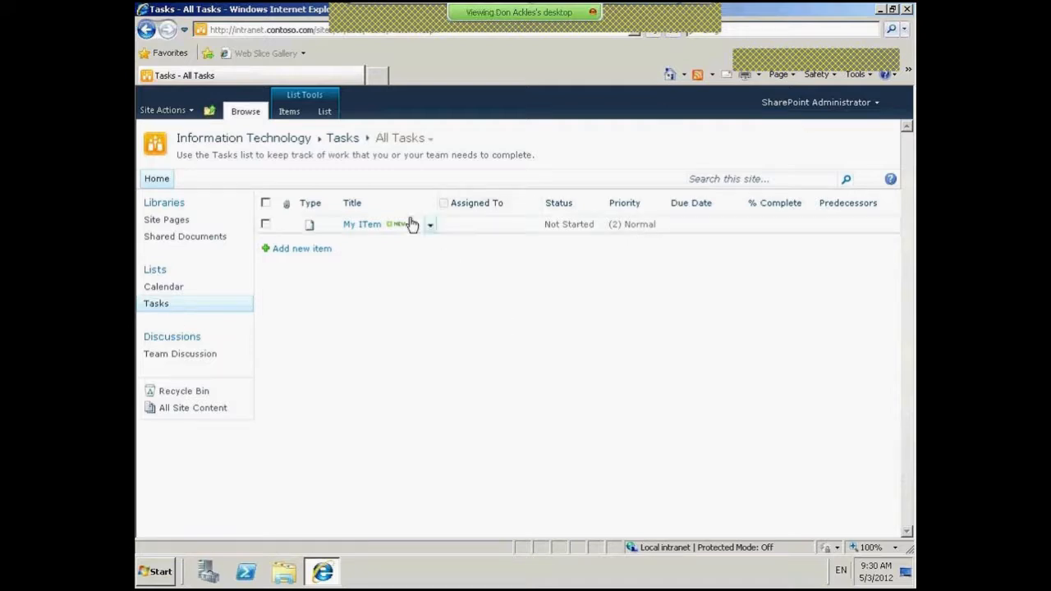
pyautogui.click(430, 225)
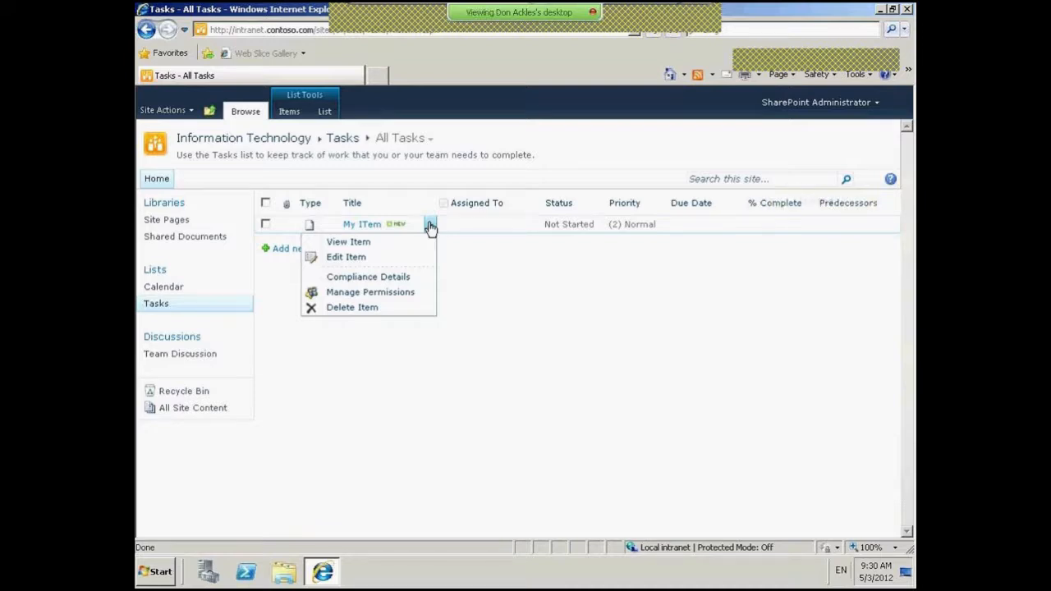
pyautogui.click(370, 292)
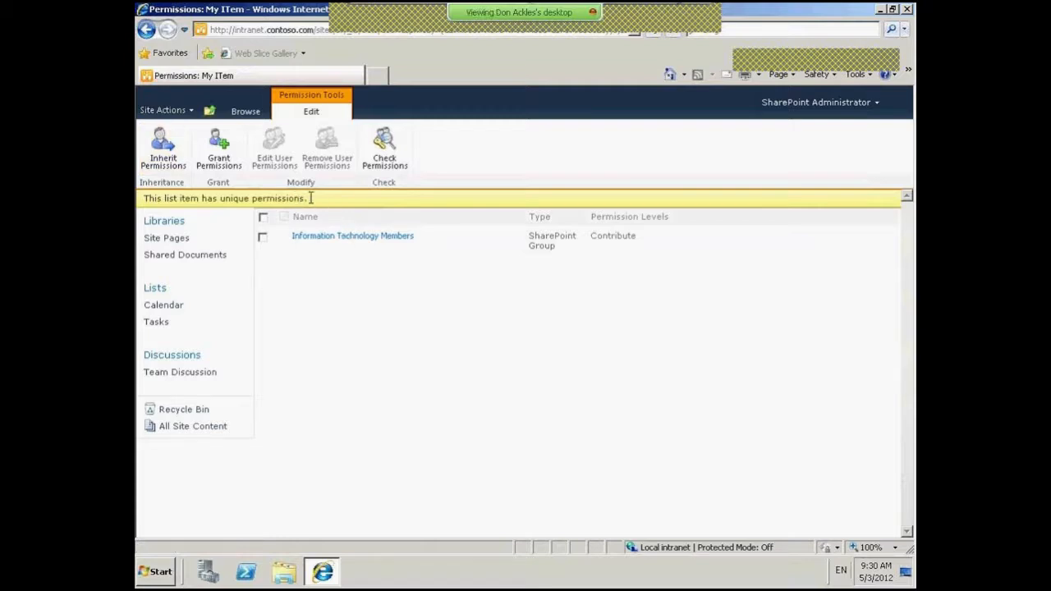
pyautogui.click(168, 155)
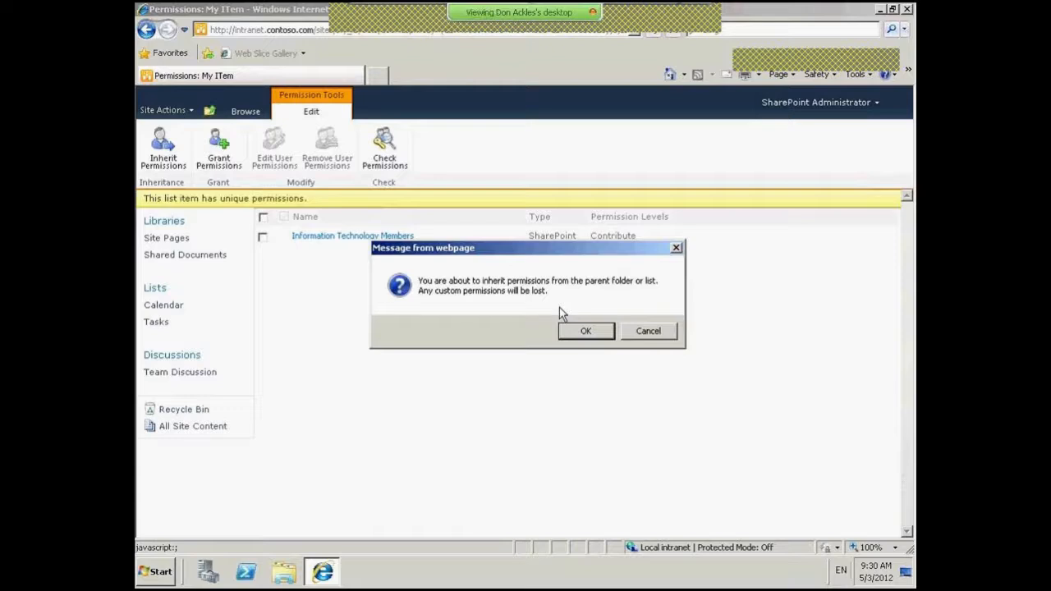
pyautogui.click(585, 330)
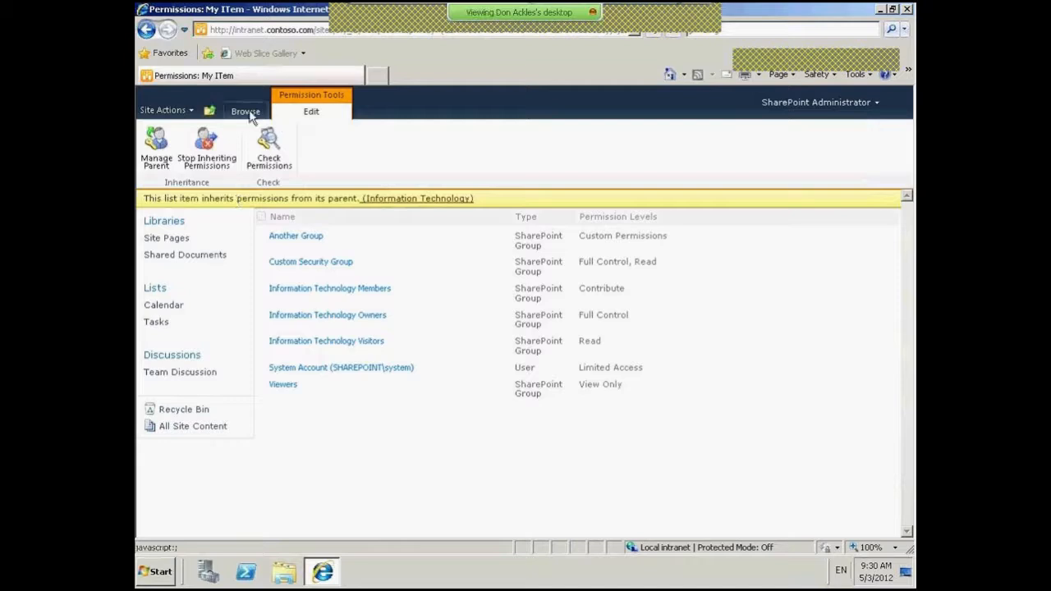
pyautogui.click(209, 110)
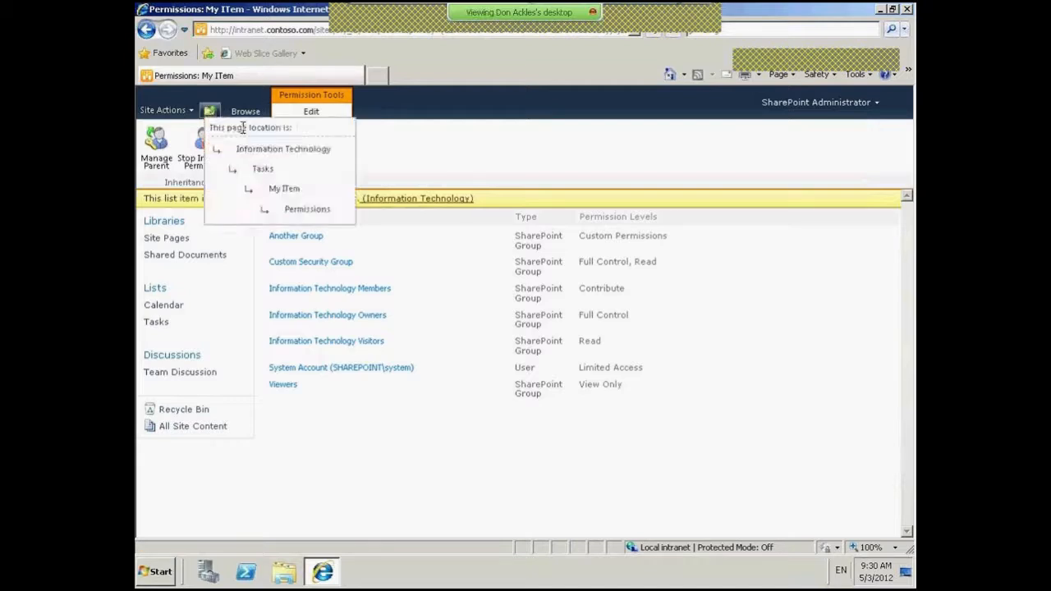
# - List the uniquely secured content in the Information Technology site's permissions
pyautogui.click(164, 110)
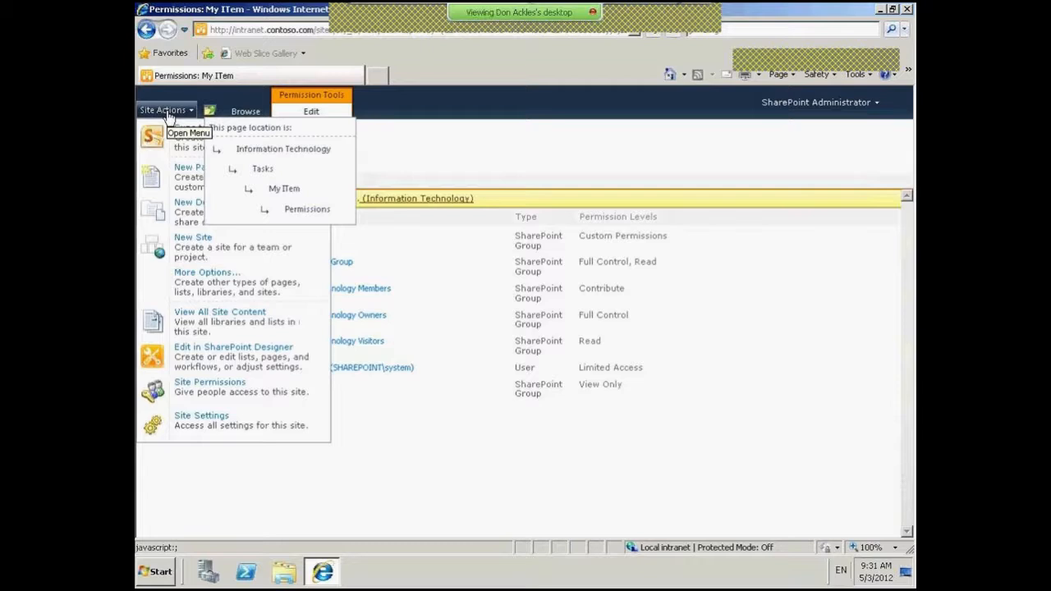
pyautogui.click(236, 394)
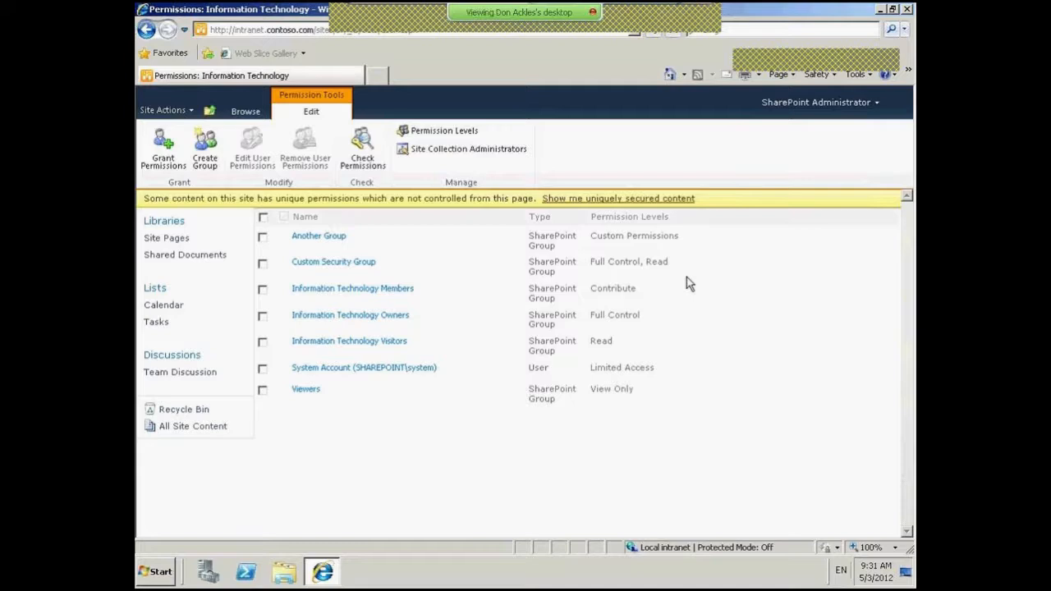
pyautogui.click(617, 201)
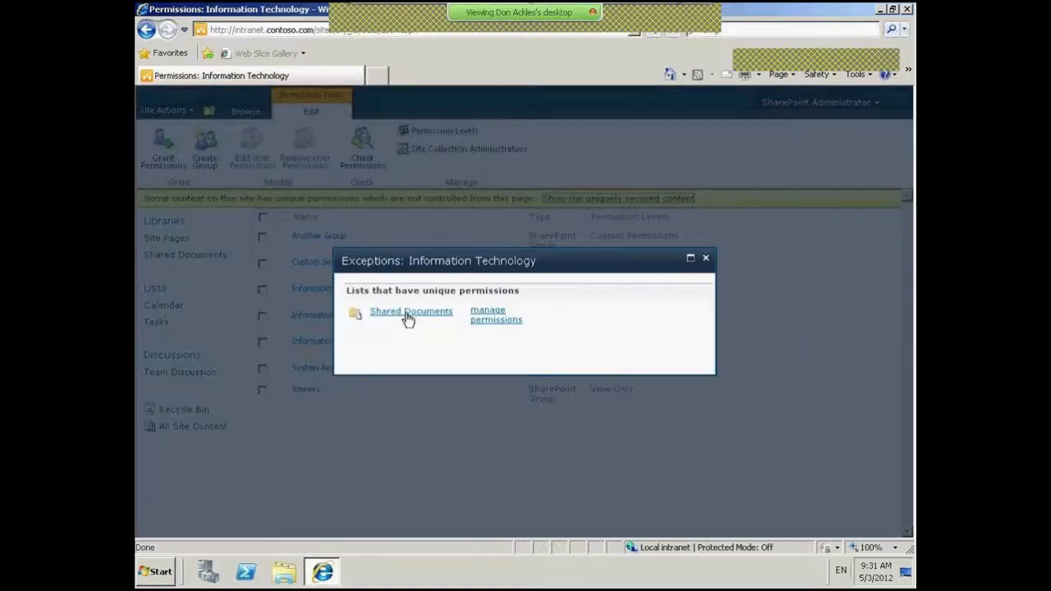
# - Make Shared Documents inherit site permissions again, then return to the parent site's Permissions page
pyautogui.click(496, 316)
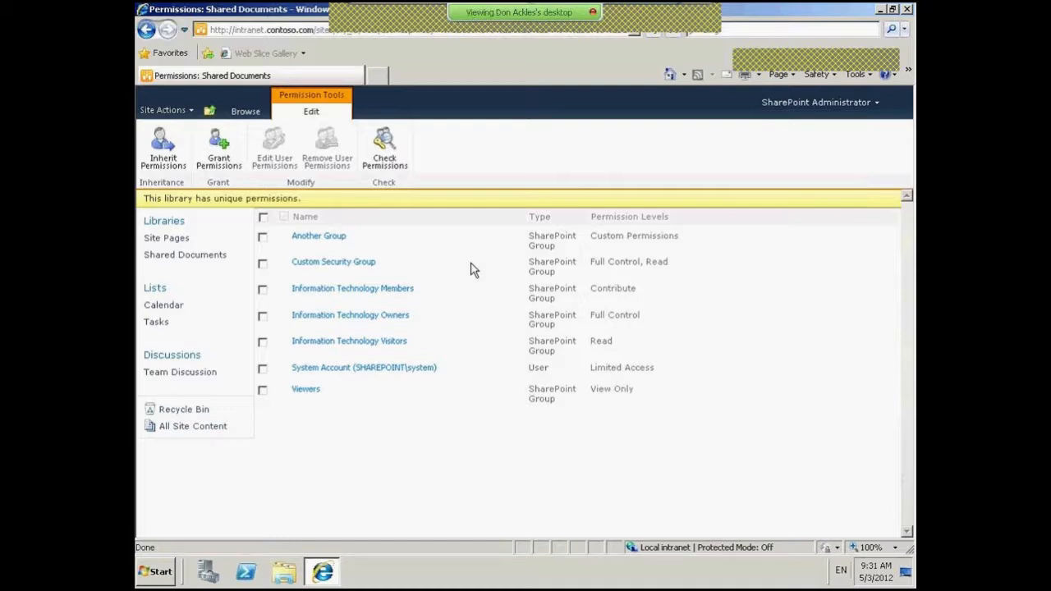
pyautogui.click(163, 148)
pyautogui.click(582, 330)
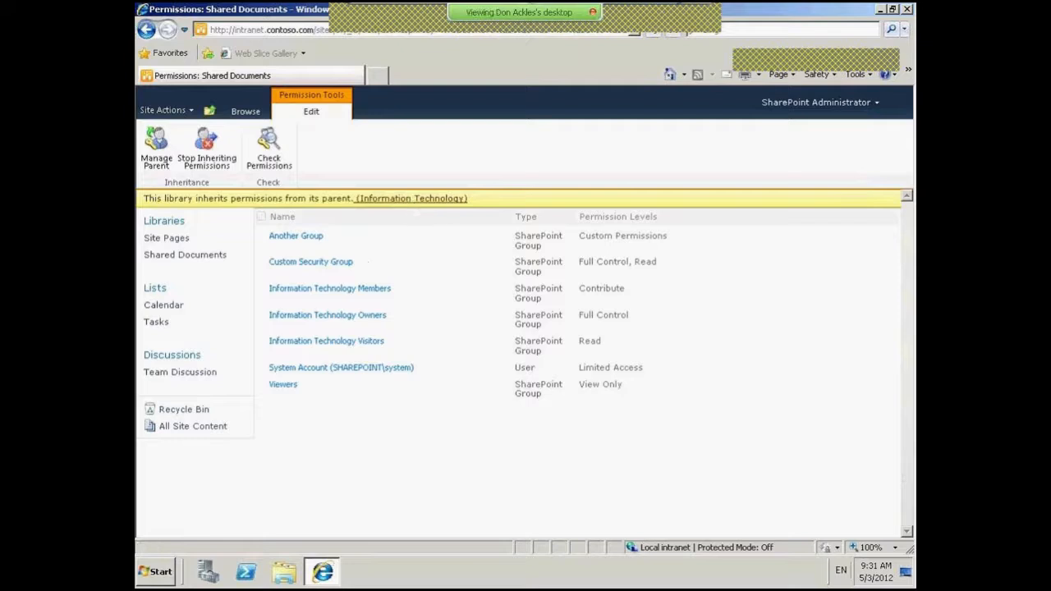
pyautogui.click(155, 152)
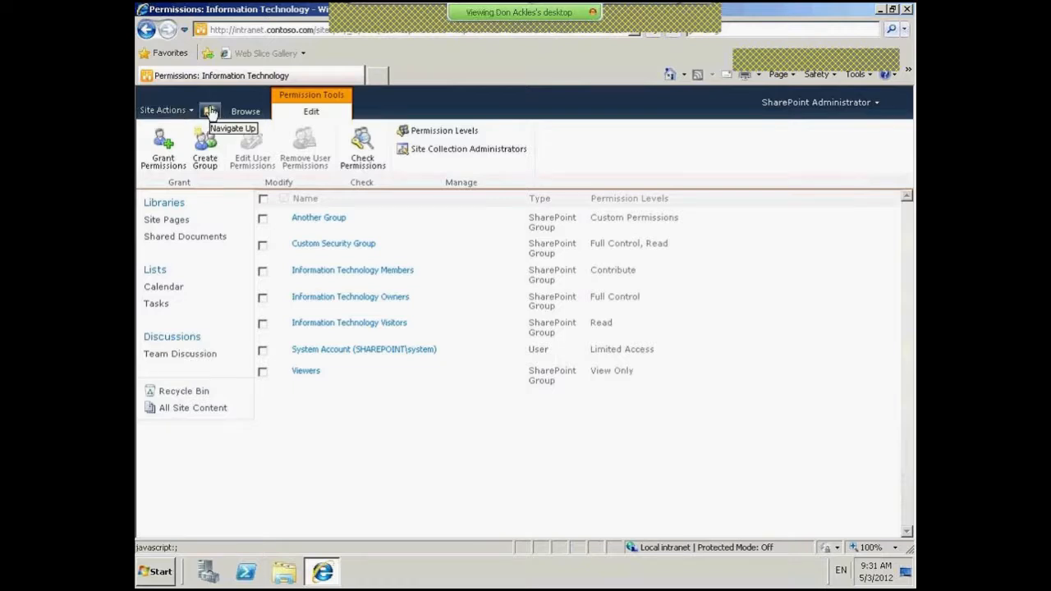
pyautogui.click(210, 112)
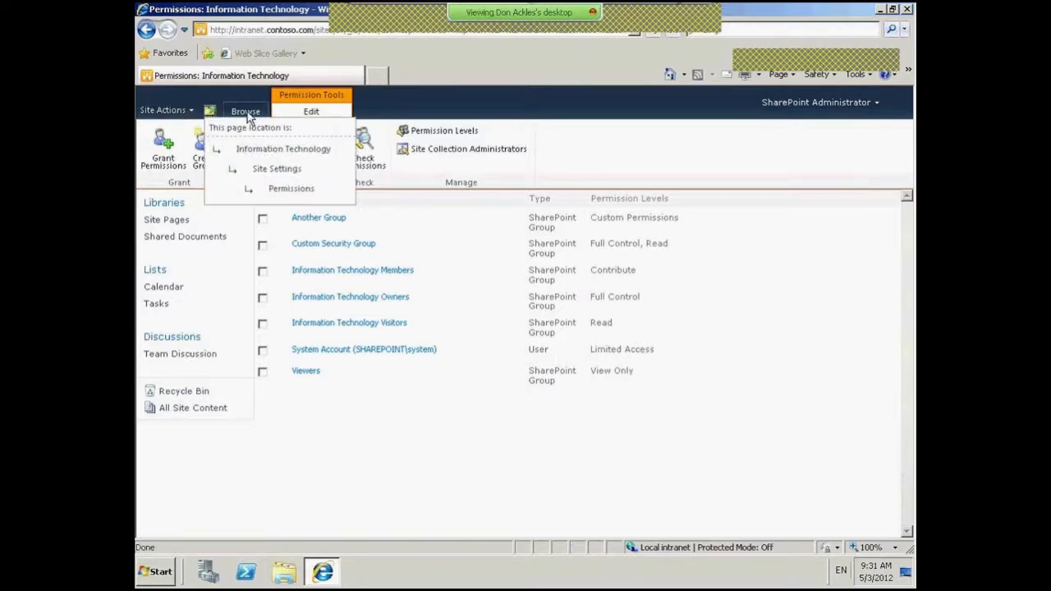
pyautogui.click(263, 149)
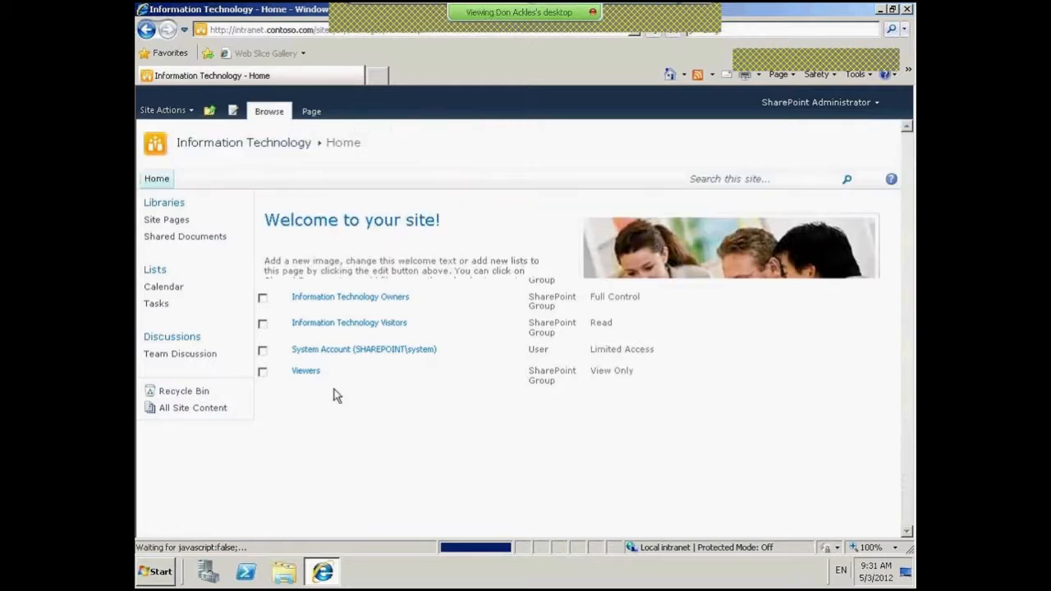
pyautogui.click(164, 112)
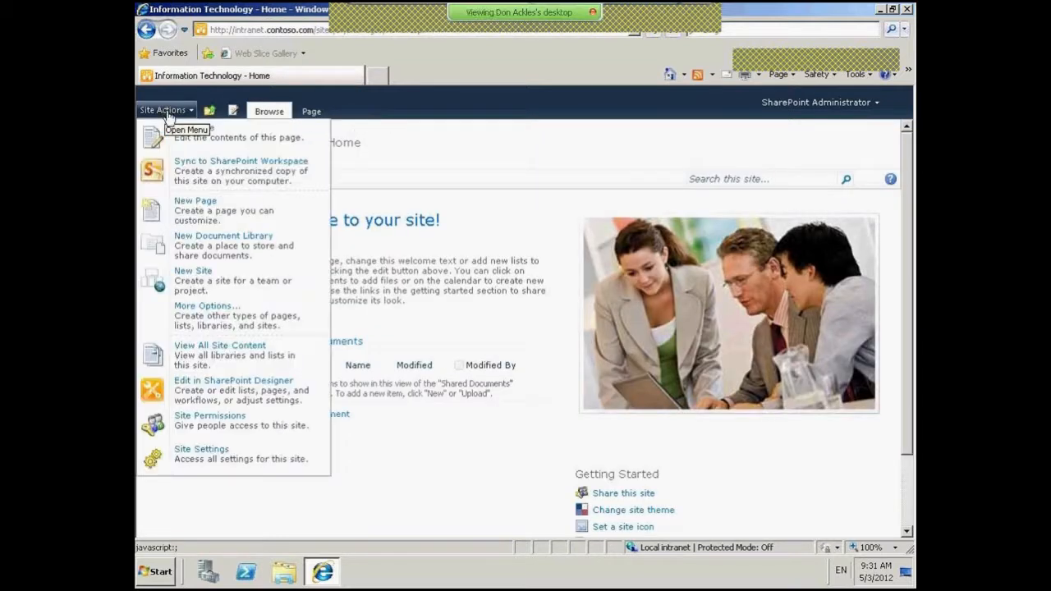
pyautogui.click(237, 460)
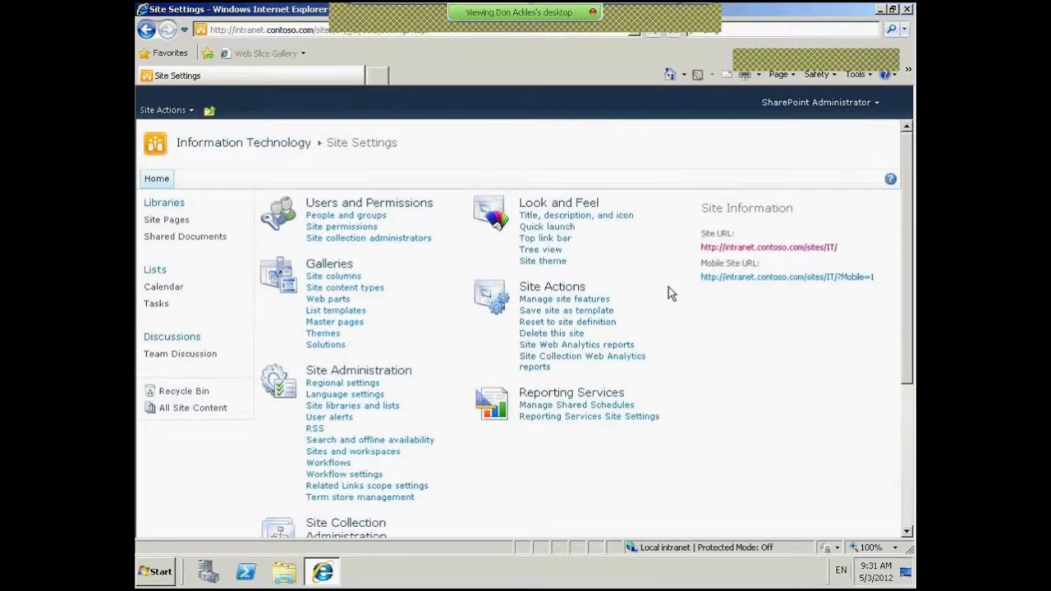
pyautogui.scroll(-1, 669, 294)
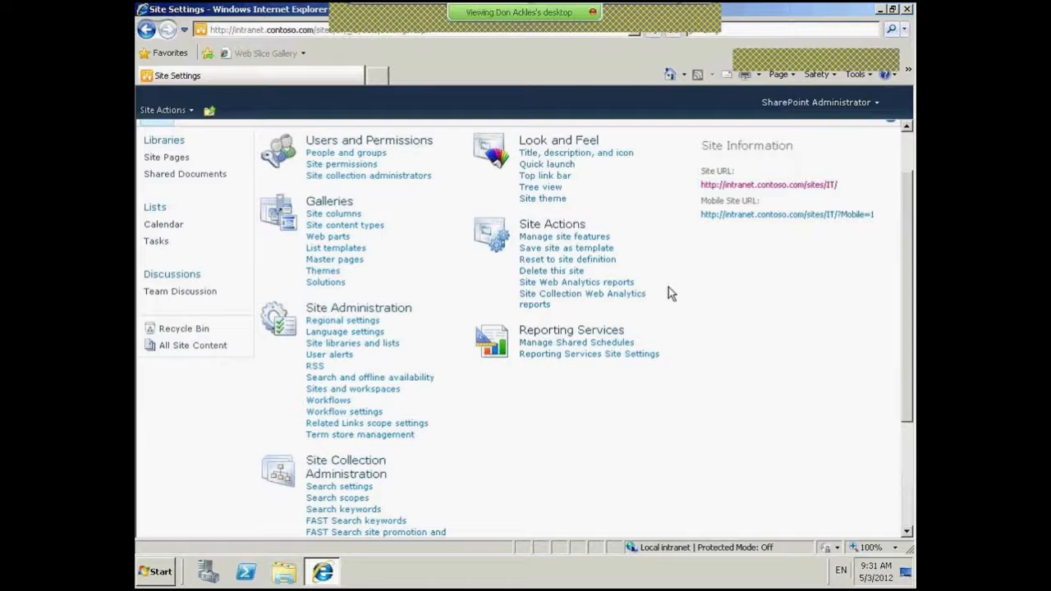
pyautogui.scroll(1, 669, 288)
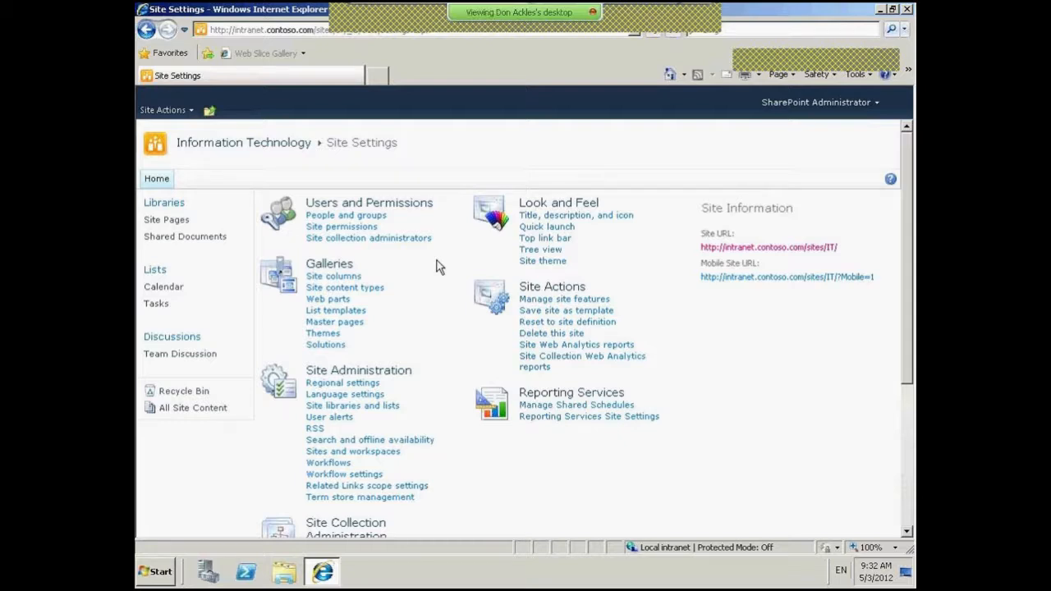
pyautogui.click(350, 227)
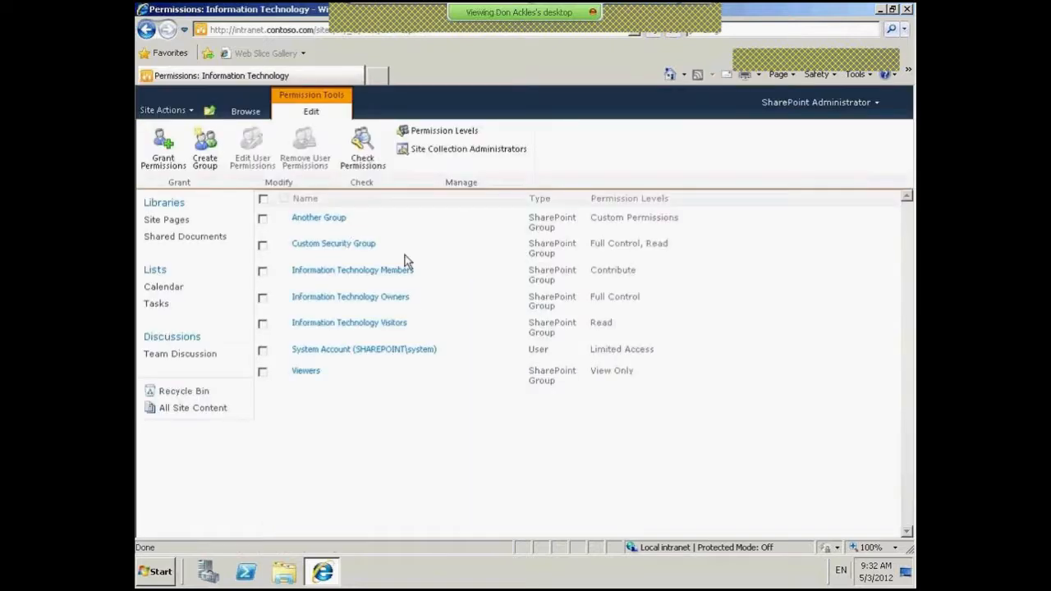
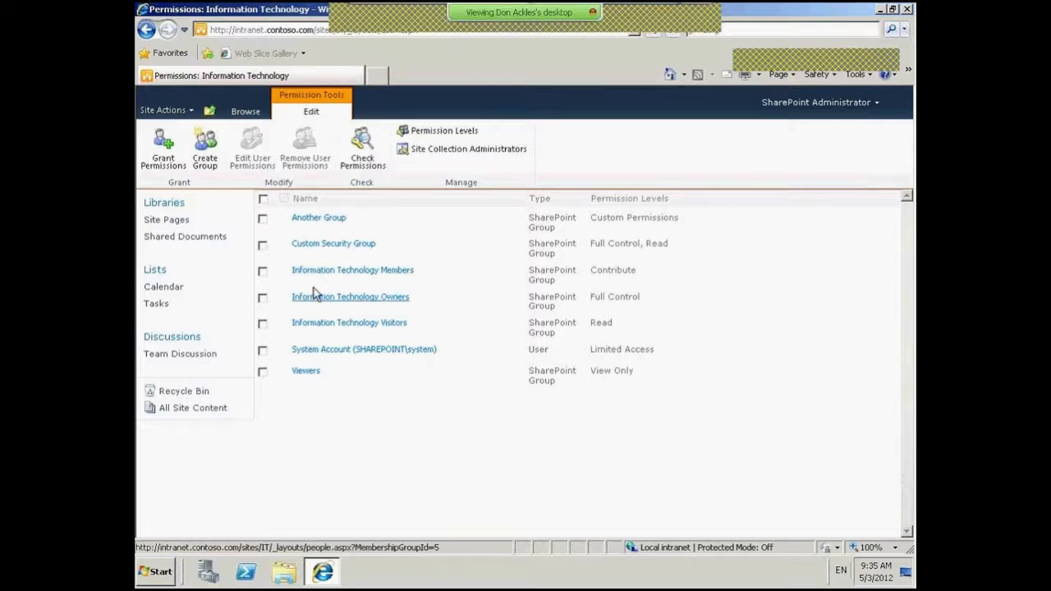
# - Open the site's Permission Levels list and select the Full Control level to inspect it
pyautogui.click(452, 137)
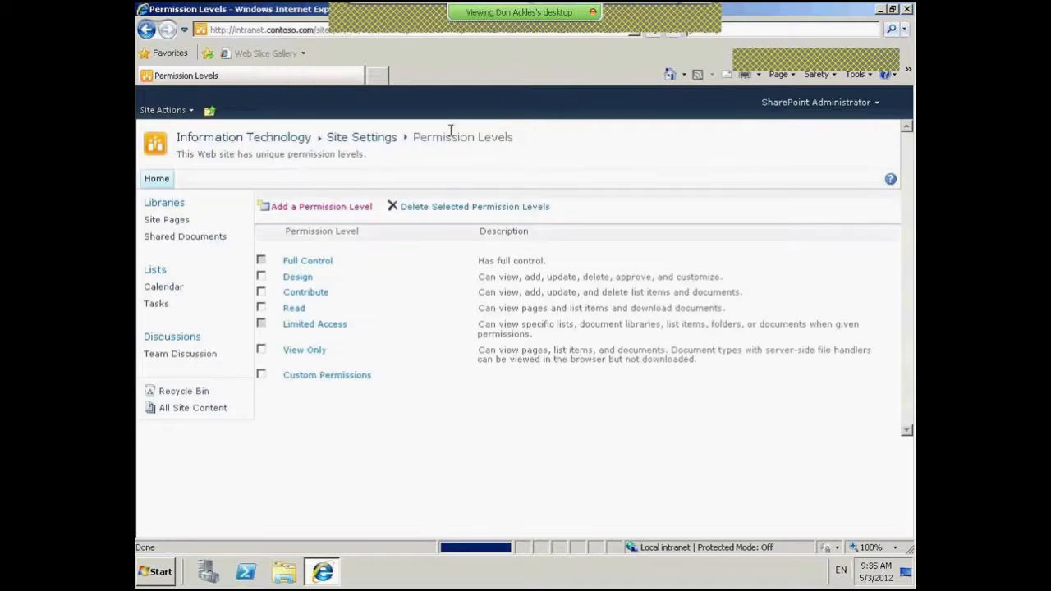
pyautogui.click(324, 261)
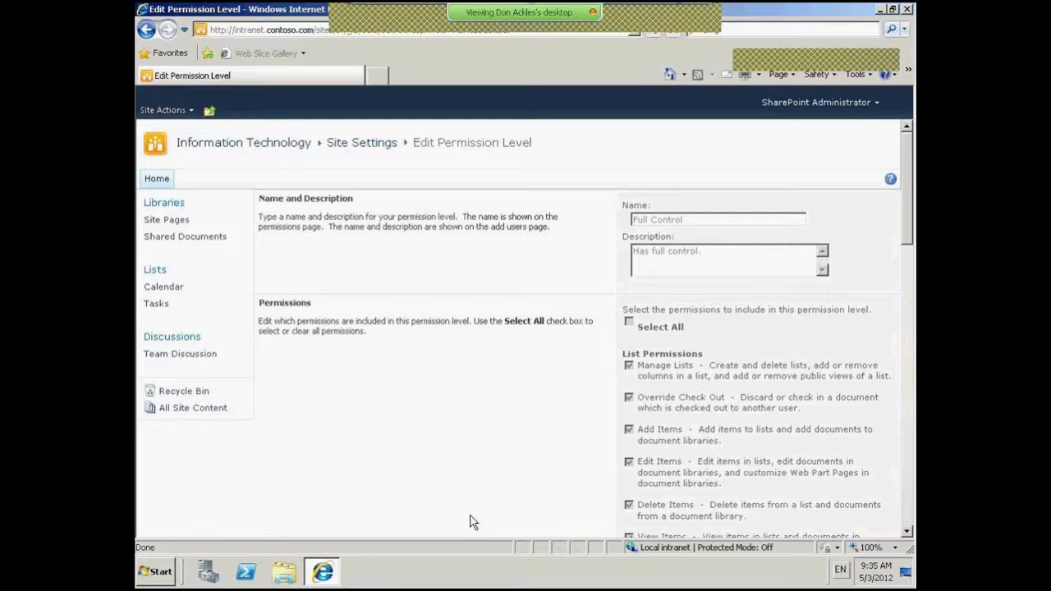
# - Scroll through all of Full Control's permissions, then return to Site Permissions via Site Actions
pyautogui.moveTo(906, 196); pyautogui.dragTo(905, 239)
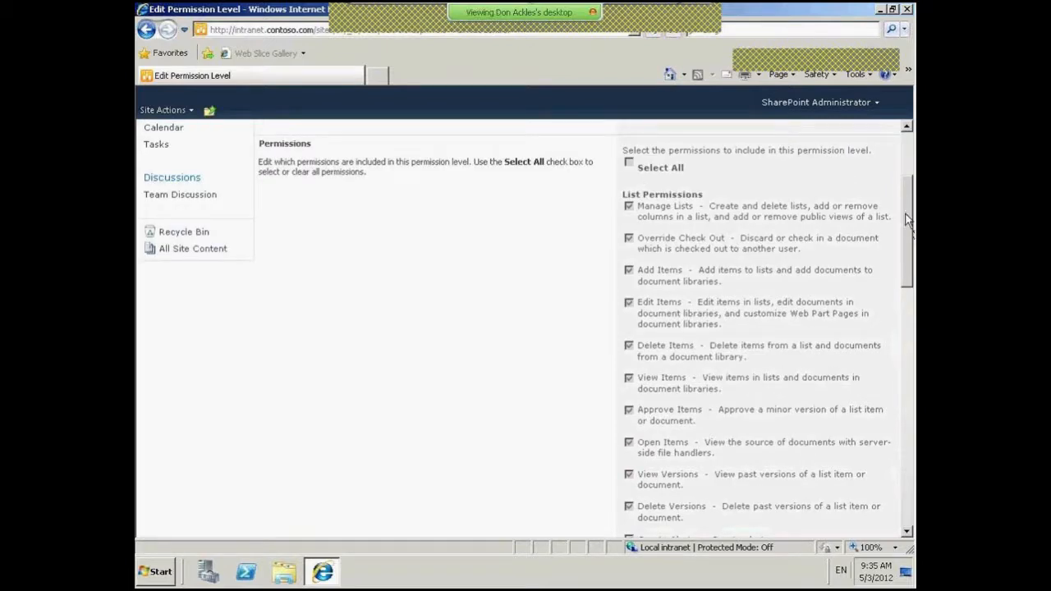
pyautogui.moveTo(911, 216)
pyautogui.mouseDown()
pyautogui.moveTo(911, 241)
pyautogui.moveTo(911, 230)
pyautogui.mouseUp()
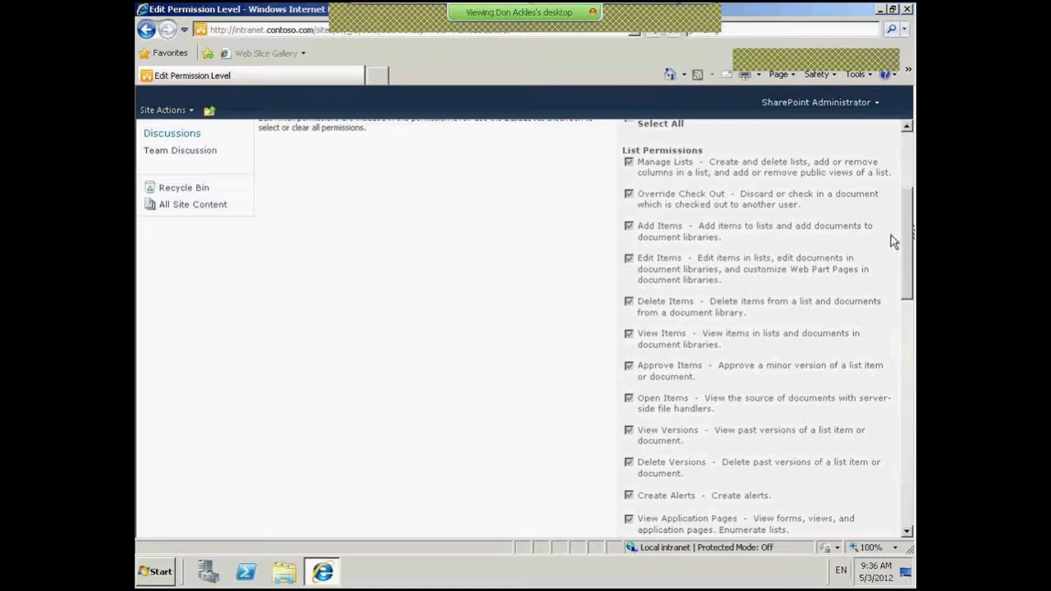
pyautogui.moveTo(909, 244); pyautogui.dragTo(905, 304)
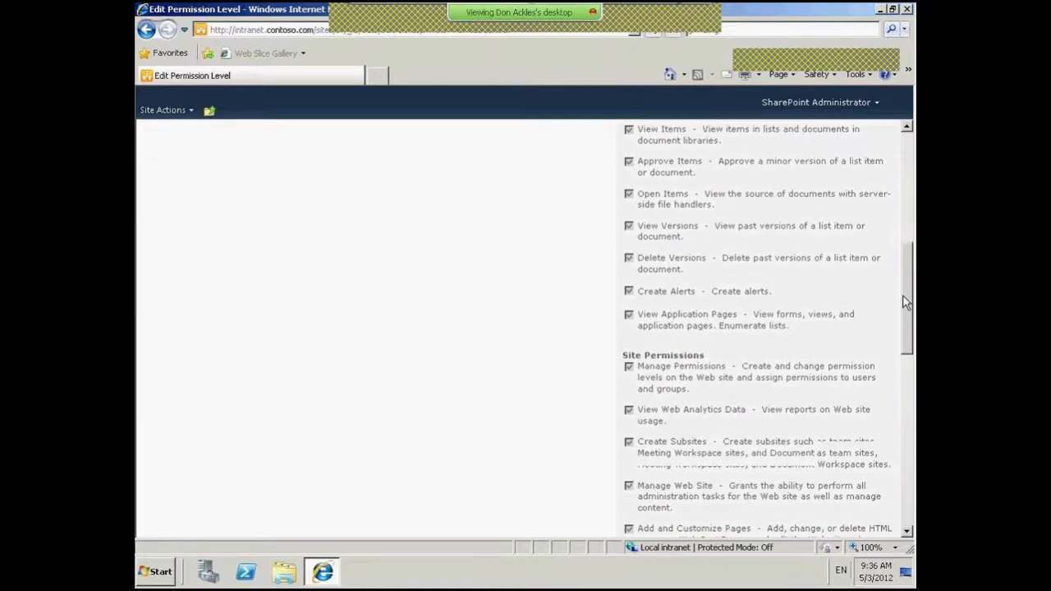
pyautogui.moveTo(905, 303); pyautogui.dragTo(910, 279)
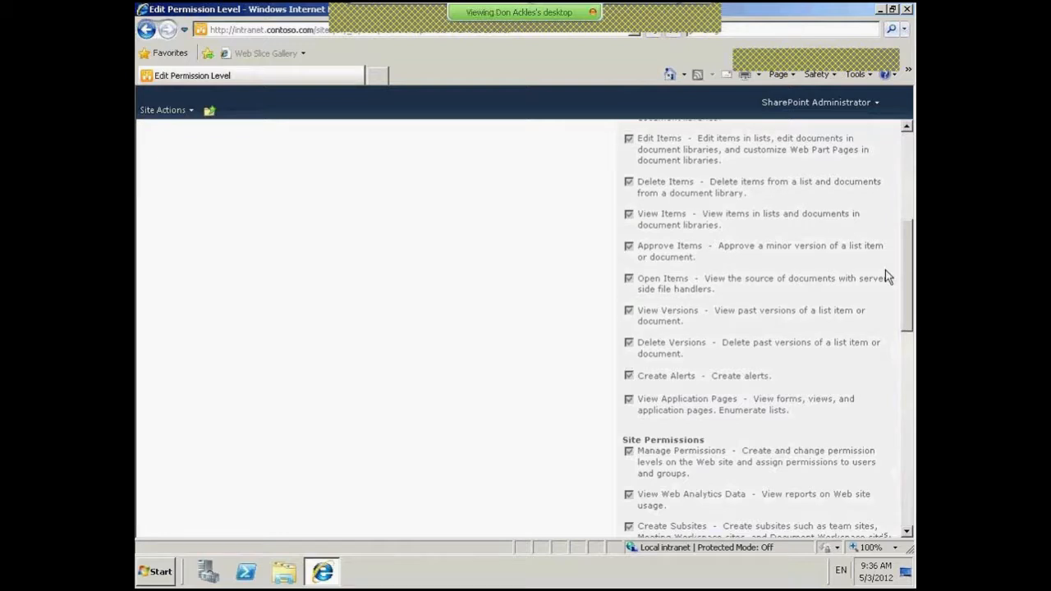
pyautogui.scroll(3, 620, 281)
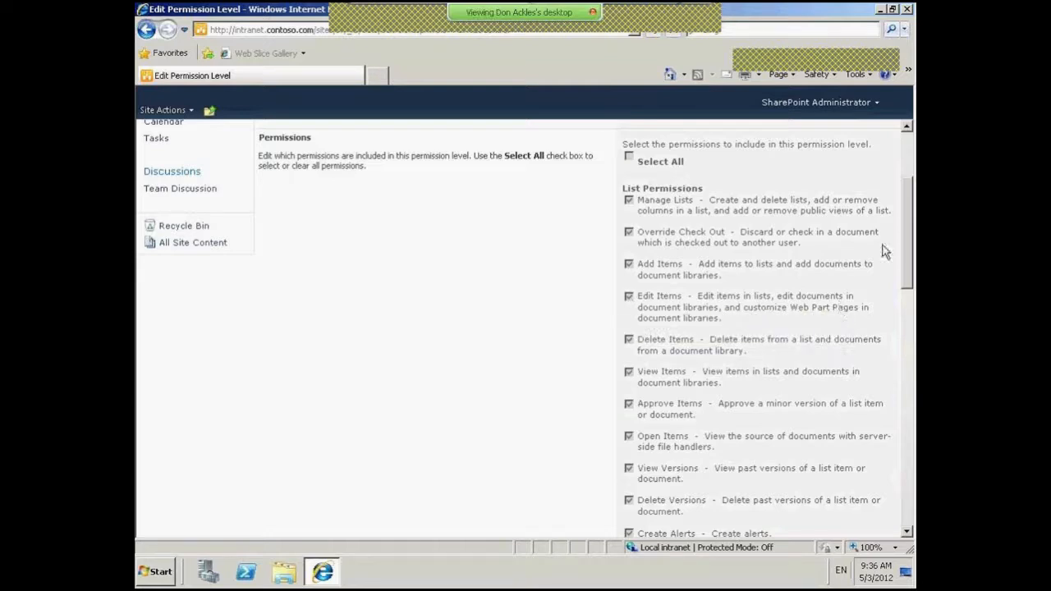
pyautogui.scroll(-2, 884, 252)
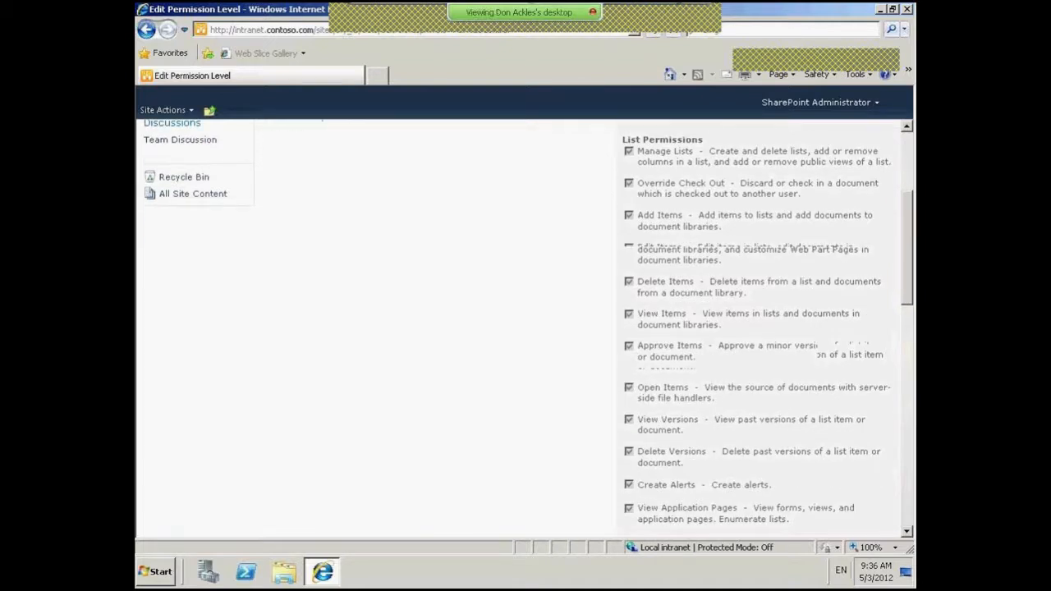
pyautogui.scroll(-5, 910, 299)
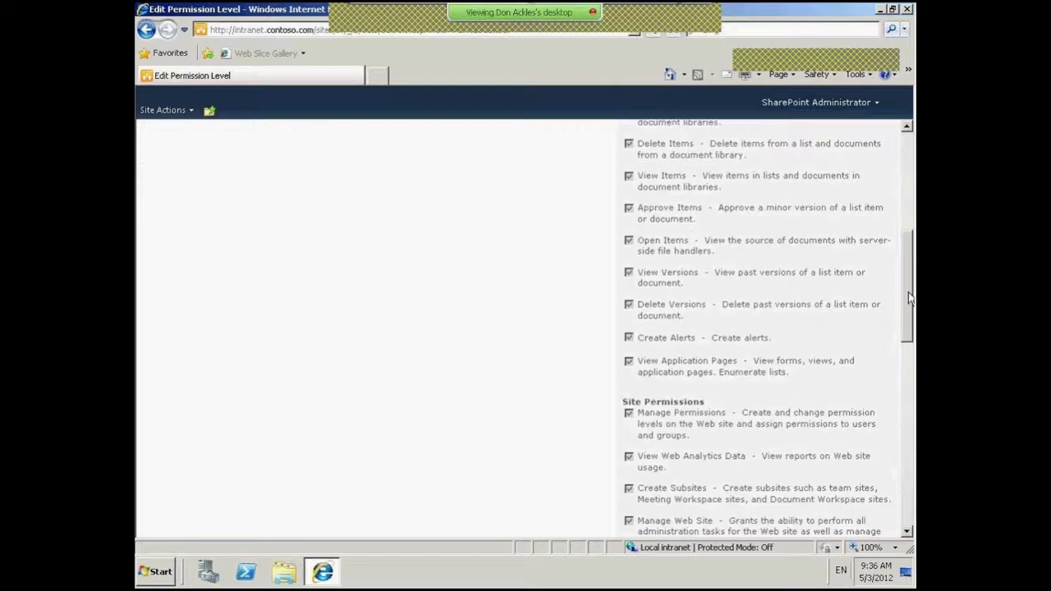
pyautogui.moveTo(910, 299); pyautogui.dragTo(909, 349)
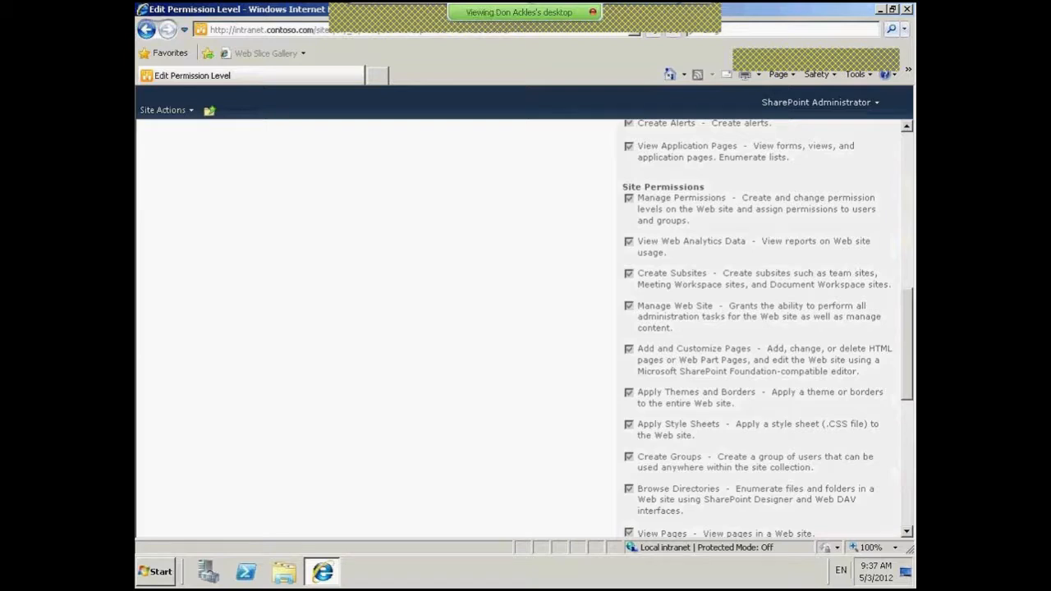
pyautogui.moveTo(909, 349); pyautogui.dragTo(910, 339)
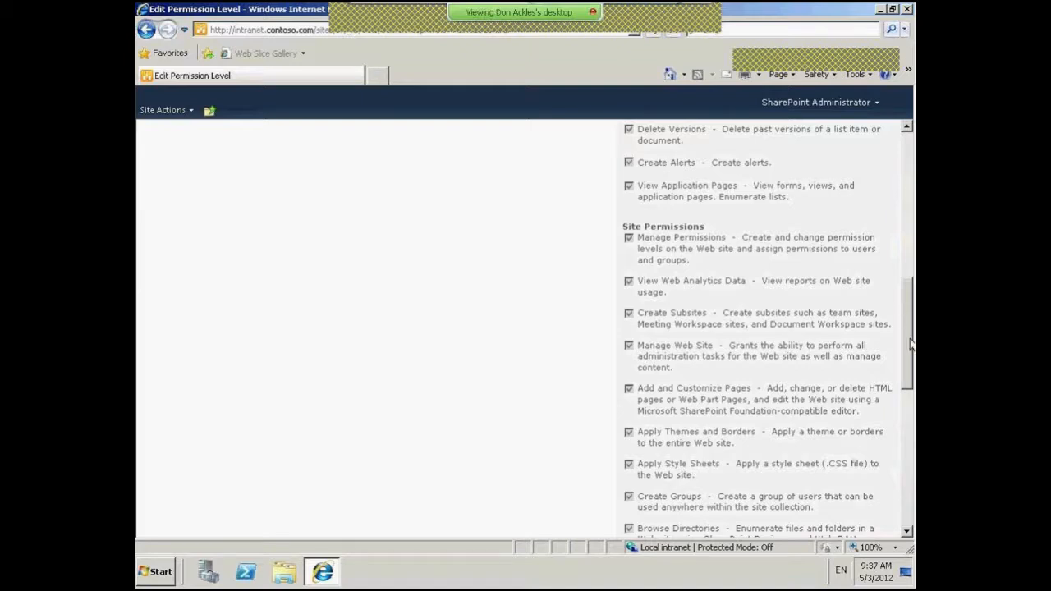
pyautogui.moveTo(910, 345); pyautogui.dragTo(909, 367)
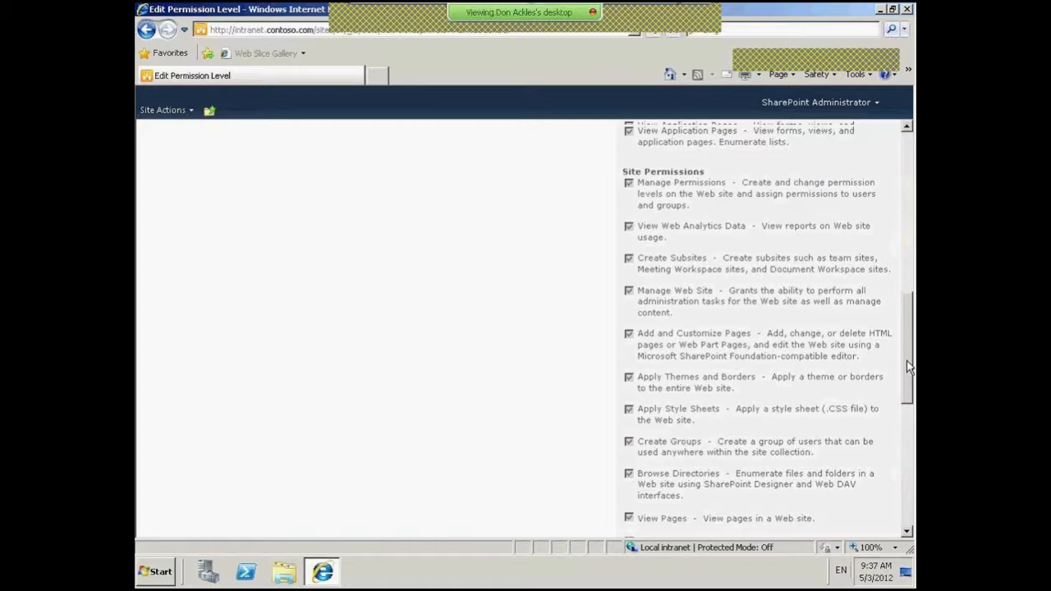
pyautogui.moveTo(908, 368); pyautogui.dragTo(909, 244)
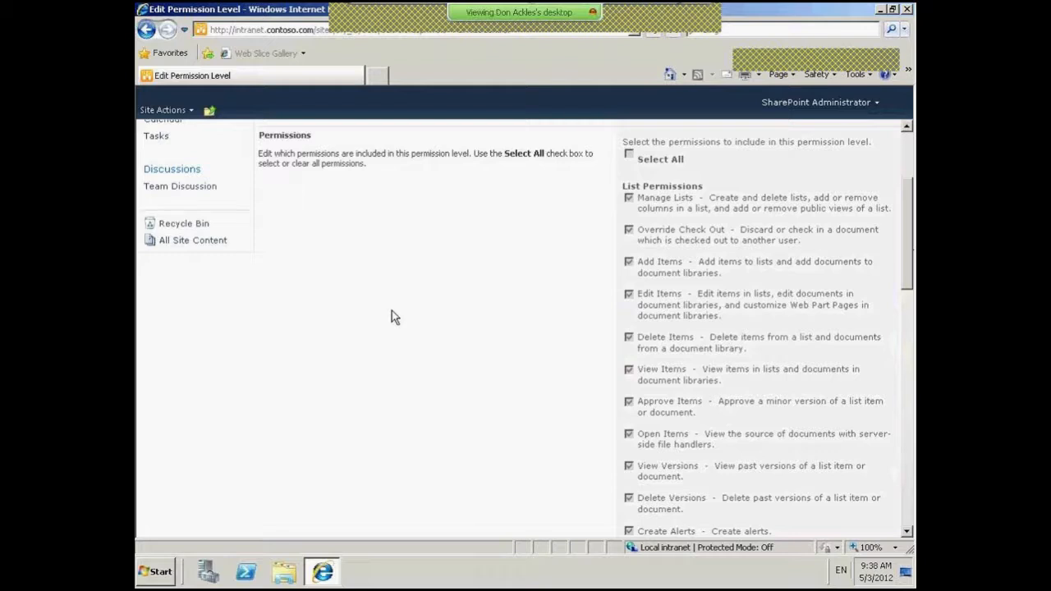
pyautogui.click(199, 112)
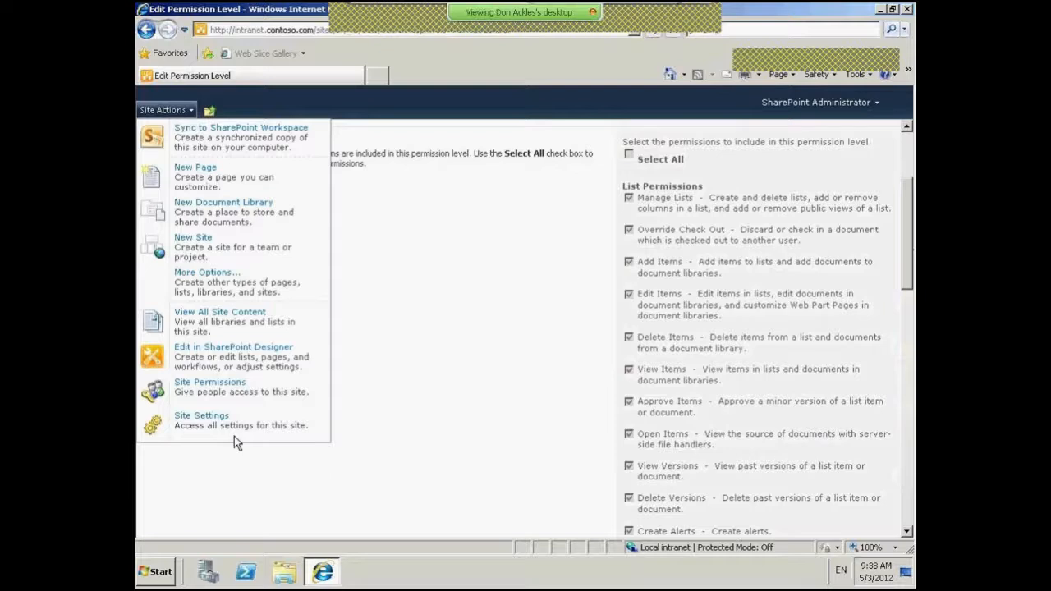
pyautogui.click(224, 386)
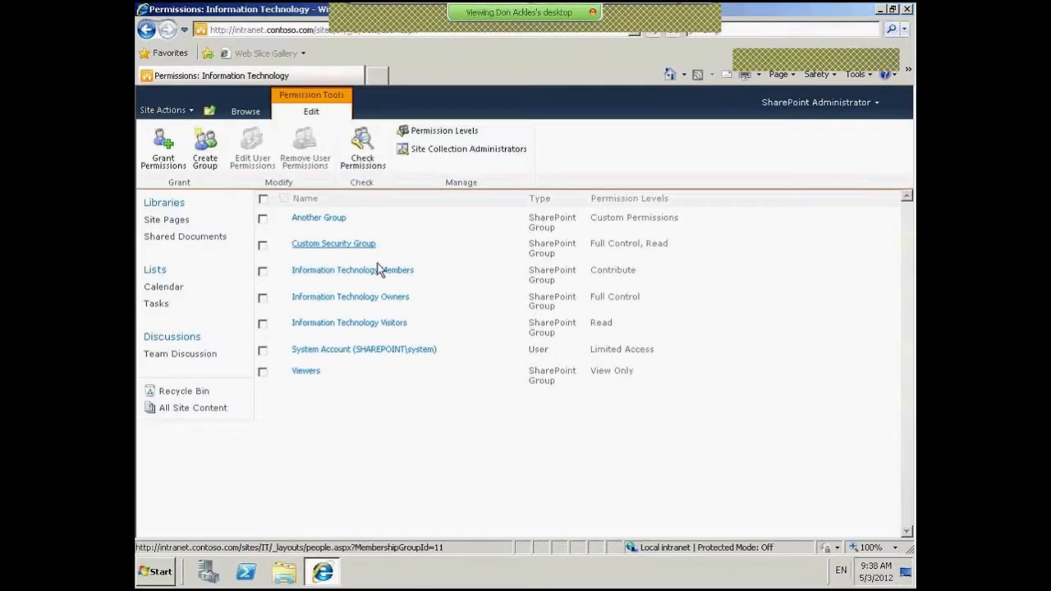
pyautogui.click(309, 325)
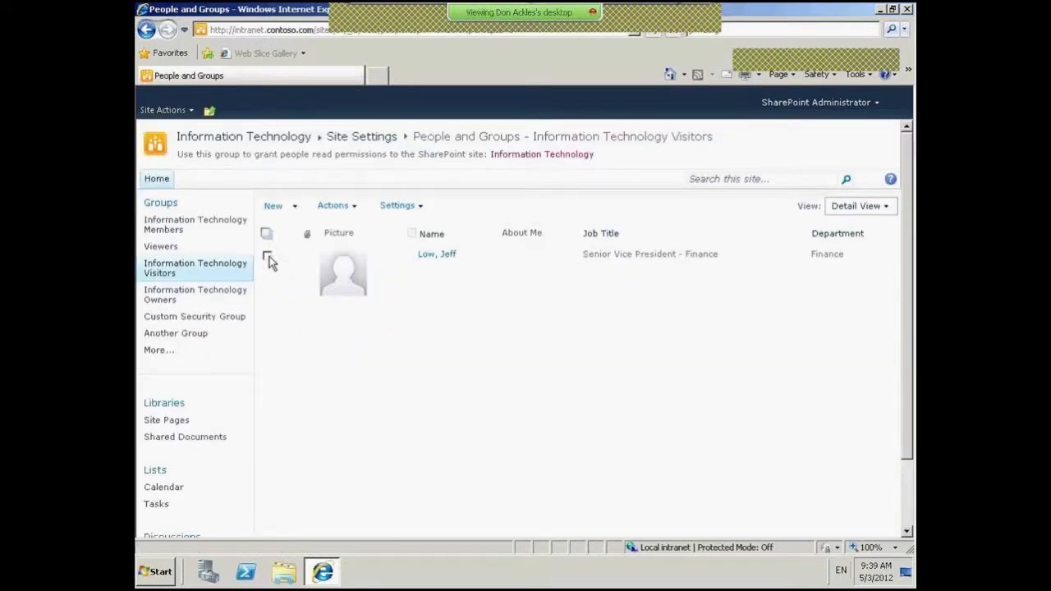
pyautogui.click(268, 256)
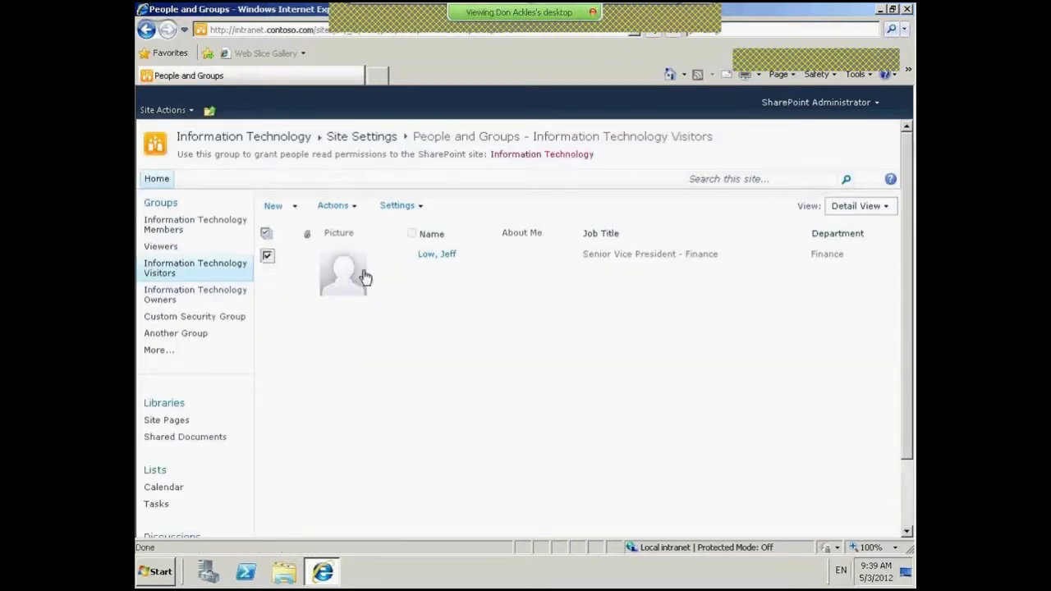
pyautogui.click(353, 207)
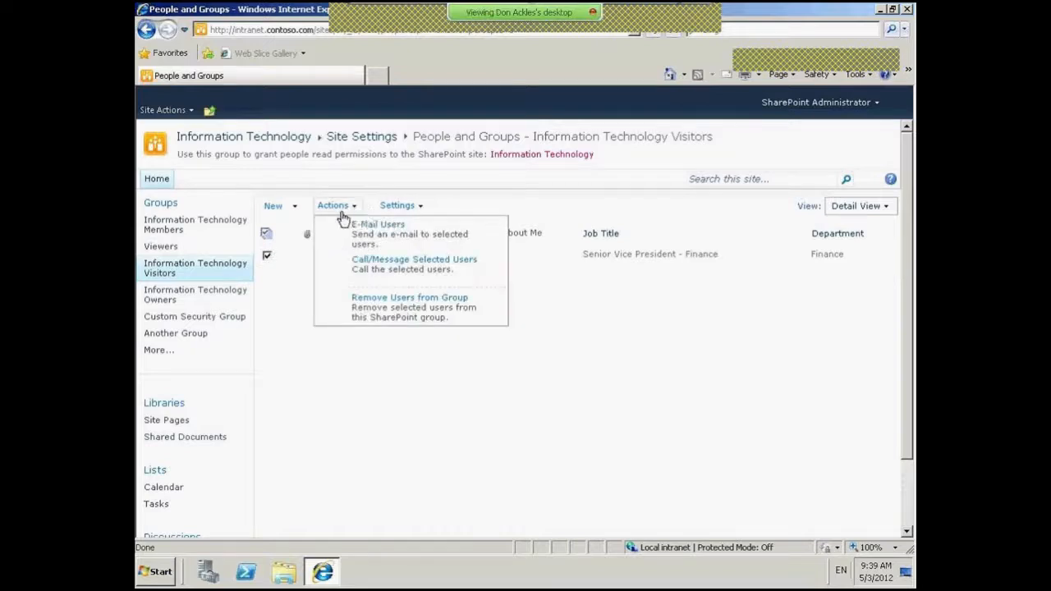
pyautogui.click(395, 207)
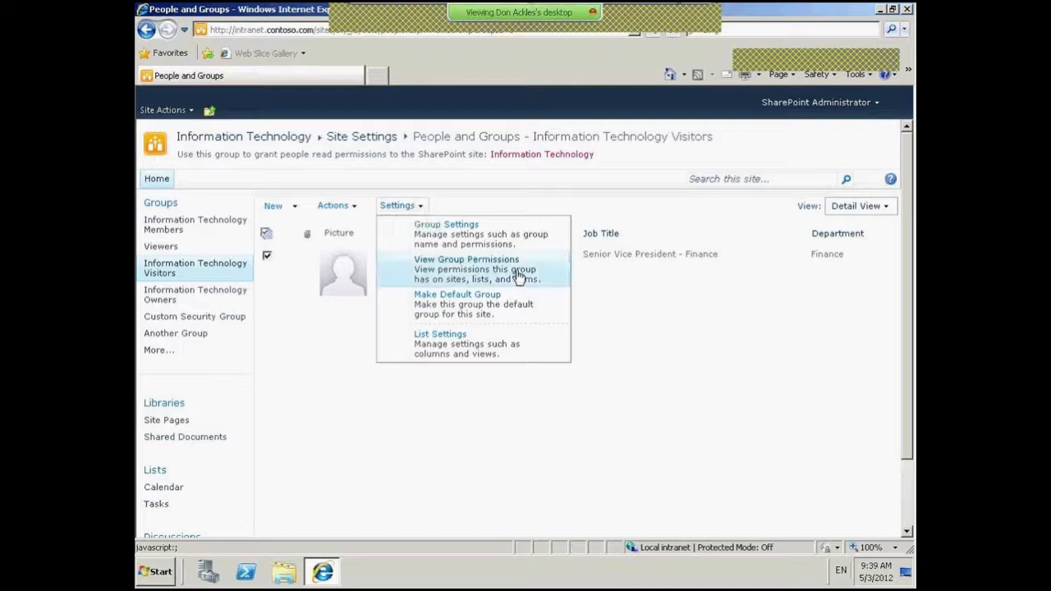
pyautogui.click(273, 206)
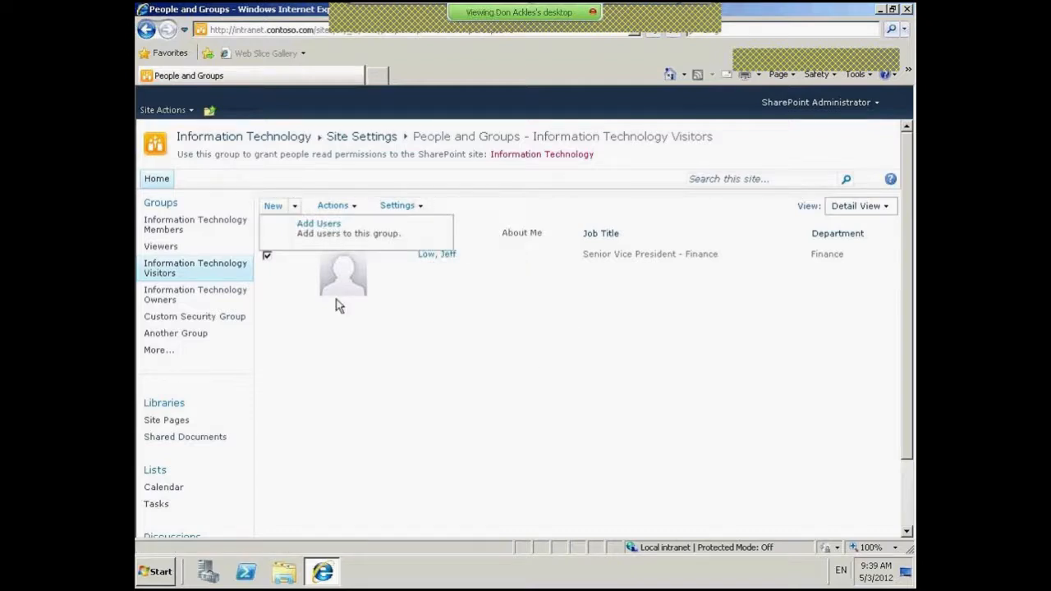
pyautogui.click(437, 254)
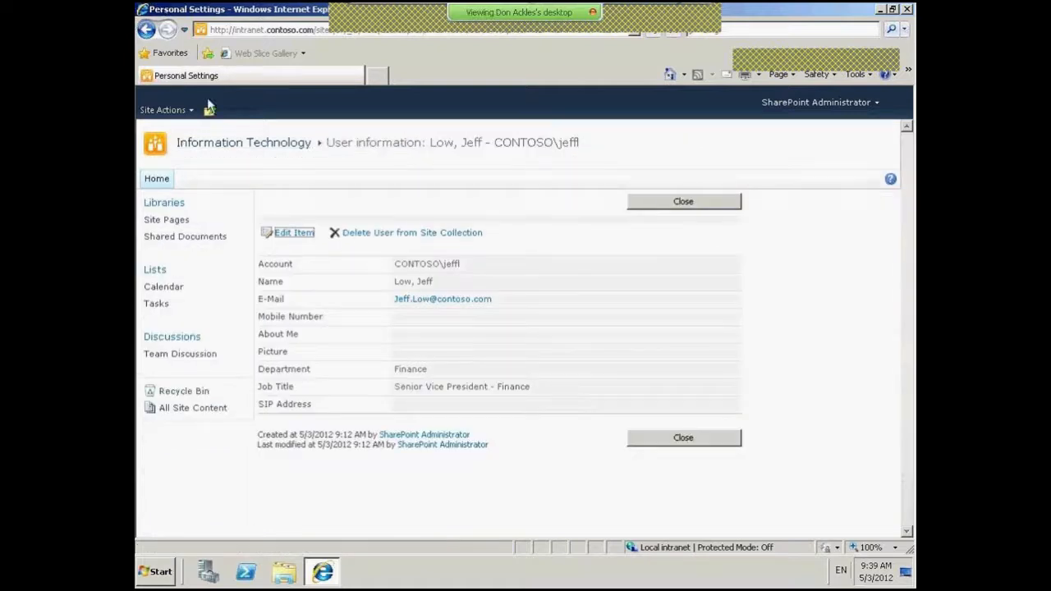
pyautogui.click(147, 30)
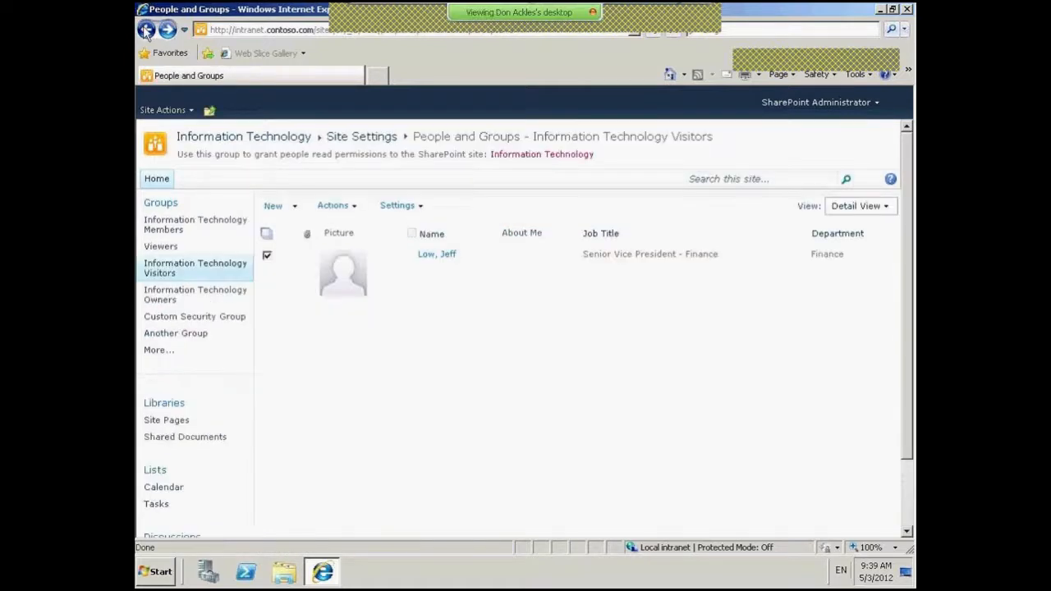
pyautogui.click(146, 30)
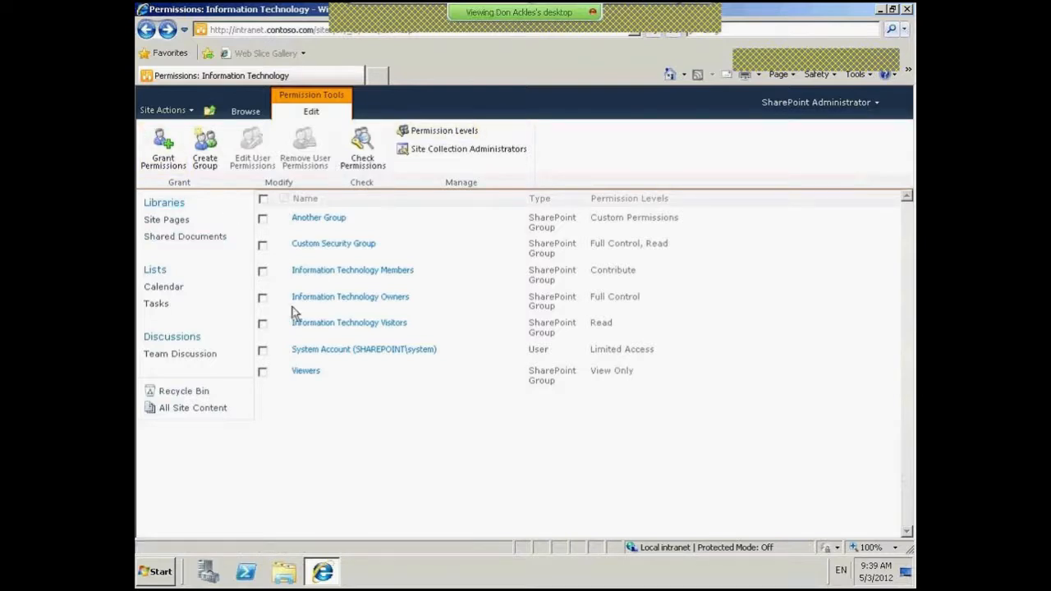
# - Check permissions for the user's account: Read via Information Technology Visitors, Custom Permissions via Another Group
pyautogui.click(263, 325)
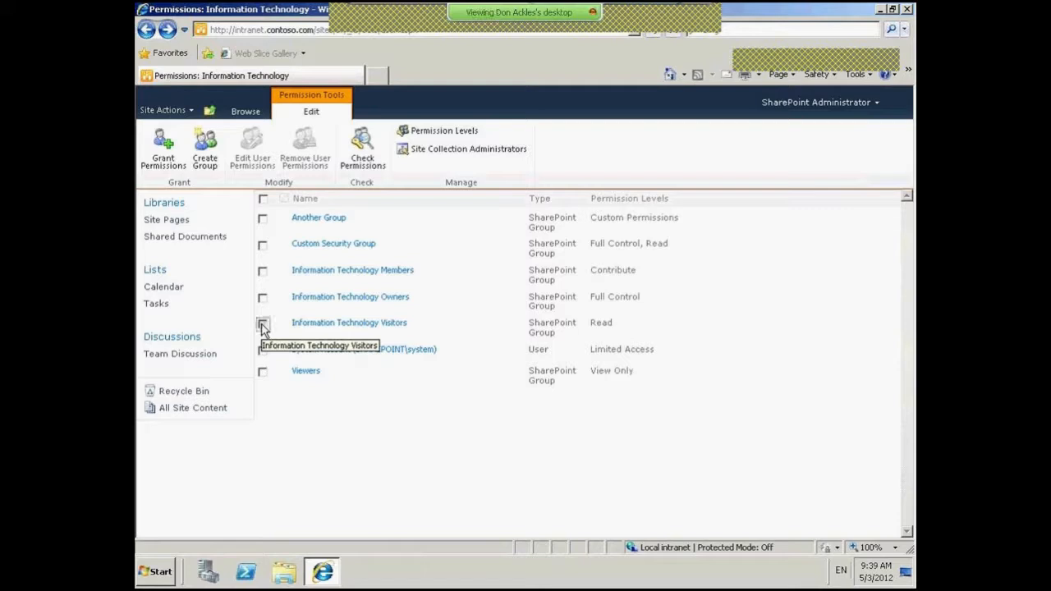
pyautogui.click(362, 152)
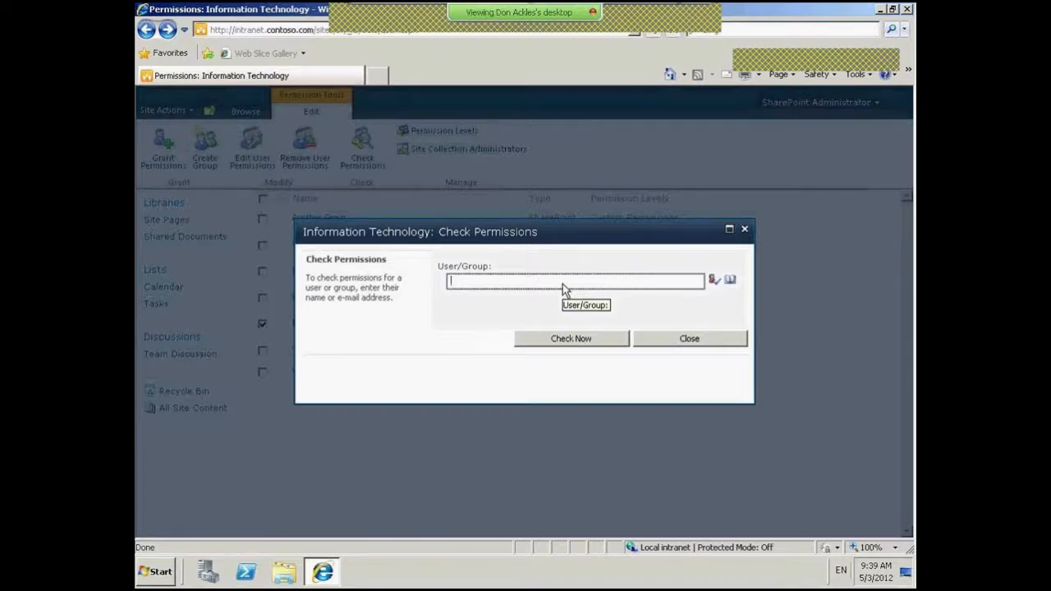
pyautogui.moveTo(532, 231); pyautogui.dragTo(684, 207)
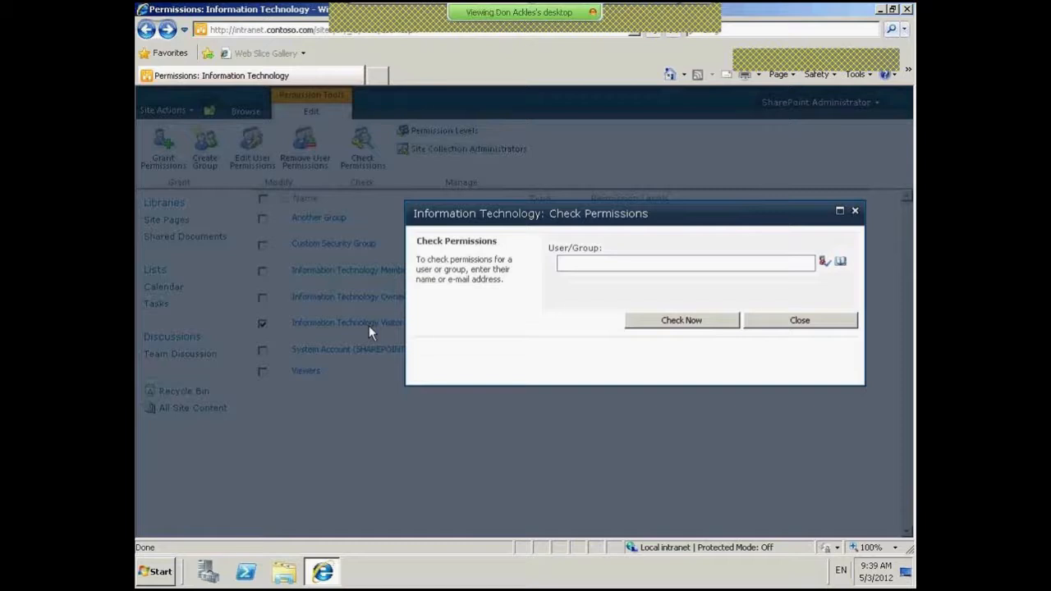
pyautogui.click(603, 250)
pyautogui.write('c')
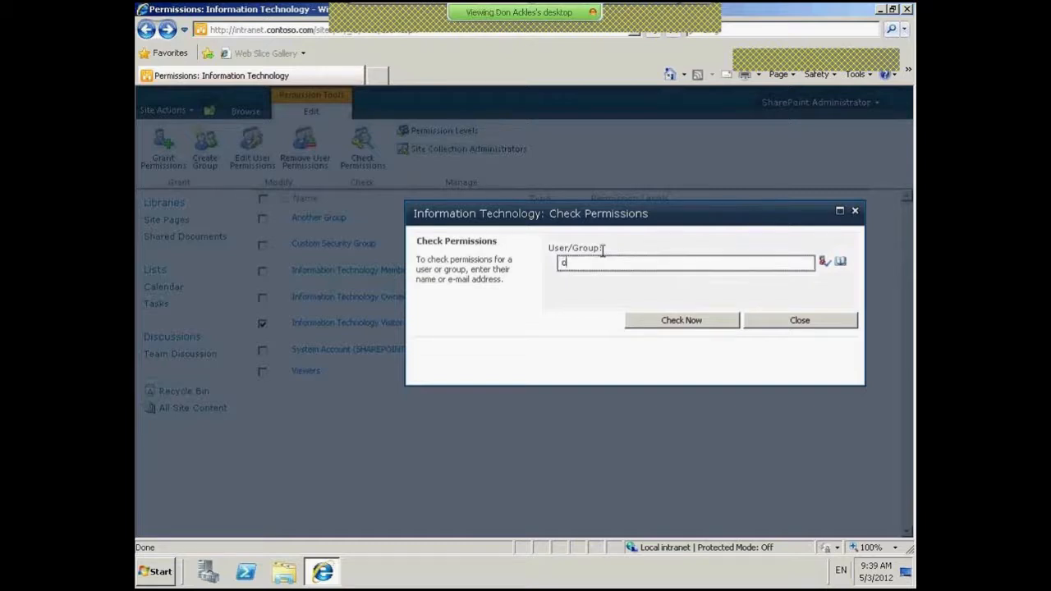
pyautogui.write('ontoso\\jeffl')
pyautogui.click(825, 262)
pyautogui.click(701, 324)
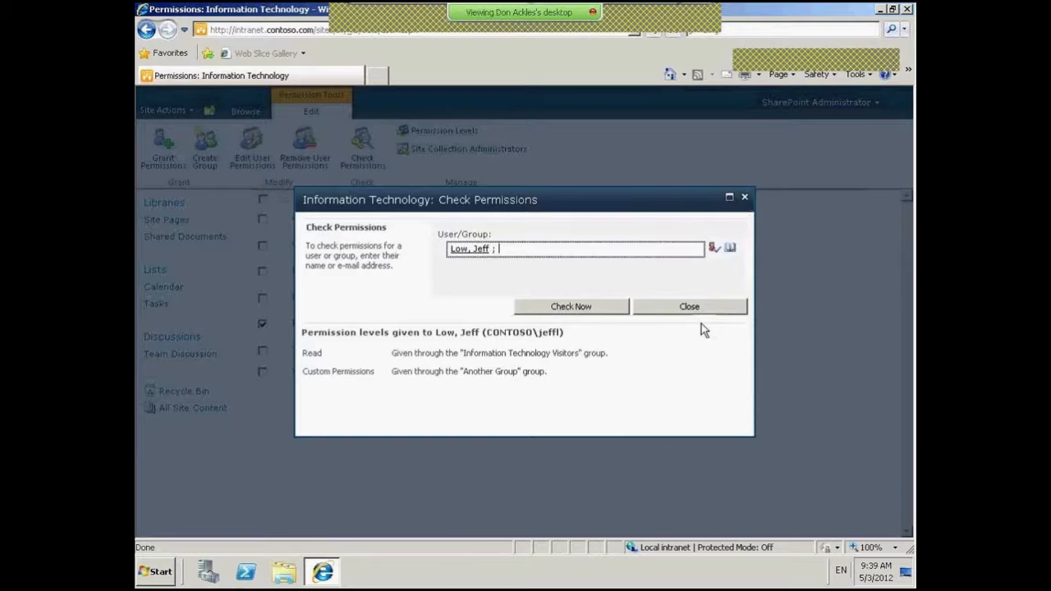